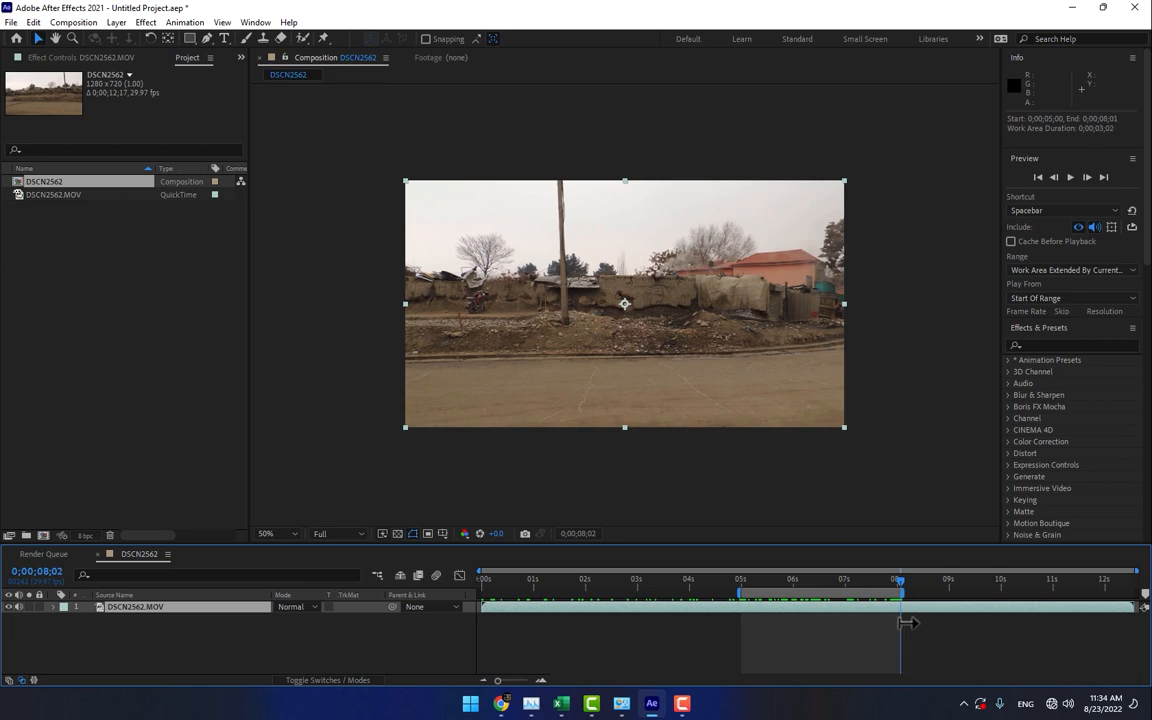
- Trim the DSCN2562 composition to its work area and move the current time to 0;00;05;02
click(72, 24)
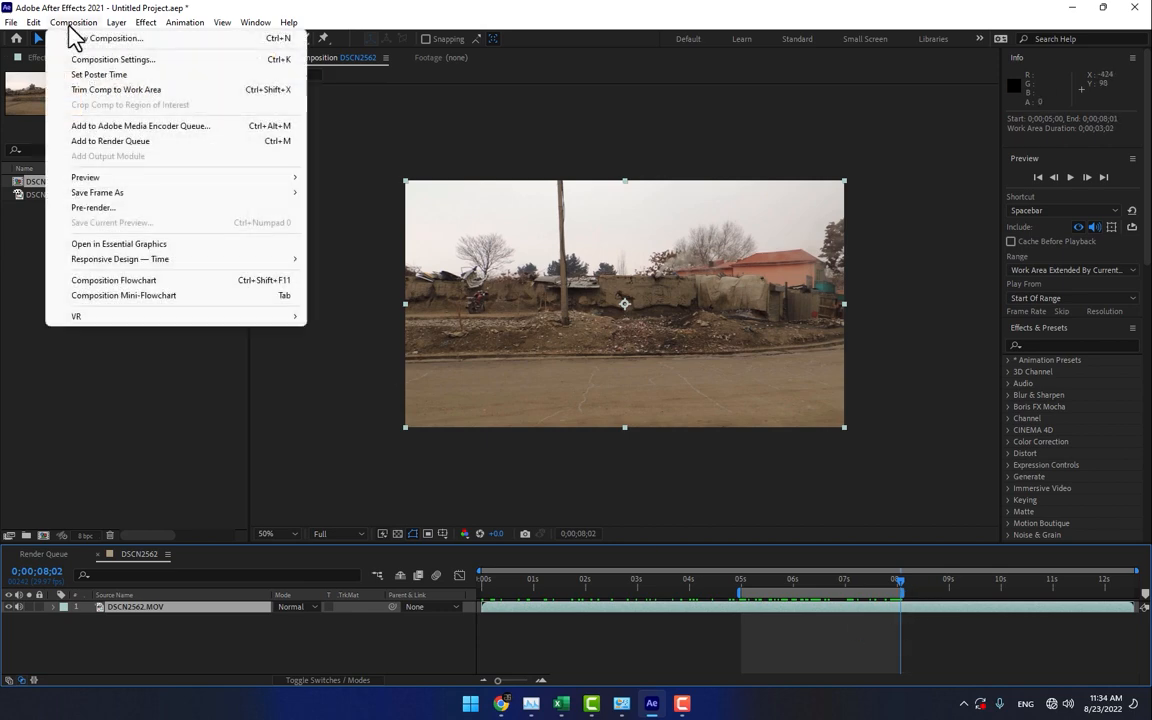
click(88, 86)
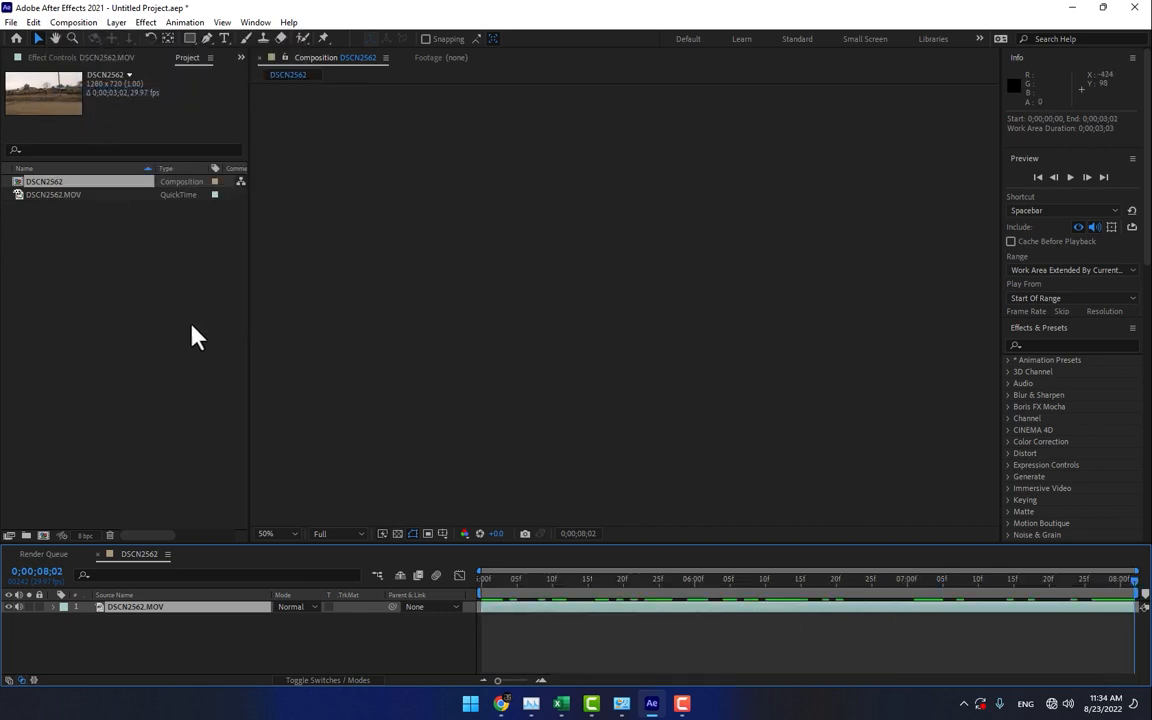
click(497, 579)
- Pre-compose the DSCN2562.MOV layer as "Footage", moving all attributes into the new composition
right_click(157, 614)
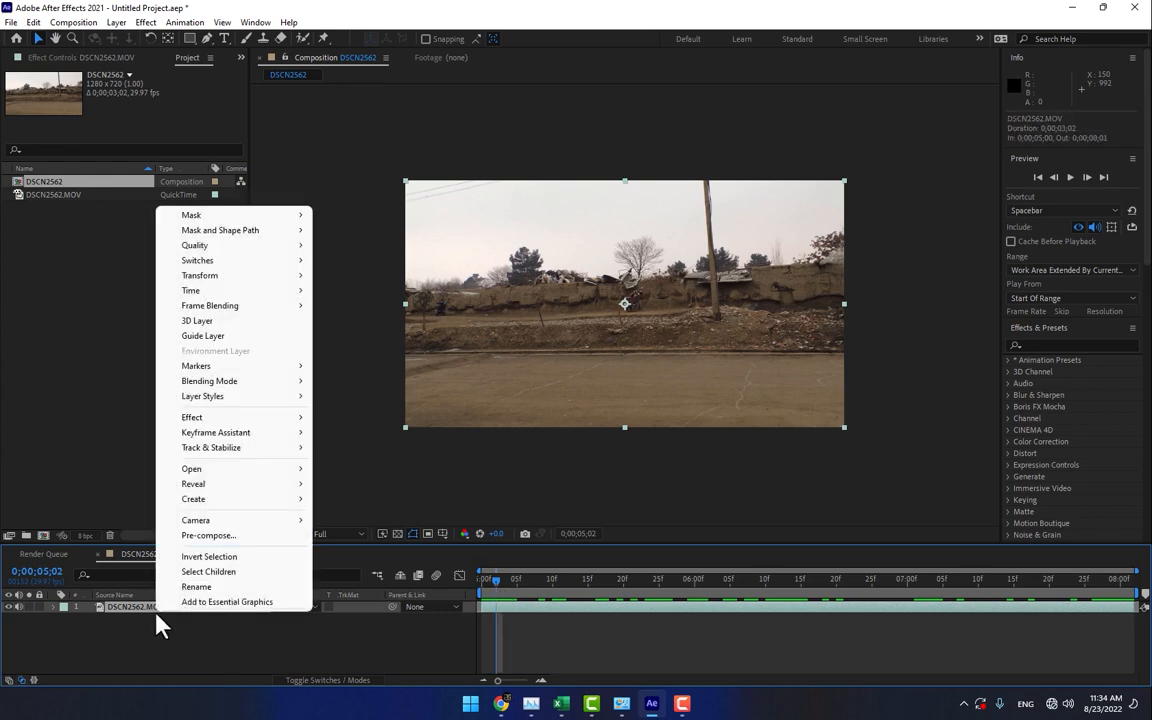
click(229, 535)
click(792, 415)
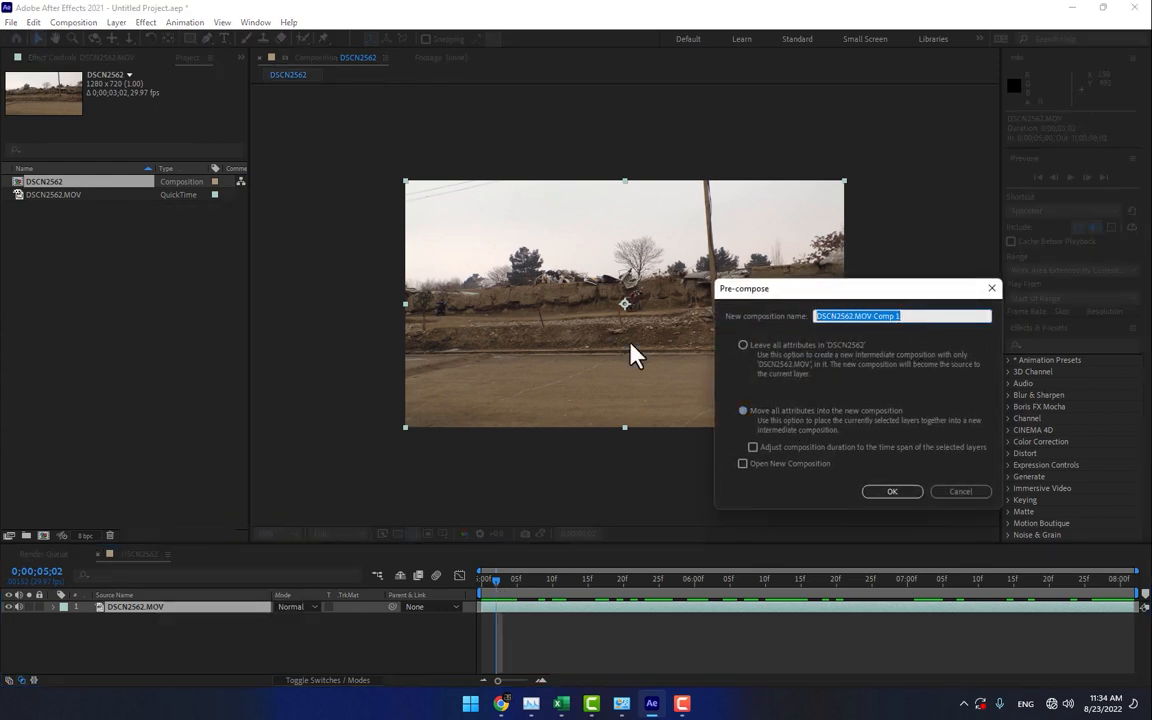
text(Fo)
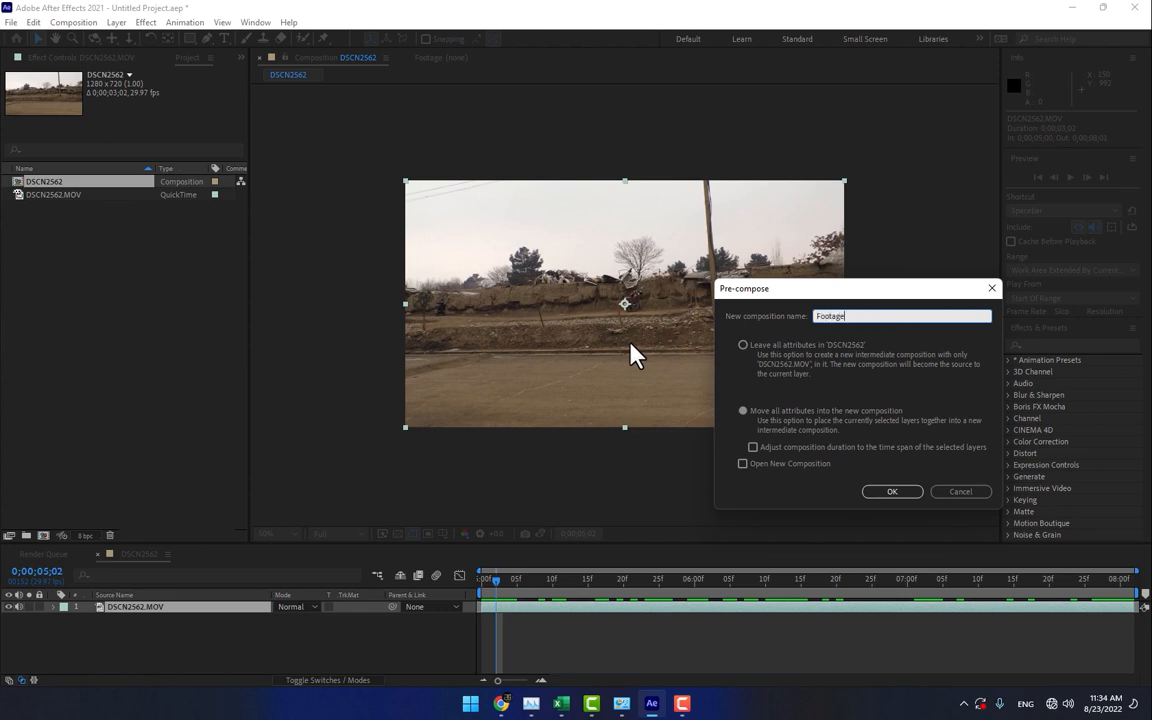
text(otage)
key(Return)
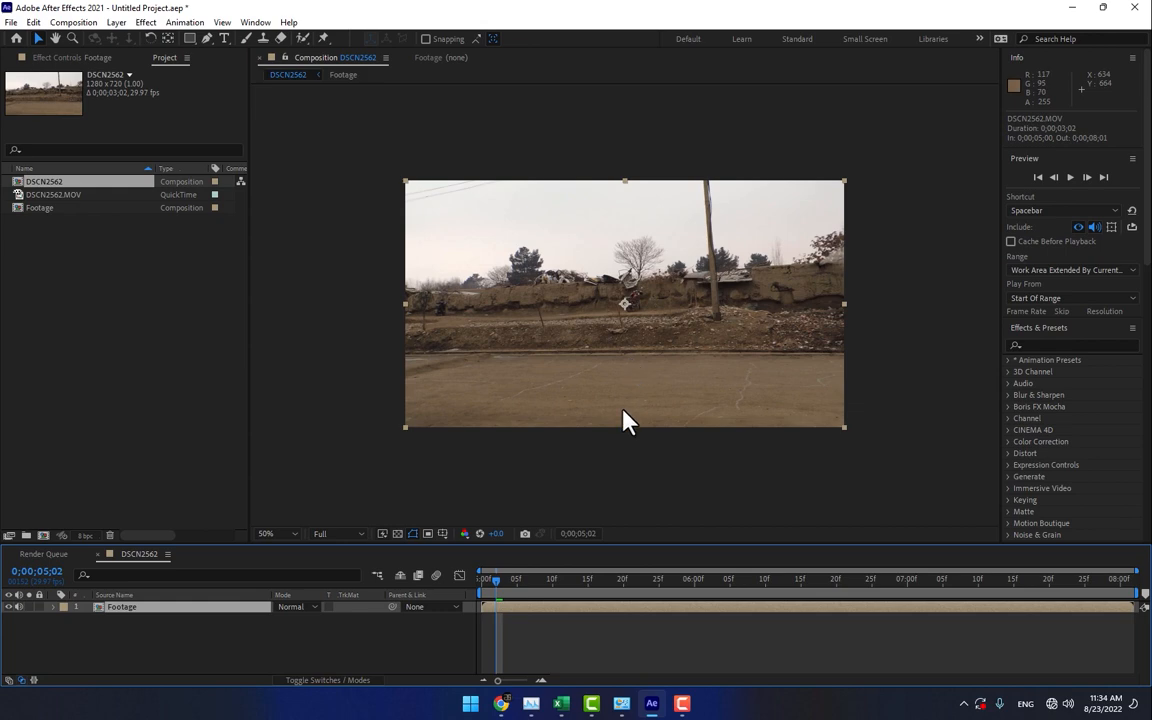
- Switch to the Motion Tracking workspace and run Track Camera on the Footage layer
click(980, 39)
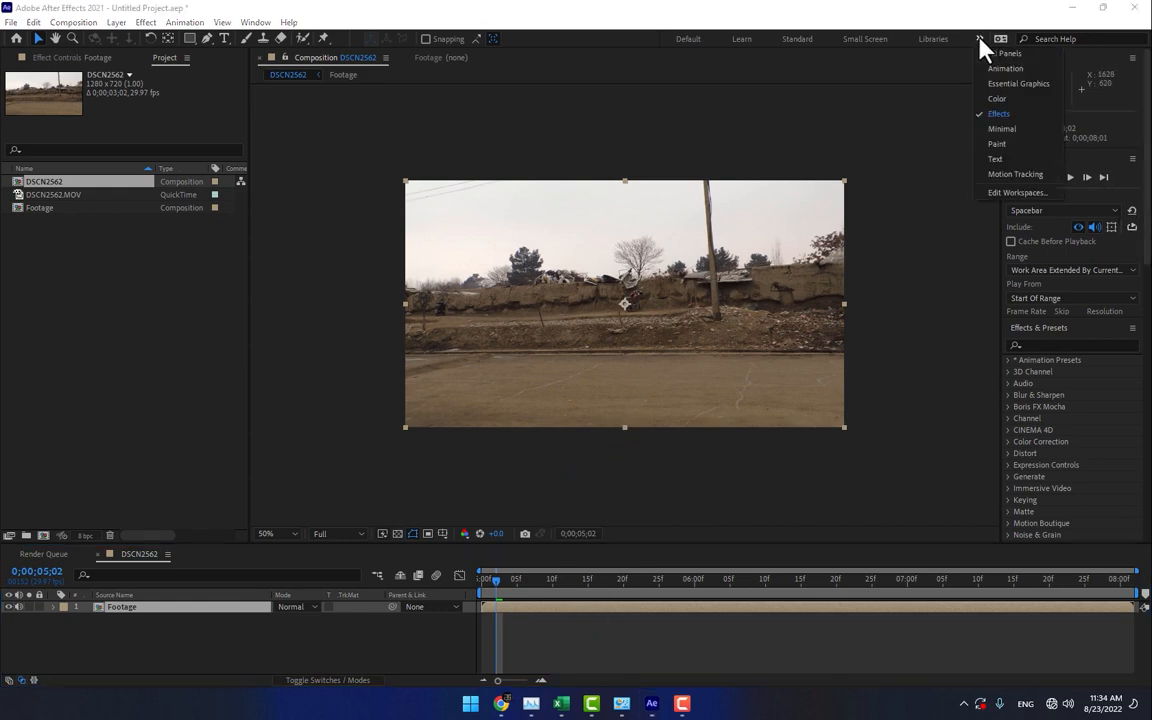
click(1018, 175)
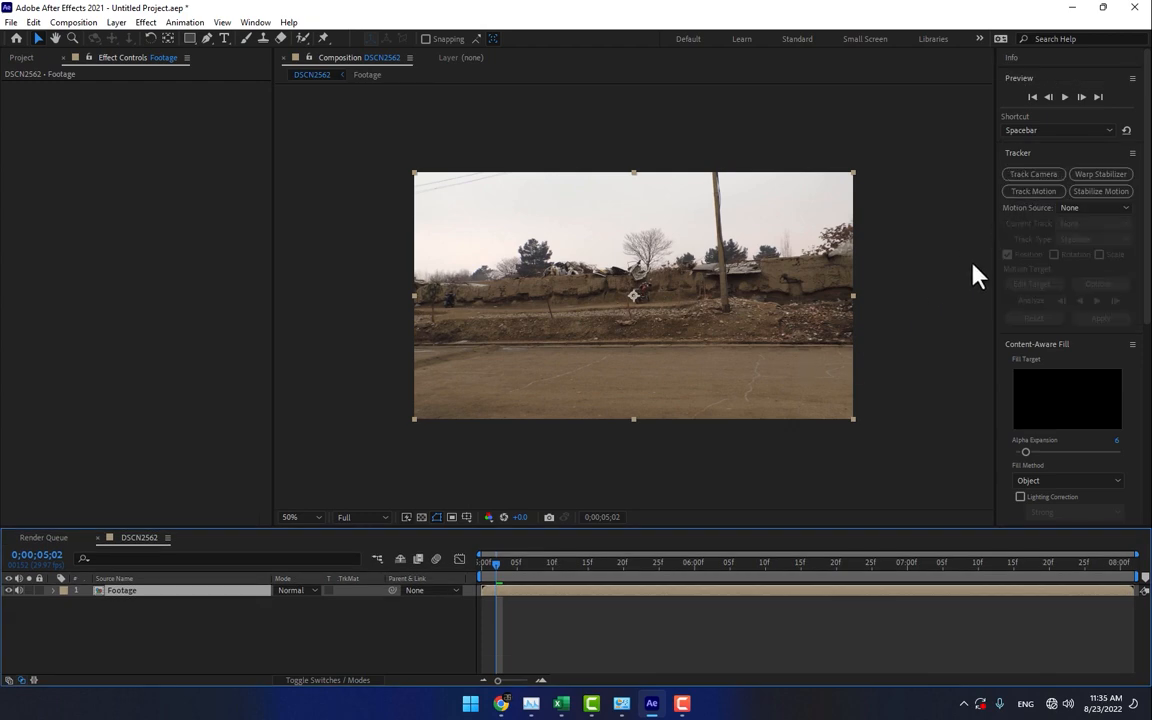
click(1031, 177)
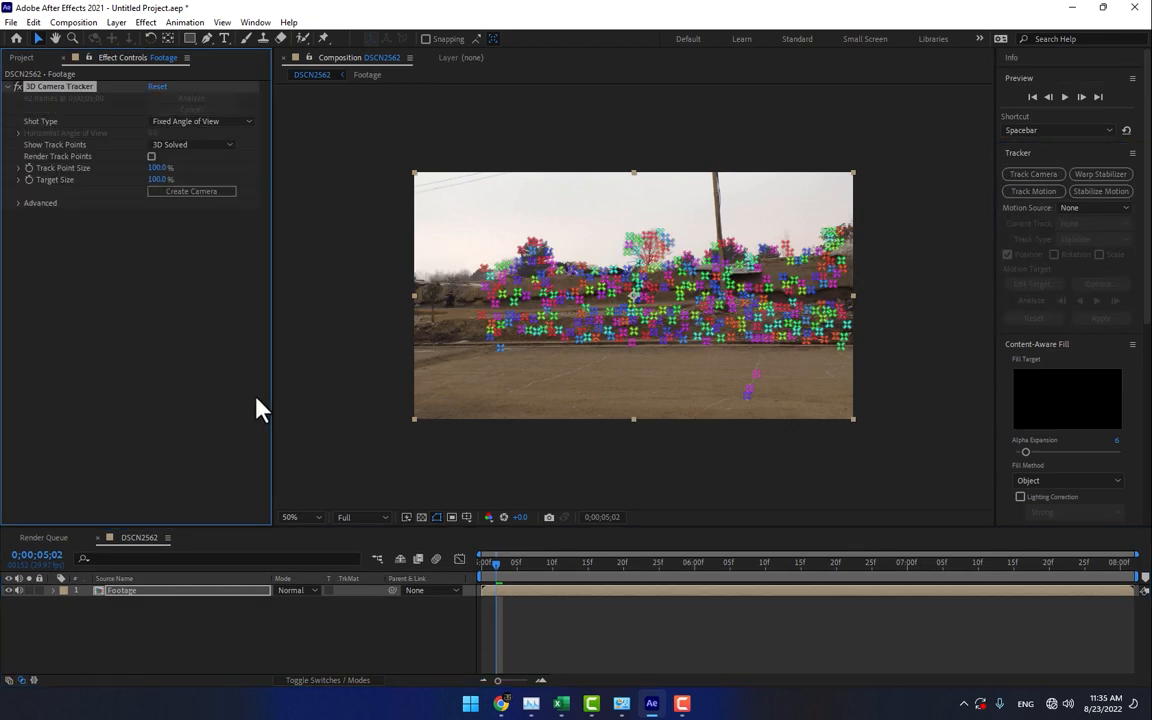
- At 0;00;06;05, create a null and camera from a track point on the road surface
drag(496, 563, 734, 600)
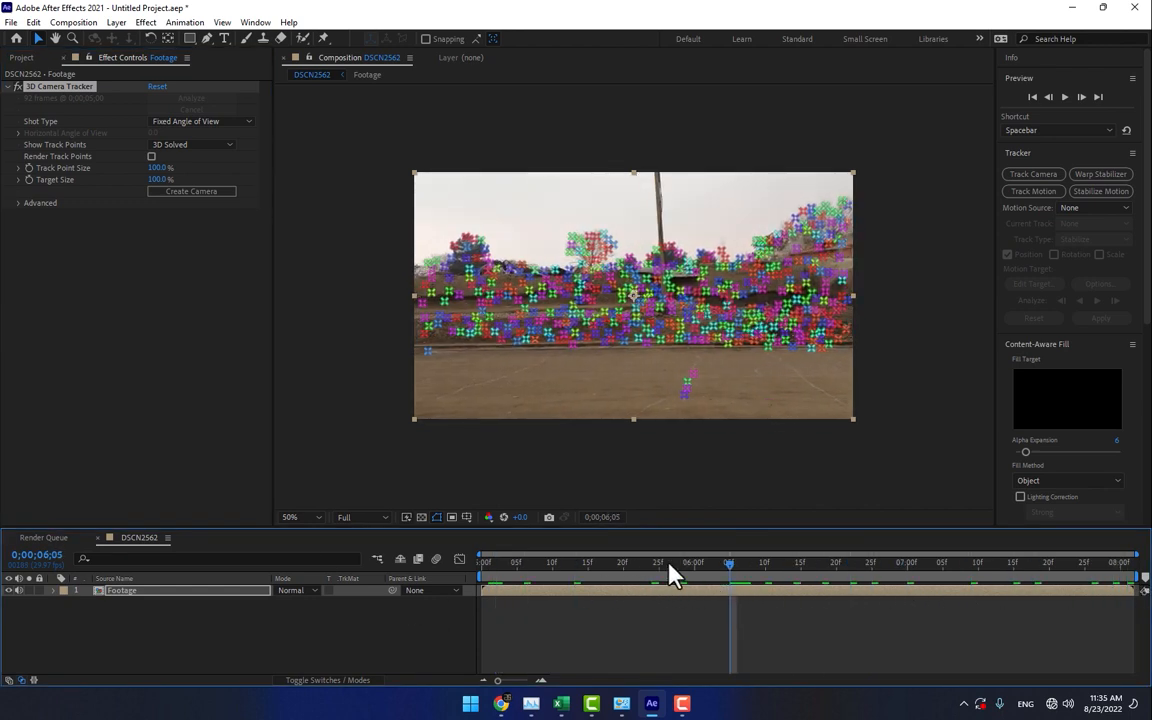
right_click(687, 383)
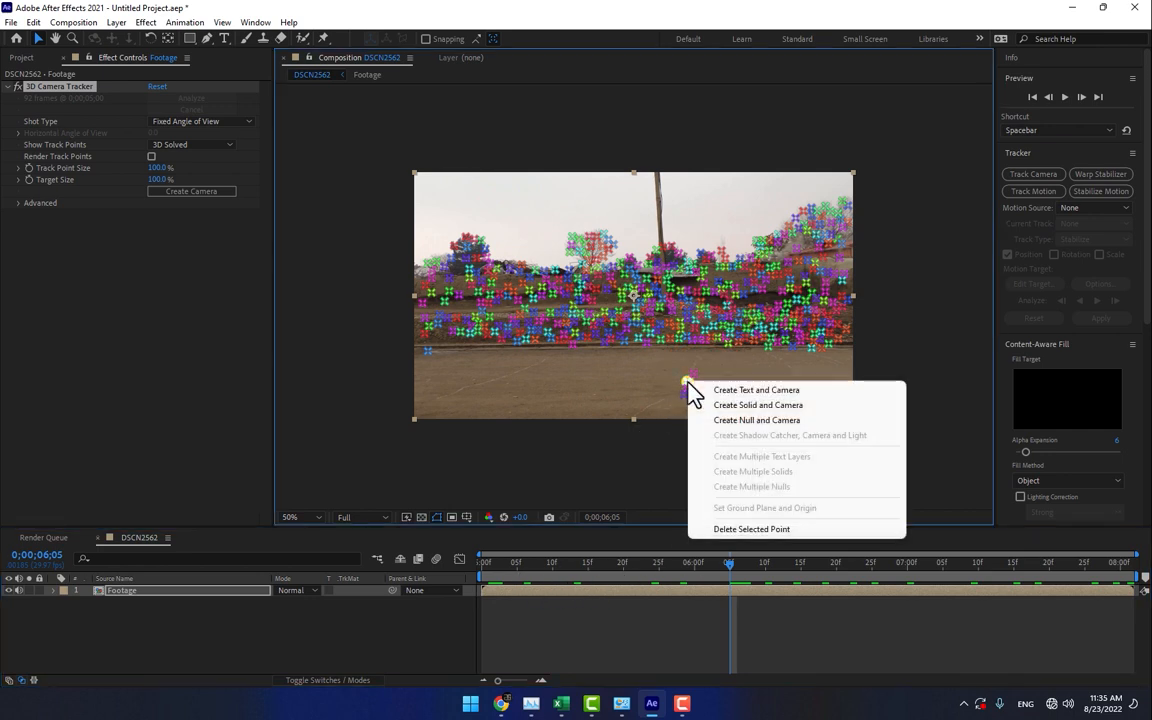
click(754, 421)
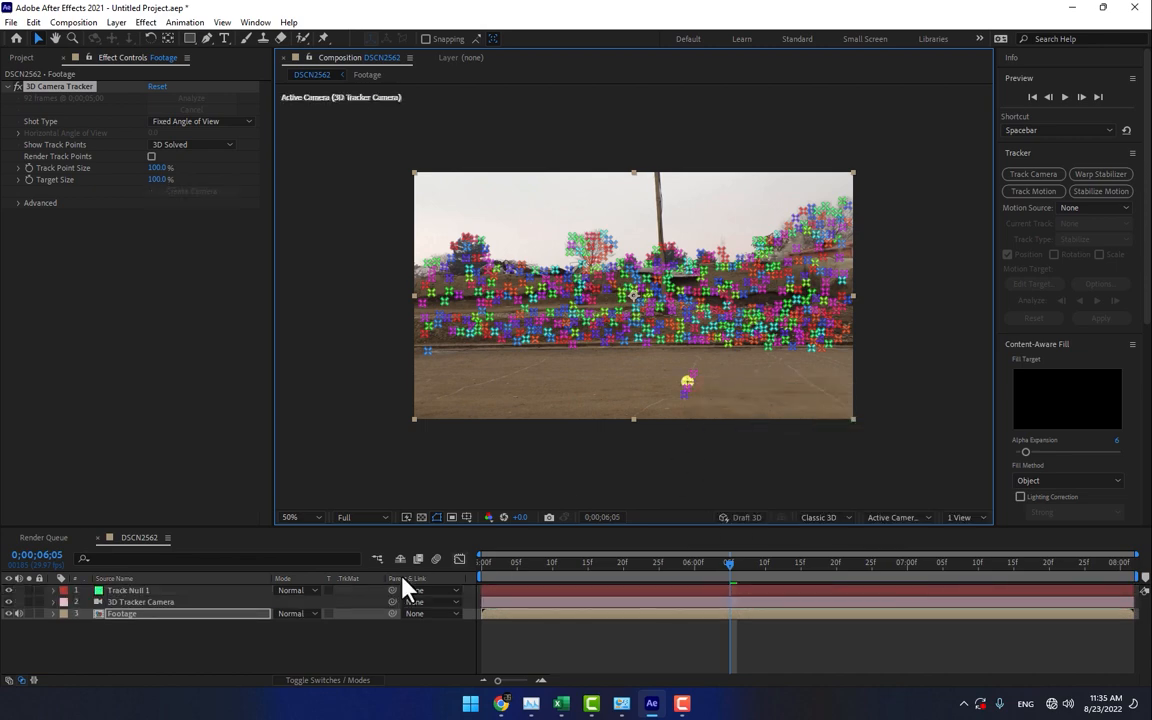
click(306, 655)
- Import Ground_Crack_5B_2K_0528.mov from the Desktop and place it in the timeline between Track Null 1 and 3D Tracker Camera
click(22, 58)
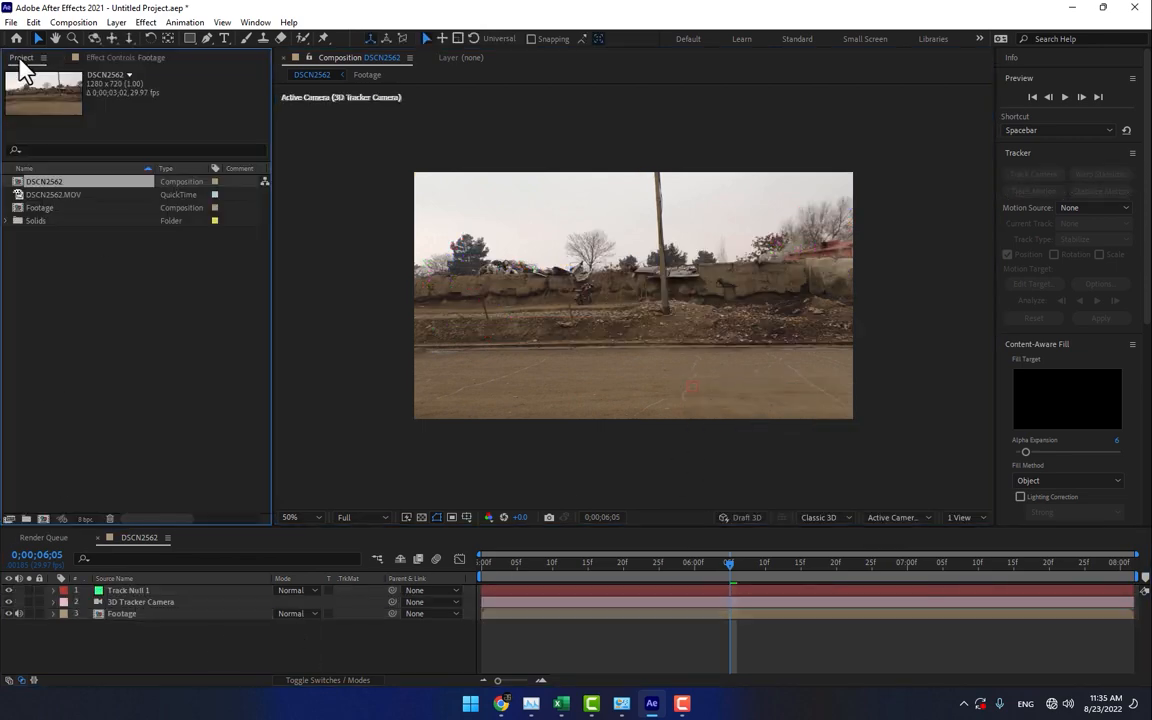
double_click(147, 342)
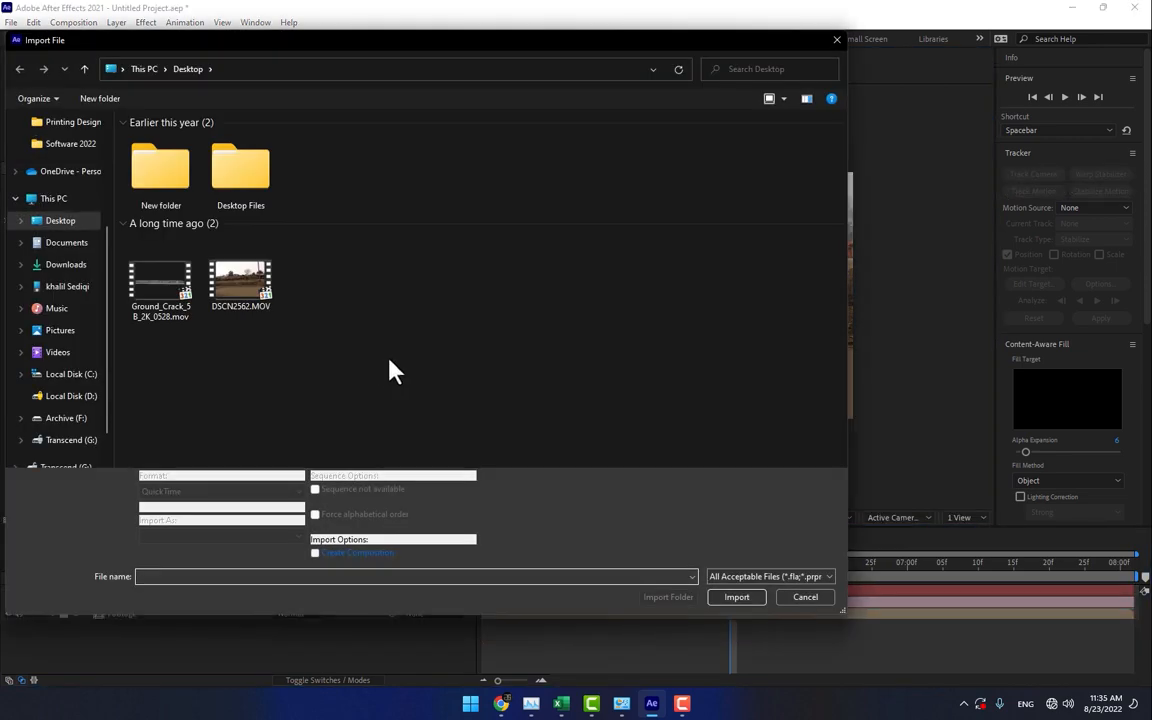
double_click(158, 277)
drag(68, 226, 210, 610)
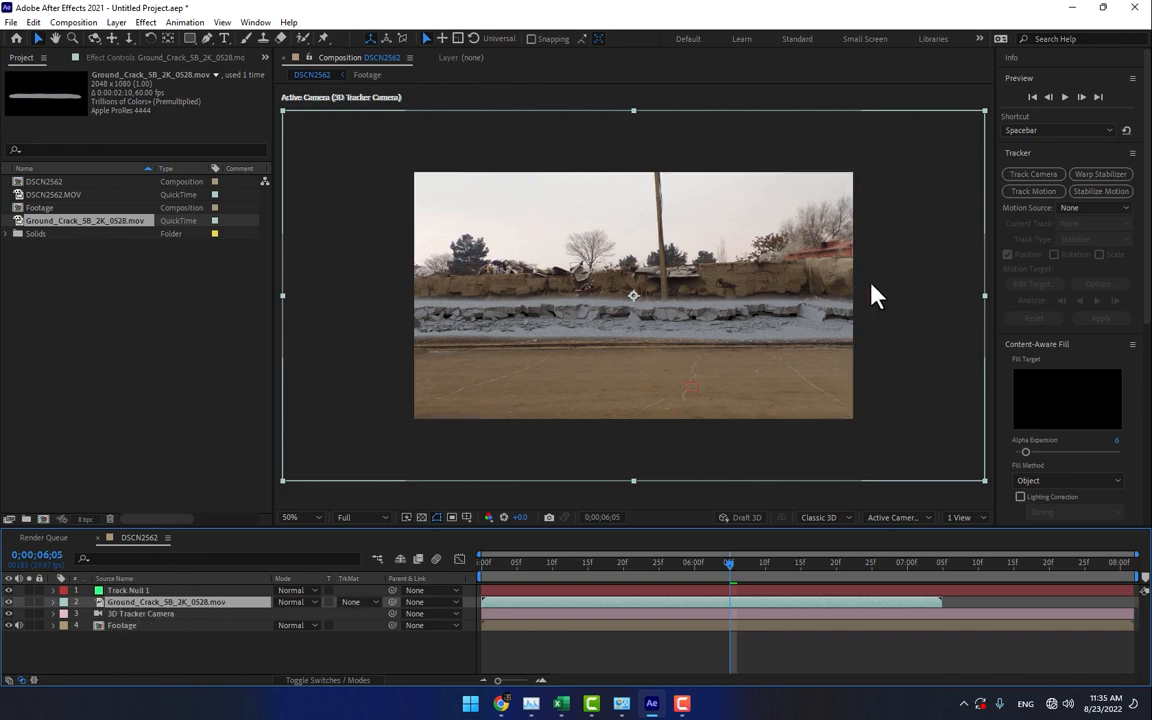
- Scale the ground crack layer to about 75.0 by 100.9% and position the crack across the road
key(s)
drag(312, 614, 291, 614)
drag(585, 417, 664, 402)
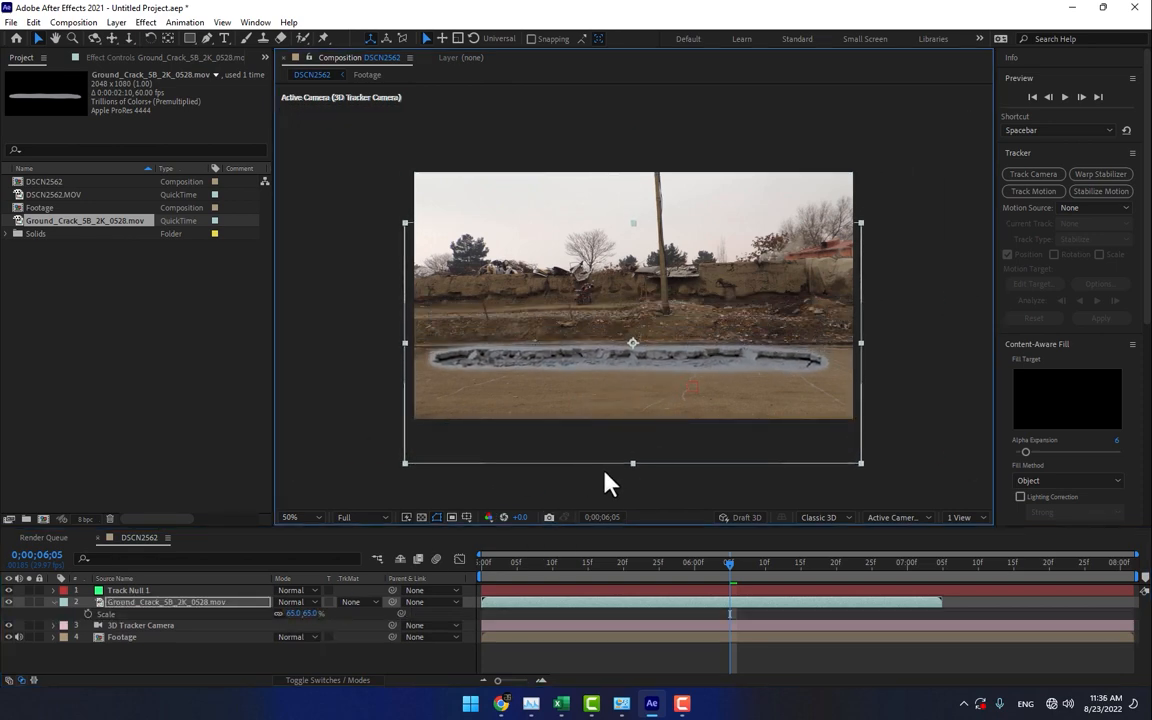
drag(632, 464, 632, 540)
drag(868, 350, 910, 355)
drag(745, 385, 740, 385)
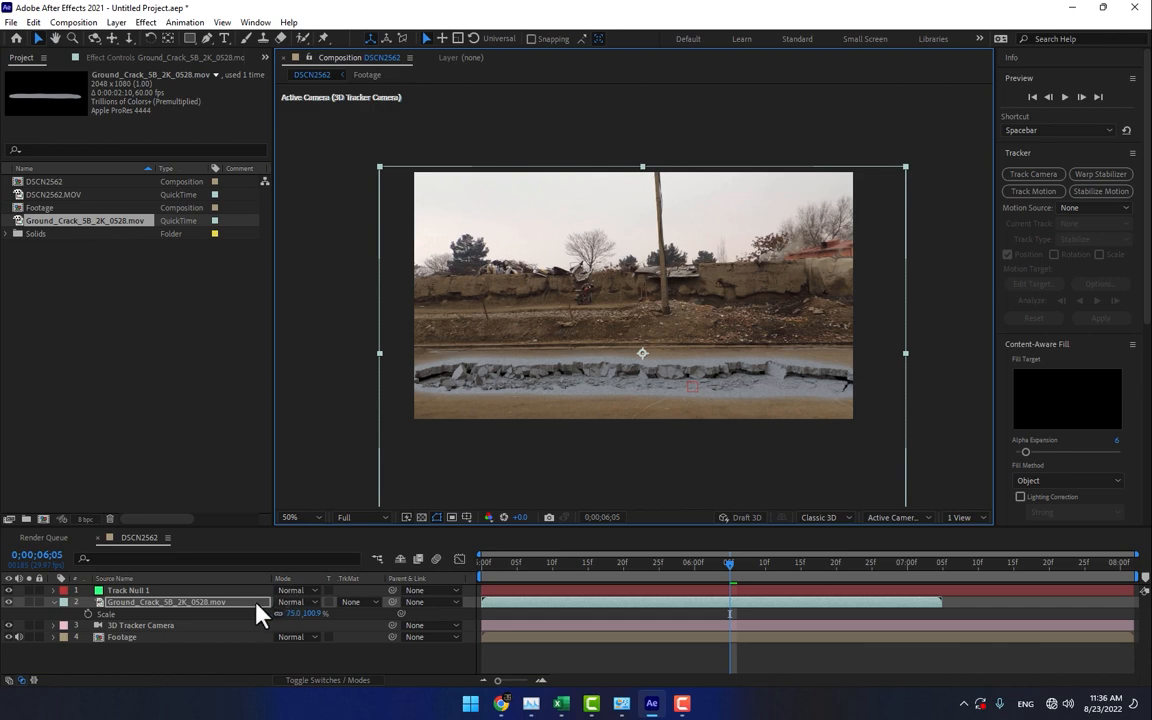
- Set the ground crack layer's blending mode to Overlay
click(286, 603)
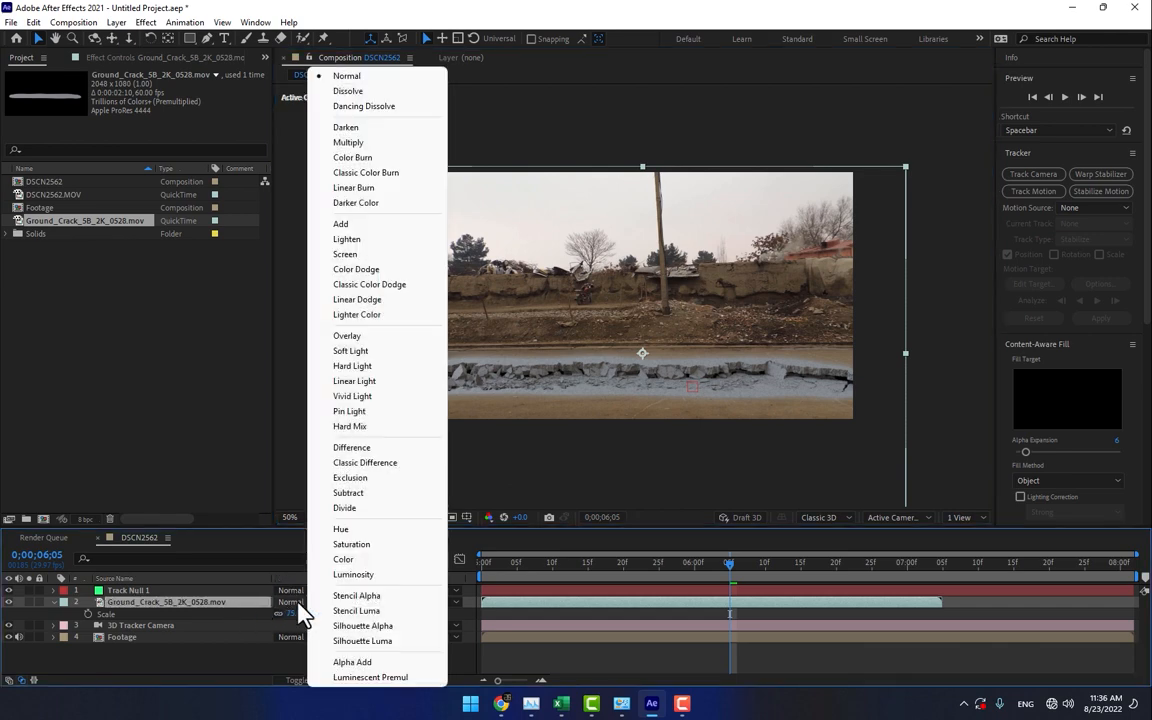
click(378, 337)
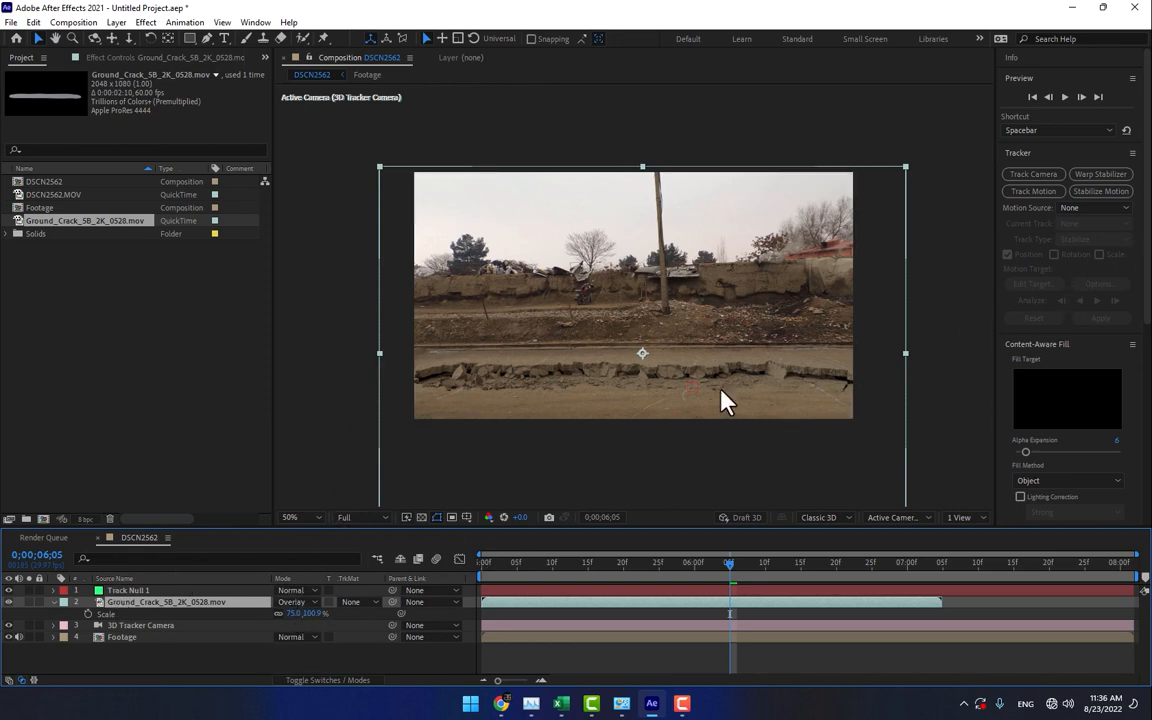
- Switch to the Effects workspace and apply the Curves effect to the ground crack layer
click(979, 39)
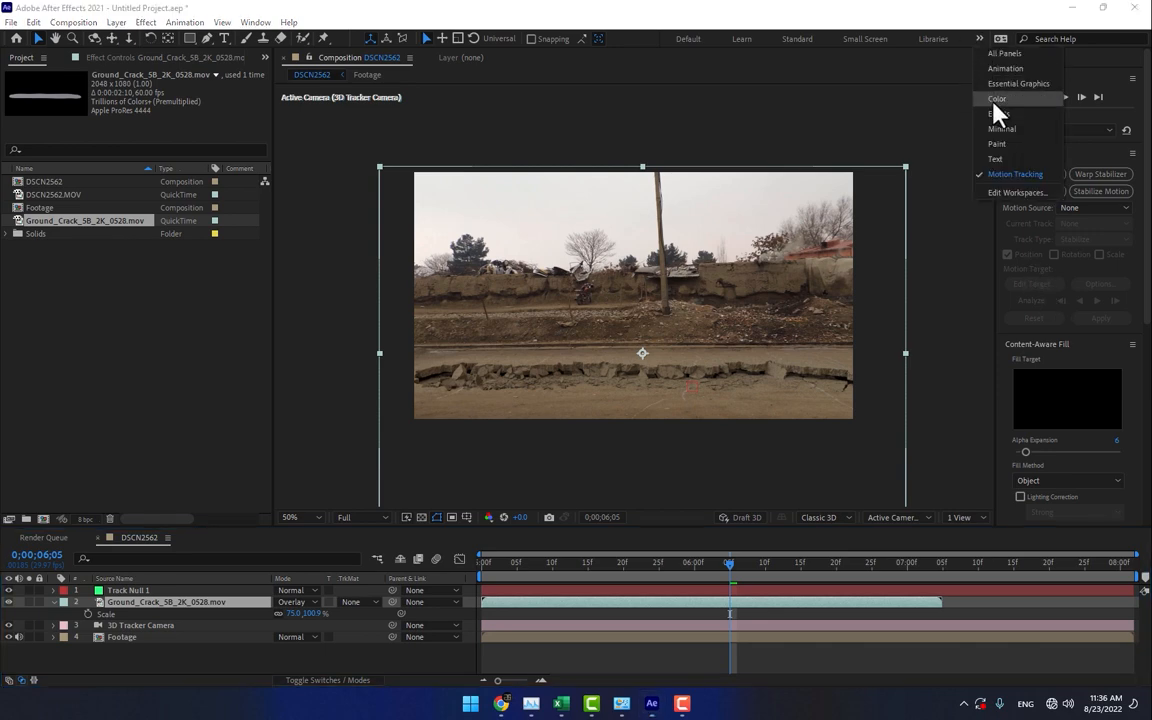
click(1001, 119)
click(1041, 345)
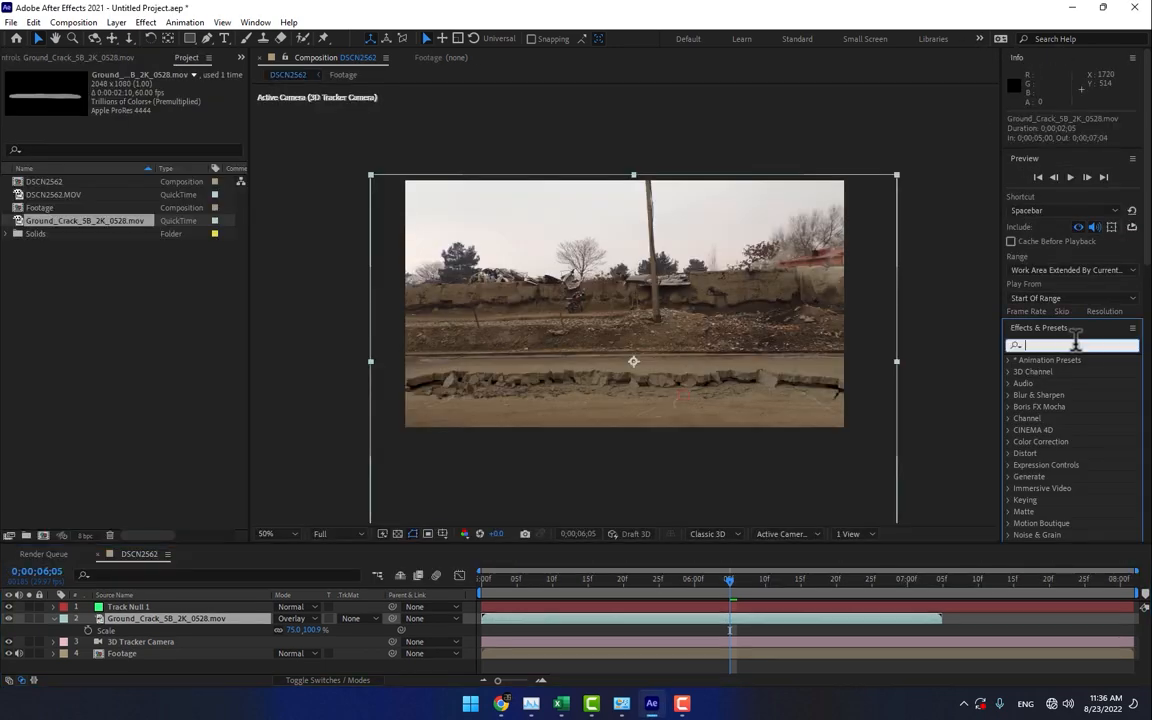
text(curve)
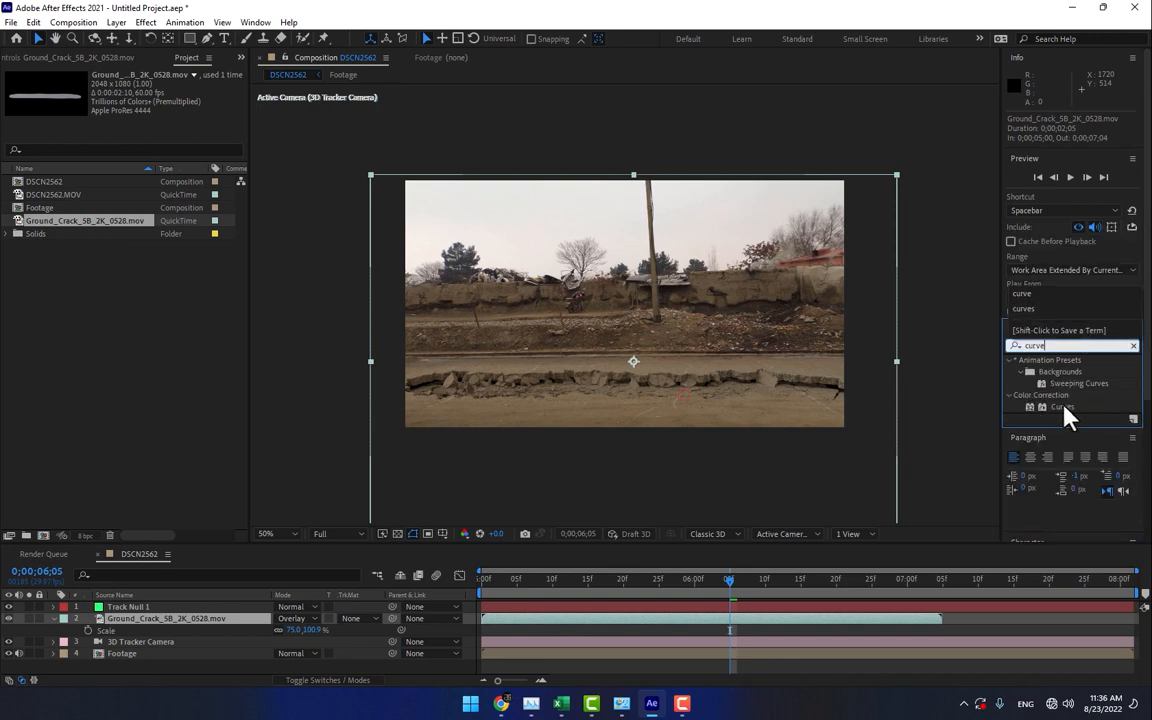
drag(1066, 408, 185, 621)
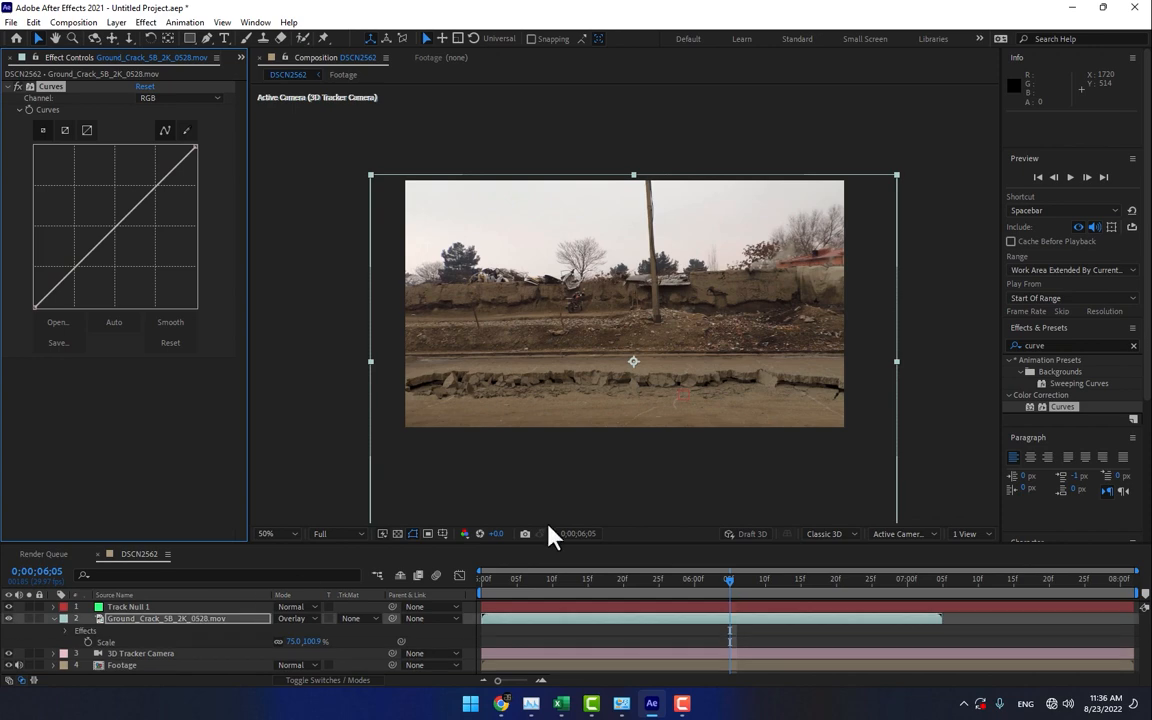
- Apply the Cineon Converter effect to the ground crack layer and set its conversion type to Log to Log
click(1030, 345)
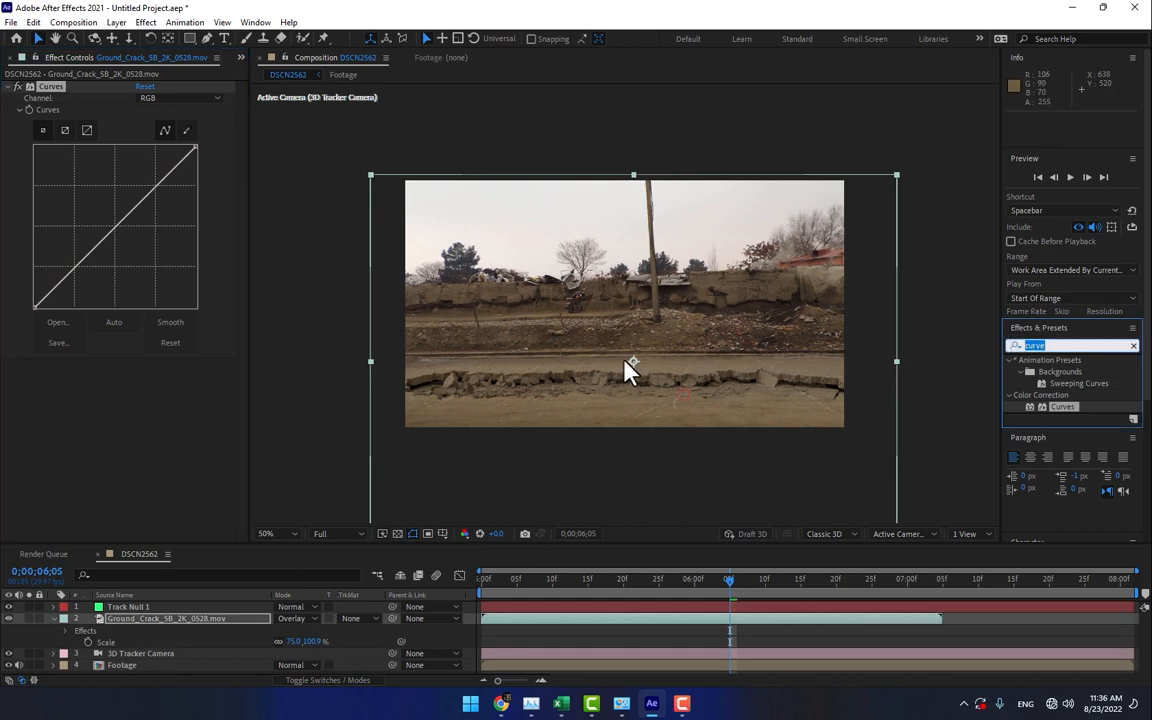
text(cine)
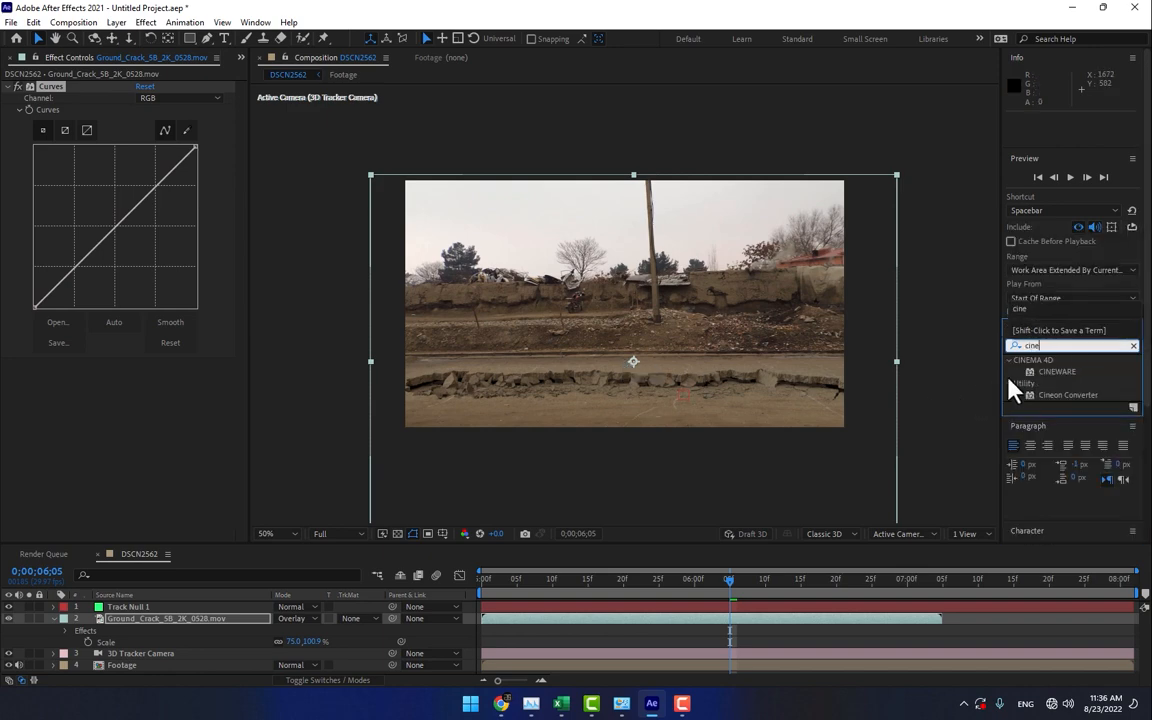
drag(1048, 394, 710, 378)
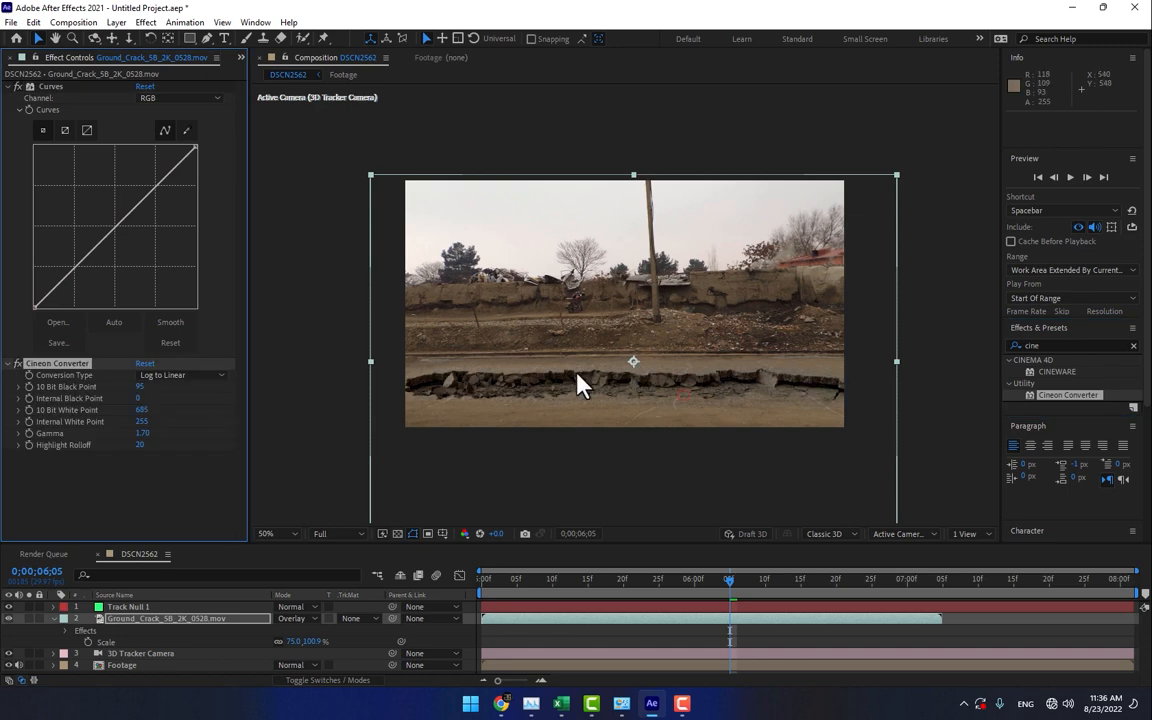
click(166, 376)
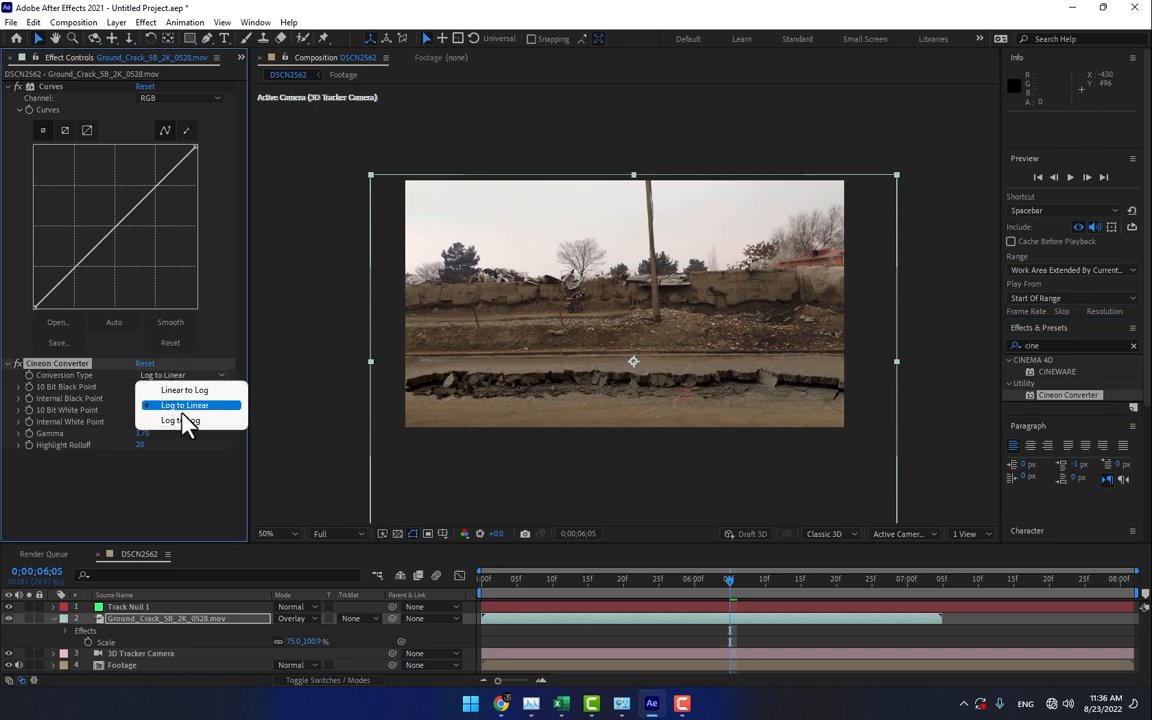
click(190, 420)
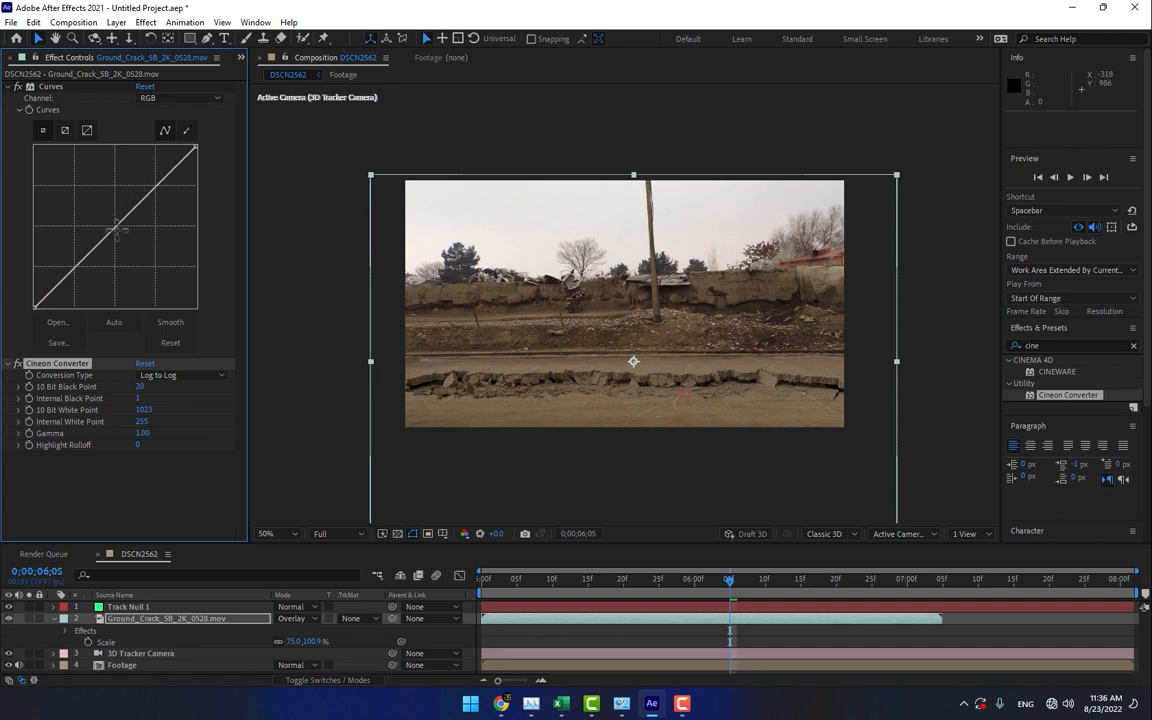
- In the crack layer's Curves effect, slightly lower the RGB curve's midpoint and slightly raise the Red channel's midpoint
drag(114, 228, 120, 240)
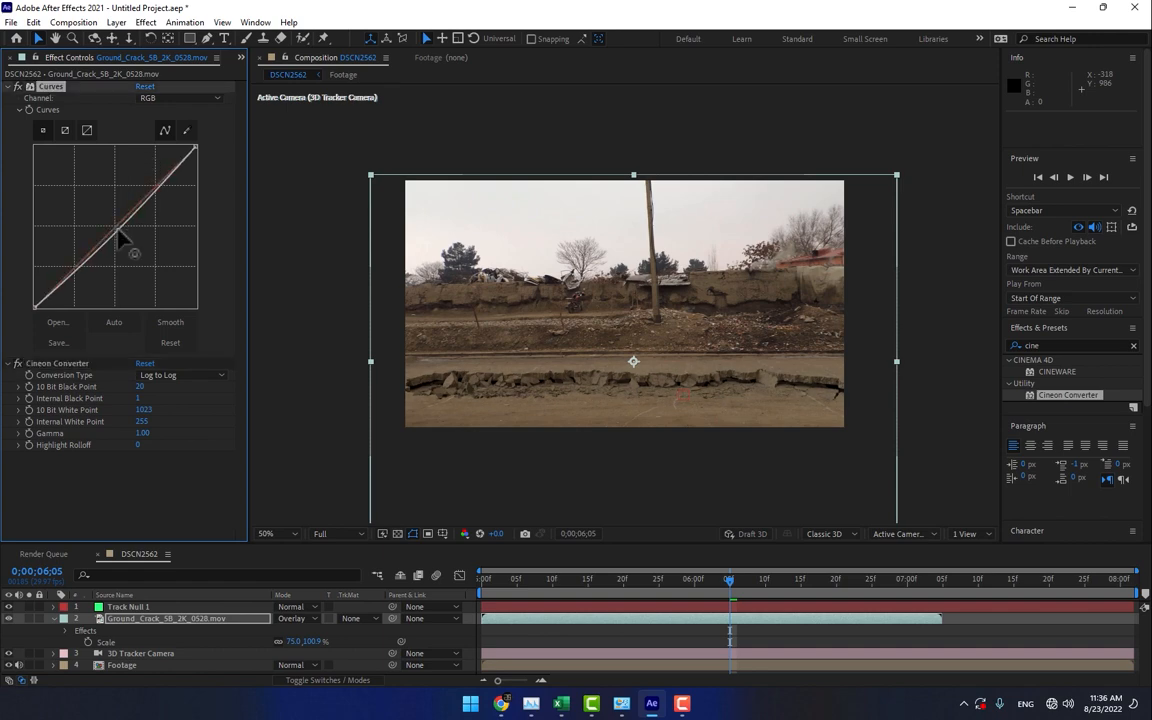
click(165, 97)
click(170, 128)
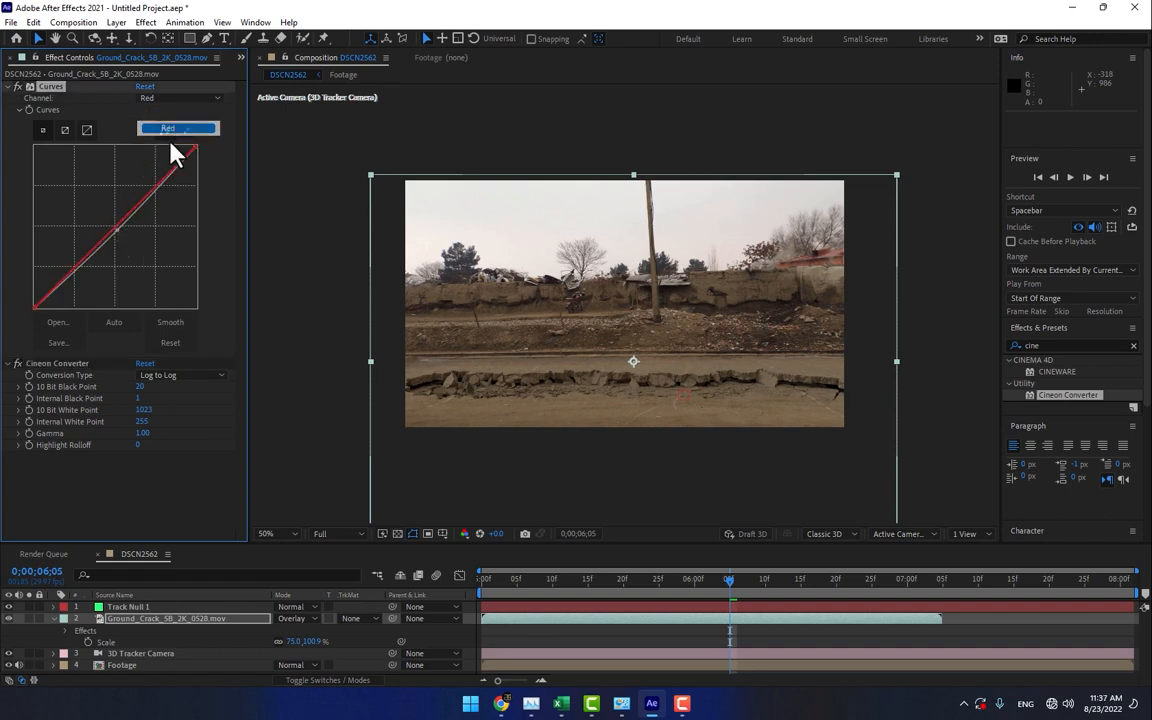
drag(116, 225, 115, 223)
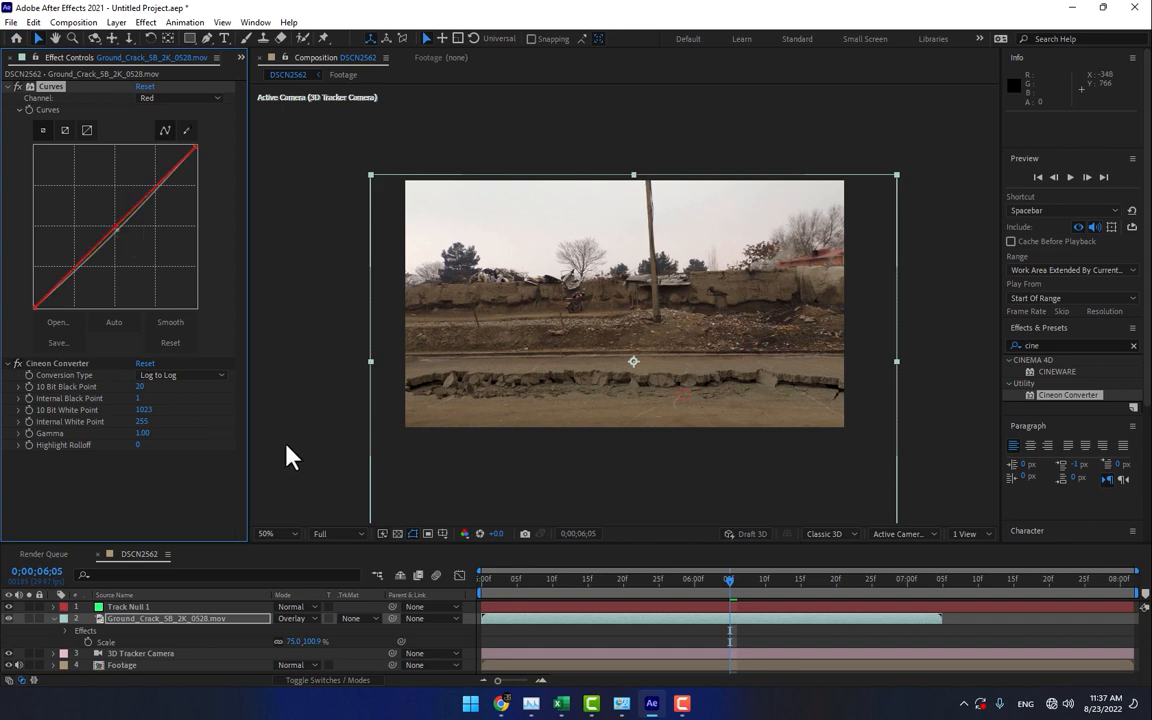
- Find the Color Balance effect and apply it to the ground crack layer
click(143, 633)
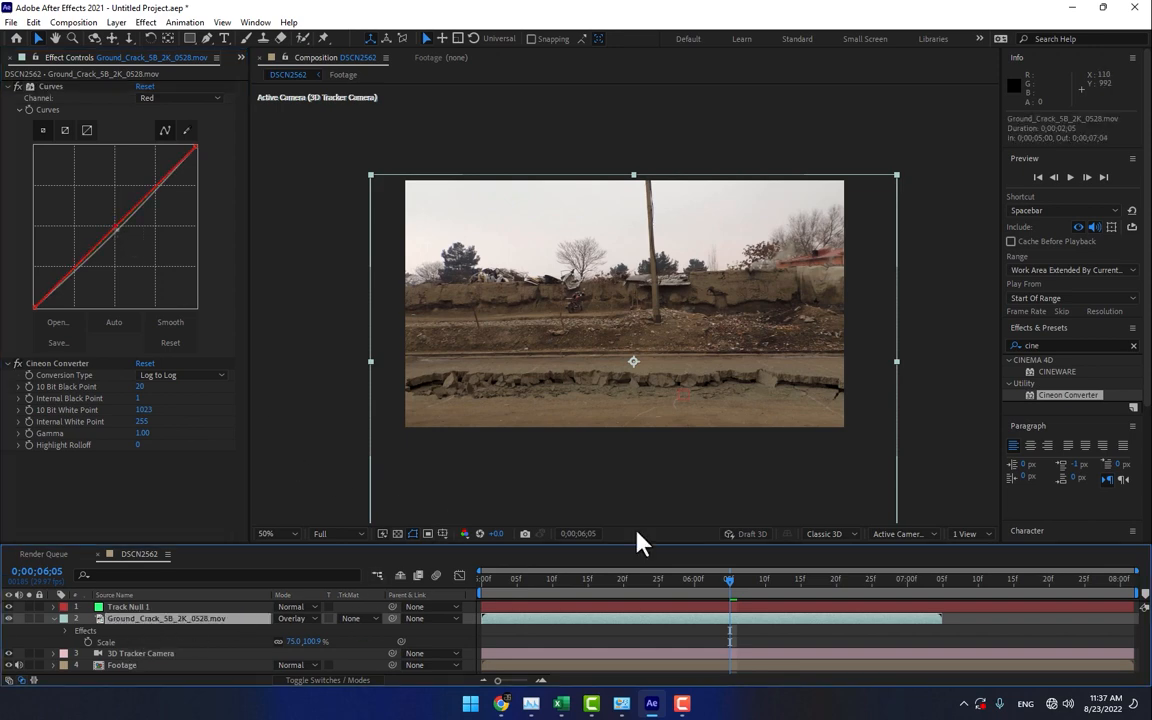
click(1065, 347)
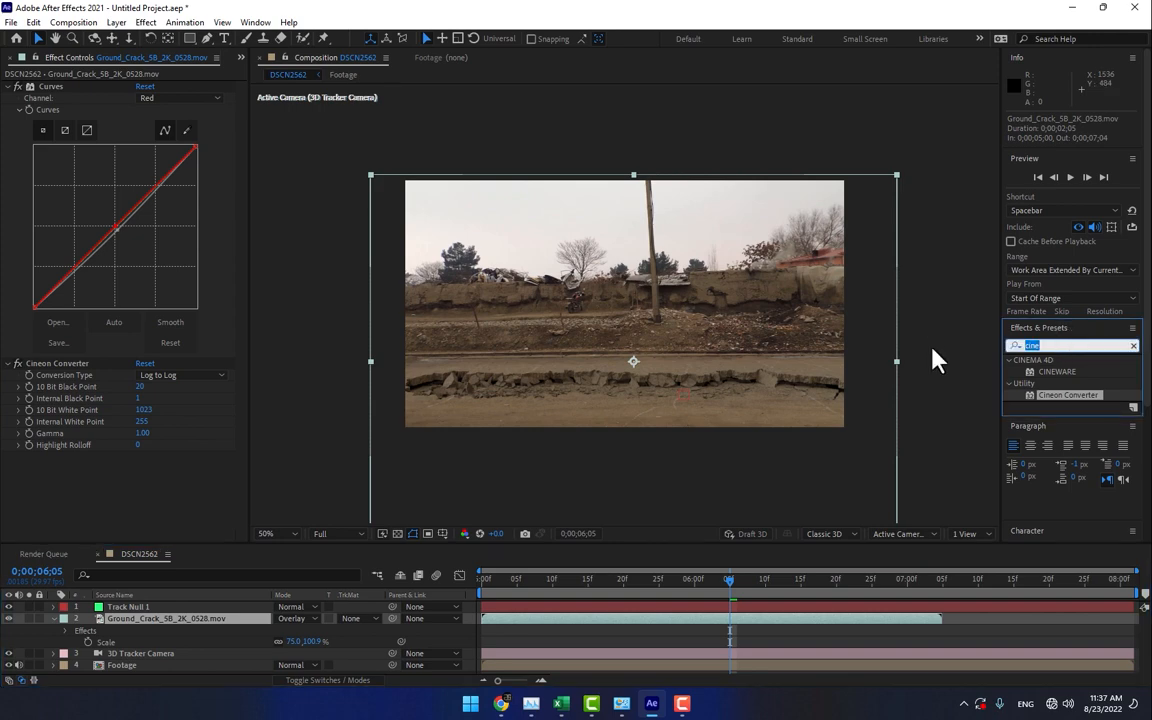
text(color balan)
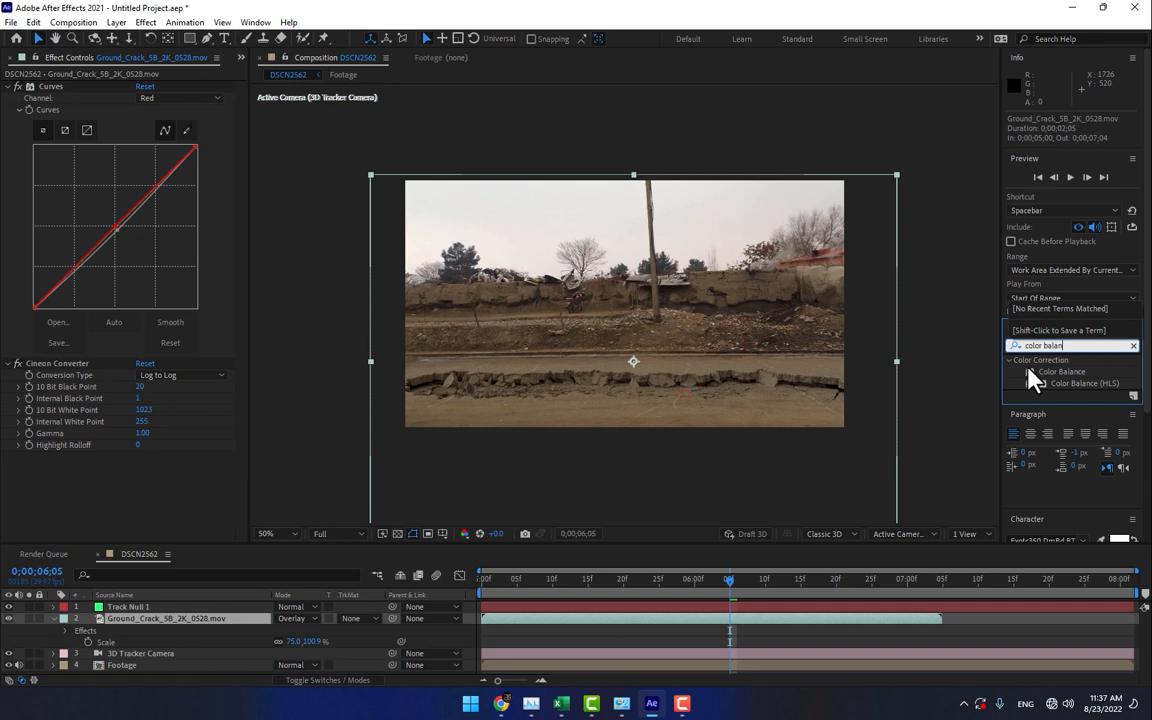
drag(1033, 378, 147, 620)
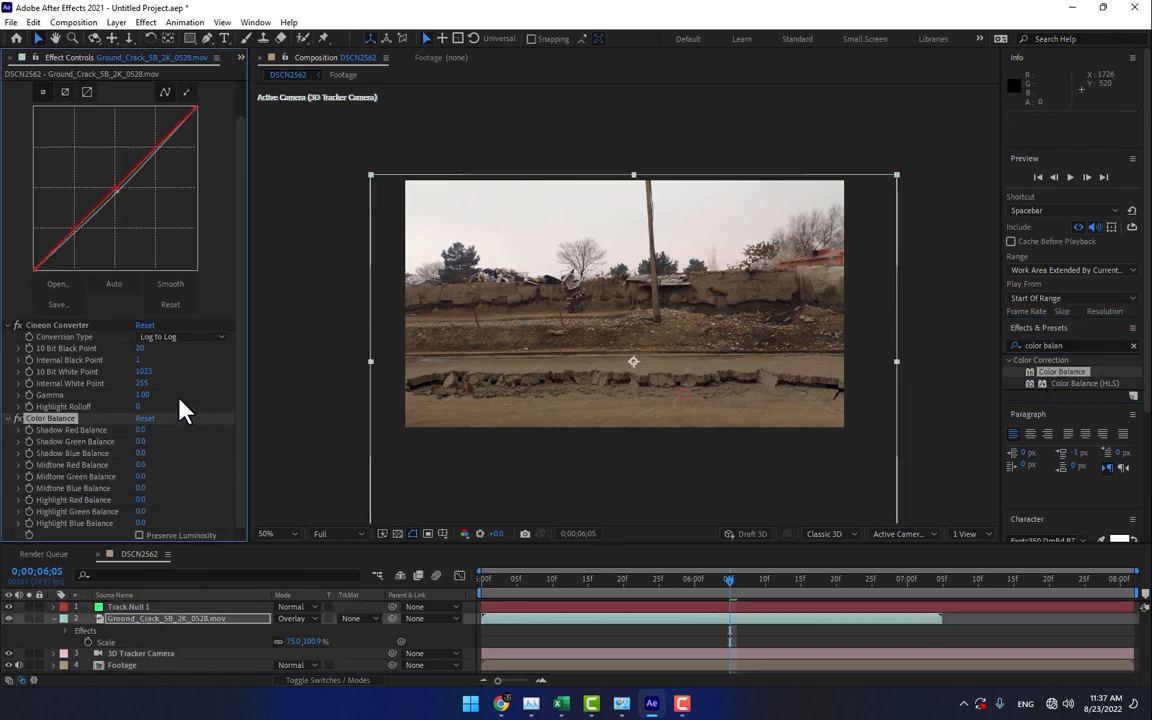
- Set the crack layer's shadow, midtone and highlight red balance to 2 in the Color Balance effect
click(140, 430)
text(2)
key(Tab)
key(Tab)
key(Tab)
text(2)
- Set the shadow, midtone and highlight red balance of the crack layer's Color Balance effect to 1 and deselect the layer
key(Tab)
key(Tab)
key(Tab)
text(2)
key(Return)
text(1)
key(Tab)
key(Tab)
key(Tab)
text(1)
key(Tab)
key(Tab)
key(Tab)
text(1)
key(Return)
click(553, 638)
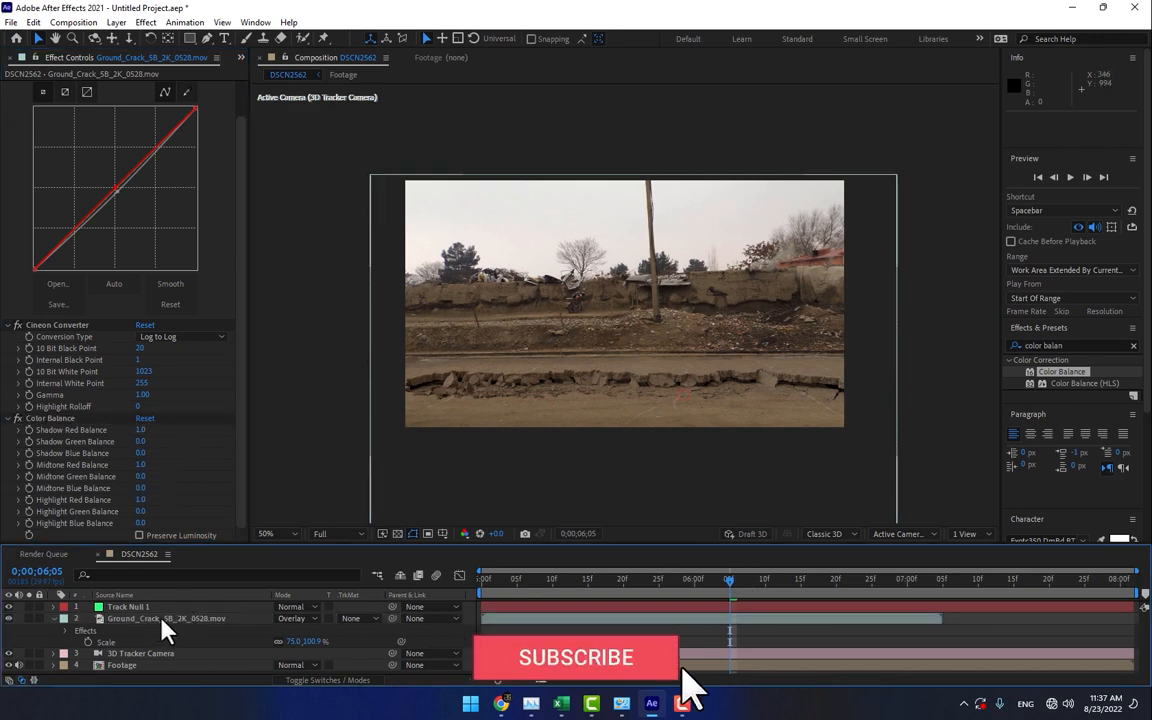
- Make the ground crack layer 3D and scrub through the timeline up to 0;00;06;00 to check how it follows the camera
key(F4)
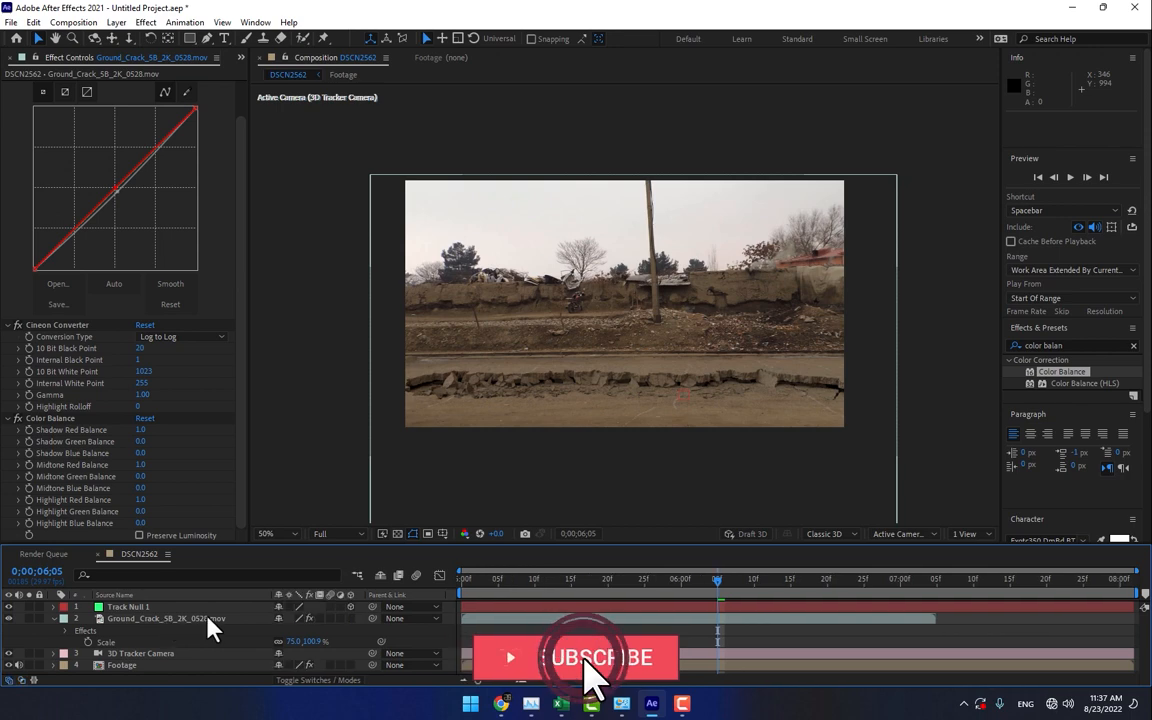
click(350, 619)
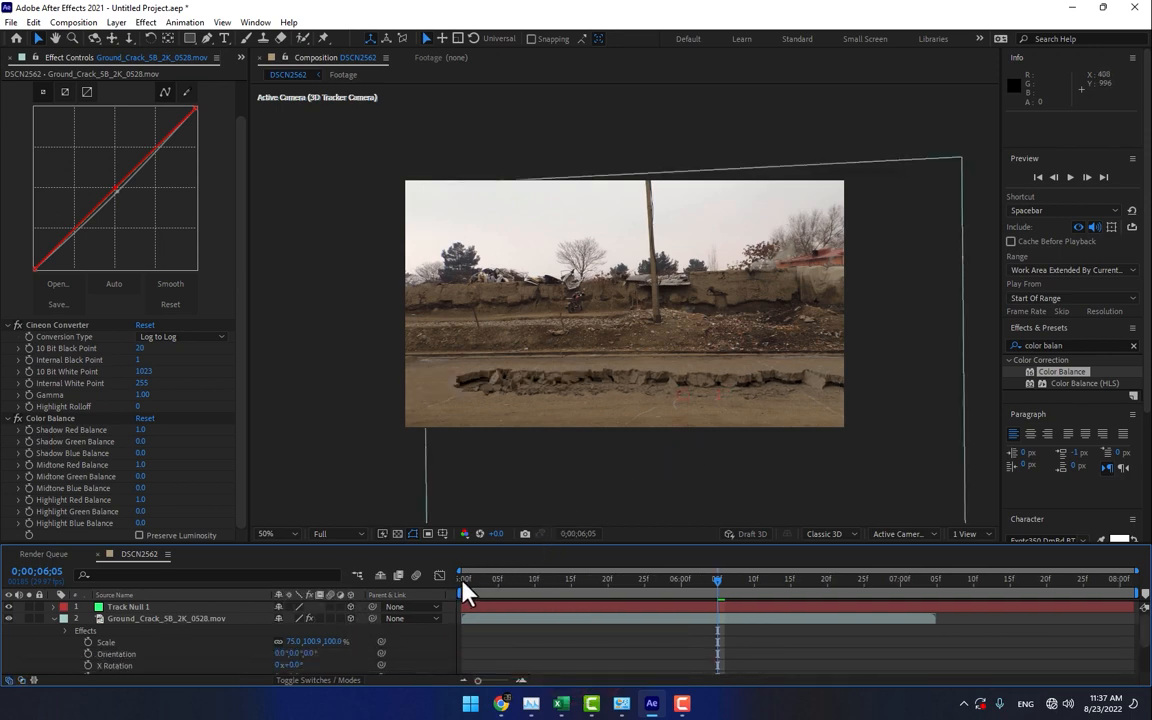
drag(467, 592, 681, 592)
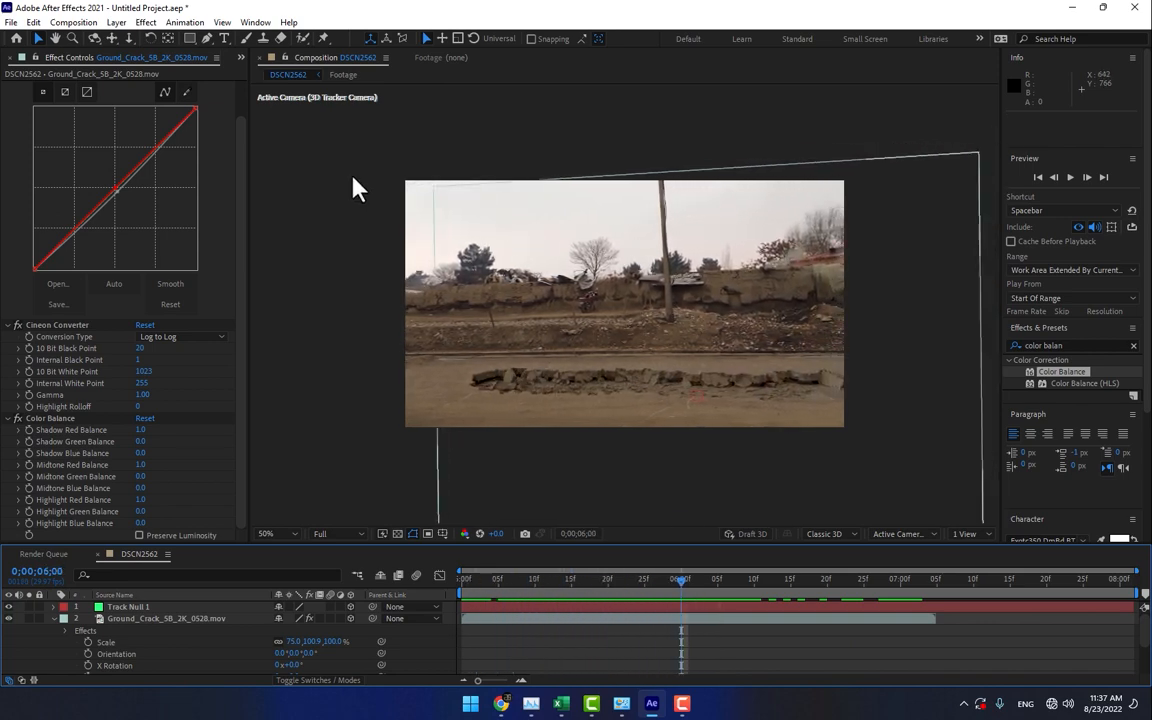
- Start importing a file into the project and browse to the Plugins folder on the Software Plugins (D:) drive
click(240, 57)
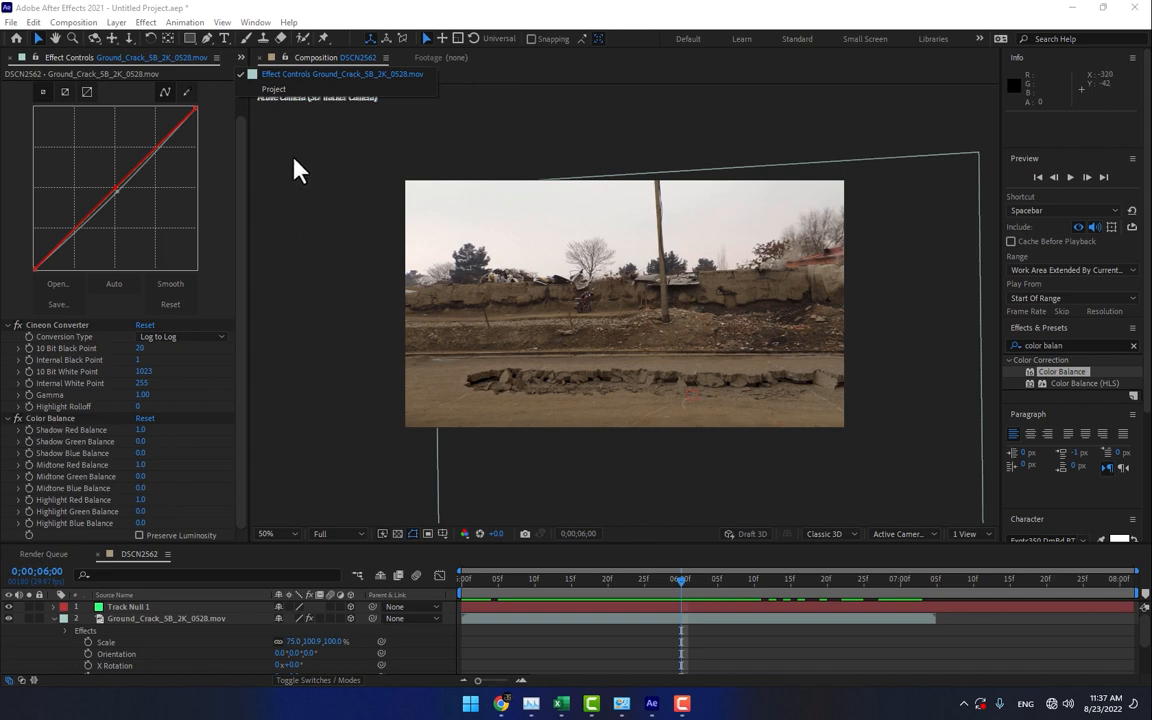
click(277, 90)
double_click(155, 378)
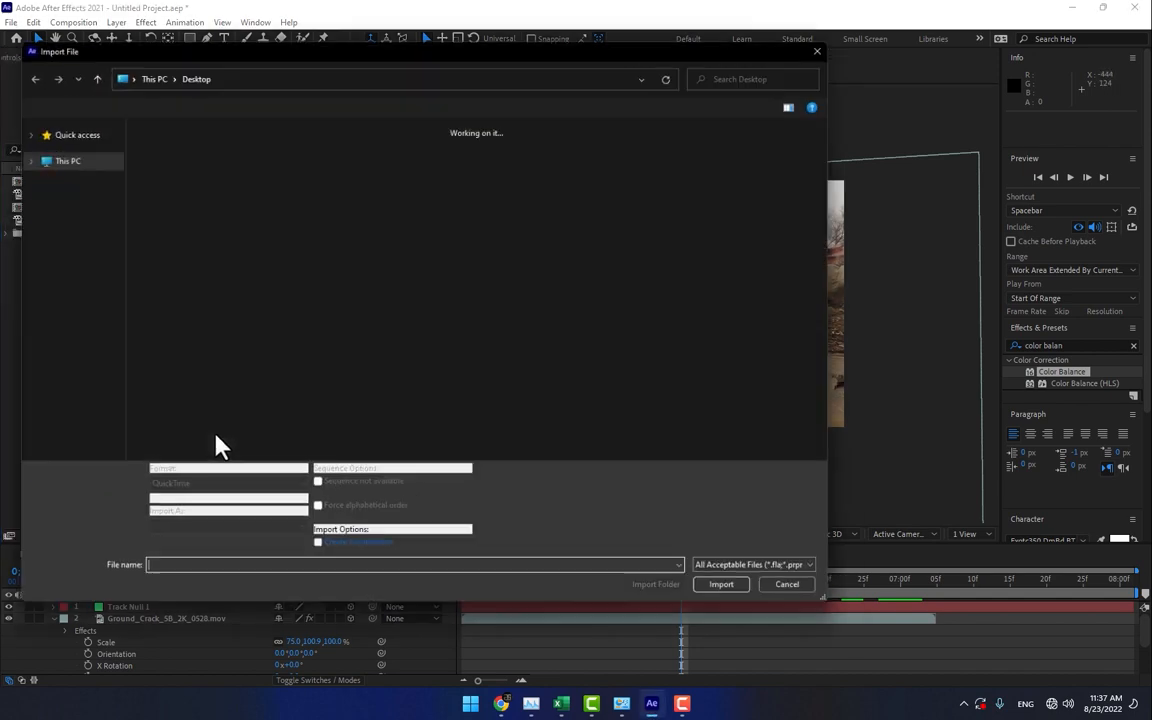
click(55, 381)
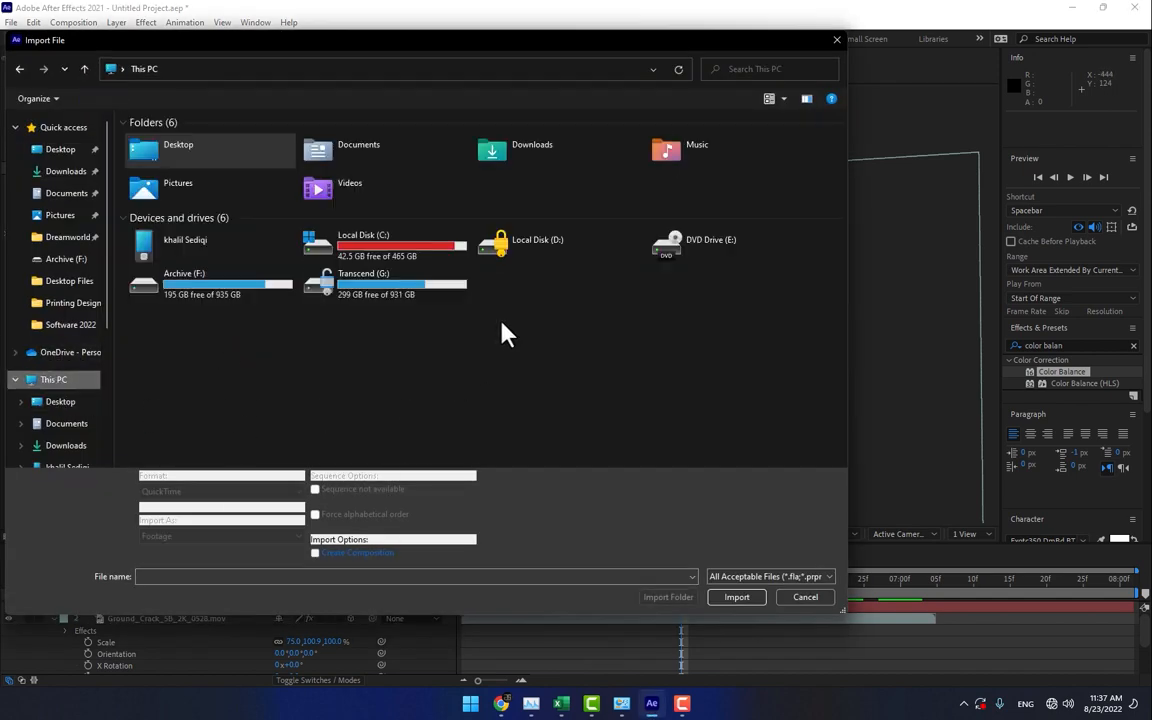
click(496, 246)
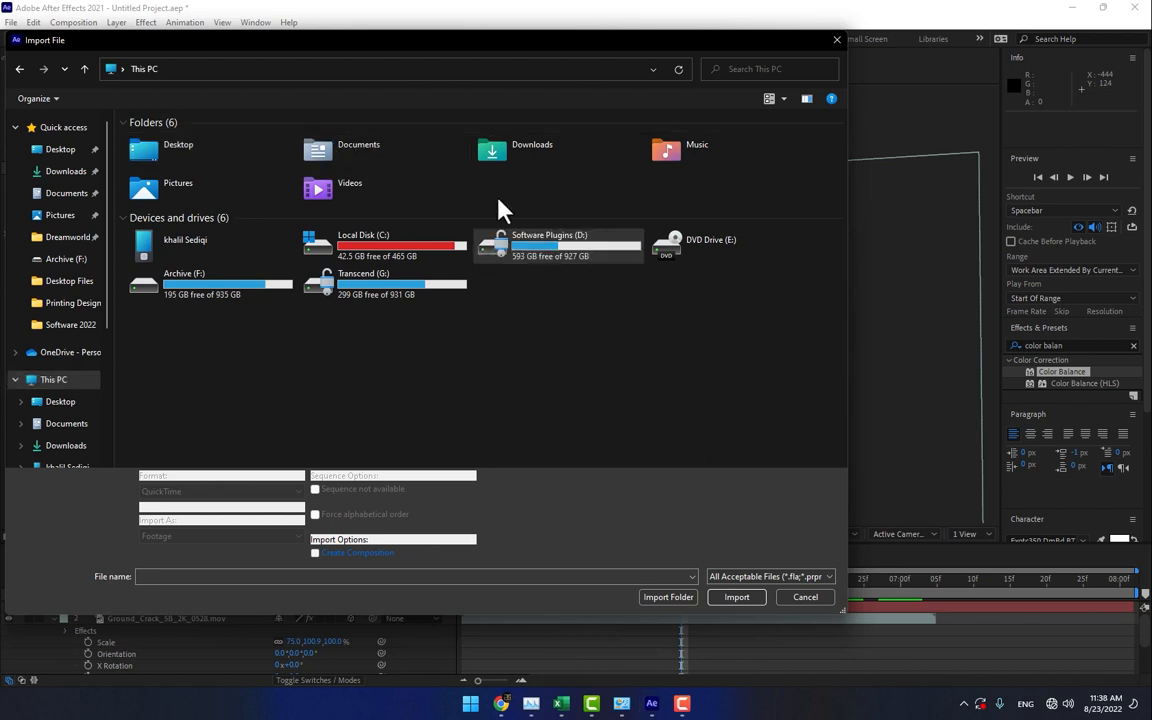
double_click(542, 248)
double_click(542, 340)
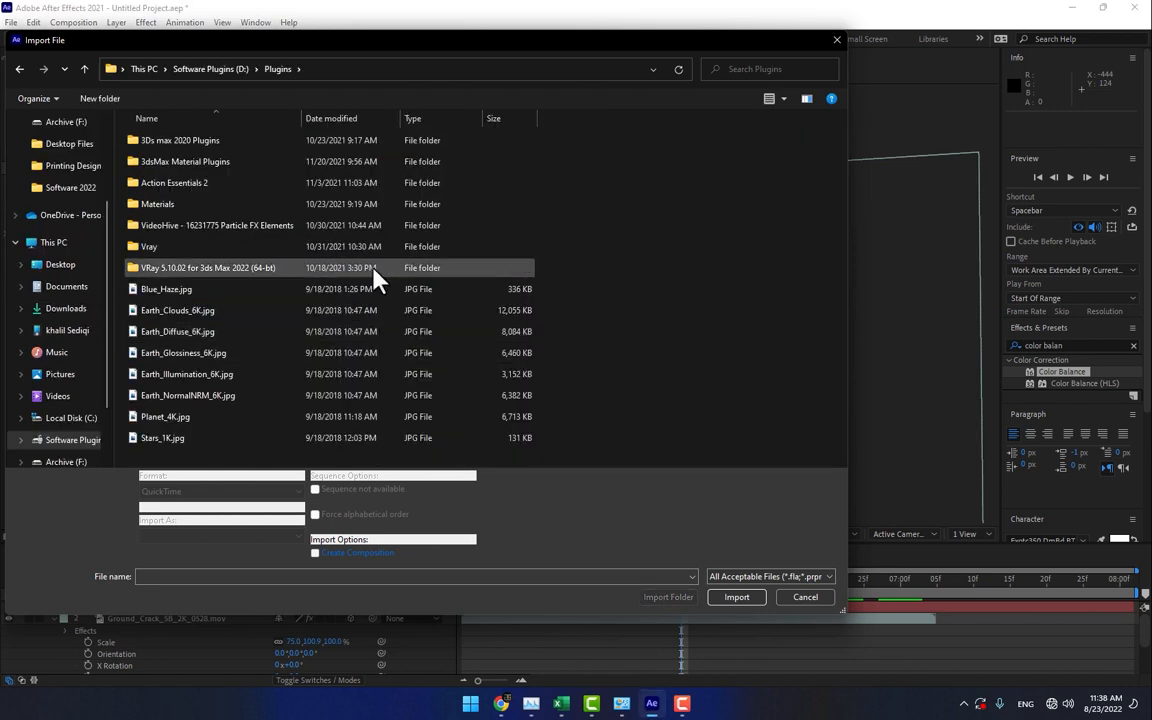
- Browse through the Action Essentials 2 720p library to its 07. Dust_Elements folder
double_click(244, 189)
double_click(181, 143)
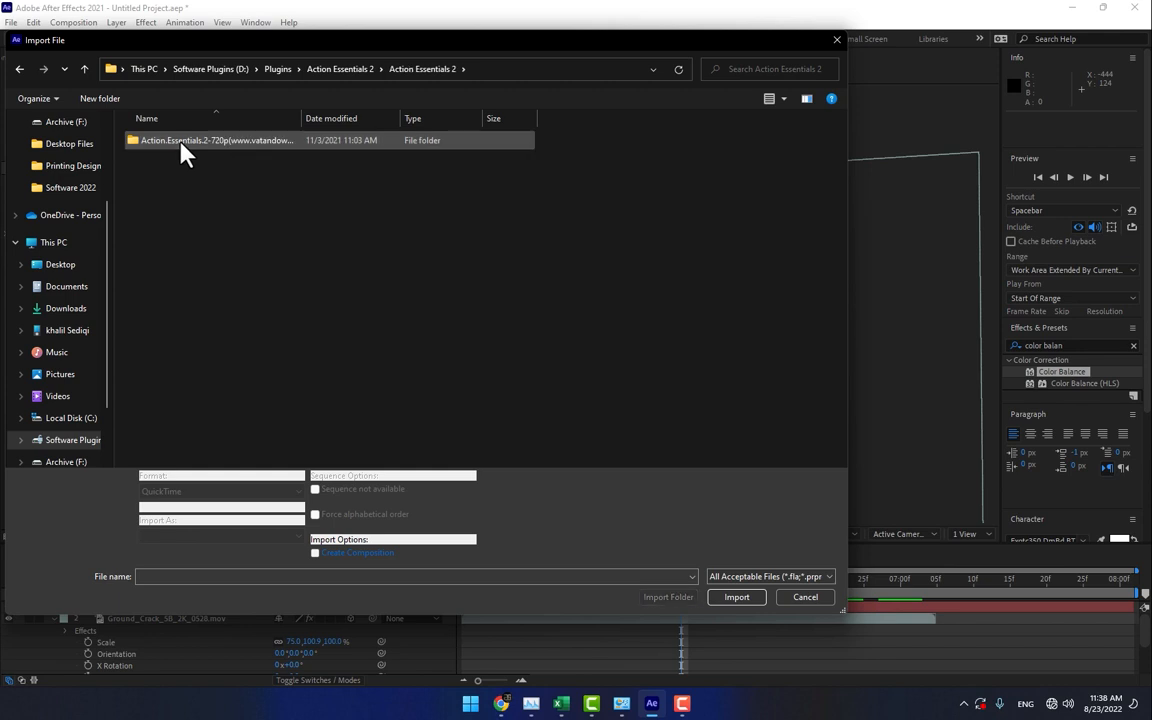
double_click(176, 142)
double_click(169, 141)
double_click(169, 142)
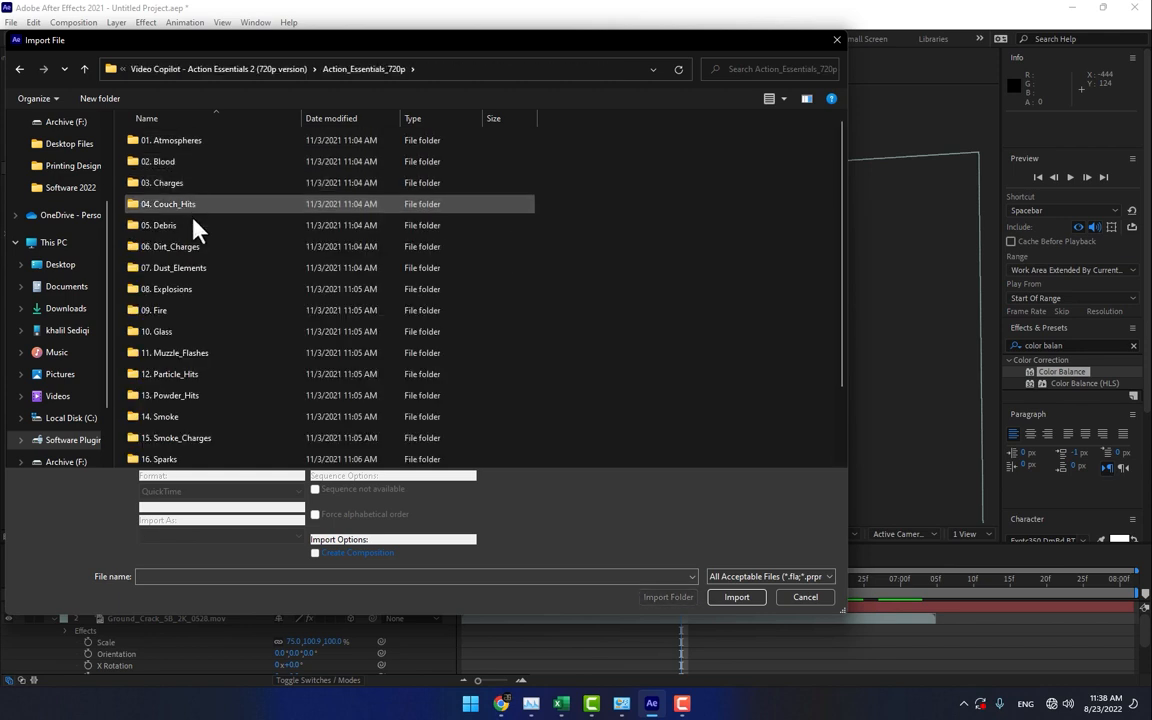
double_click(184, 268)
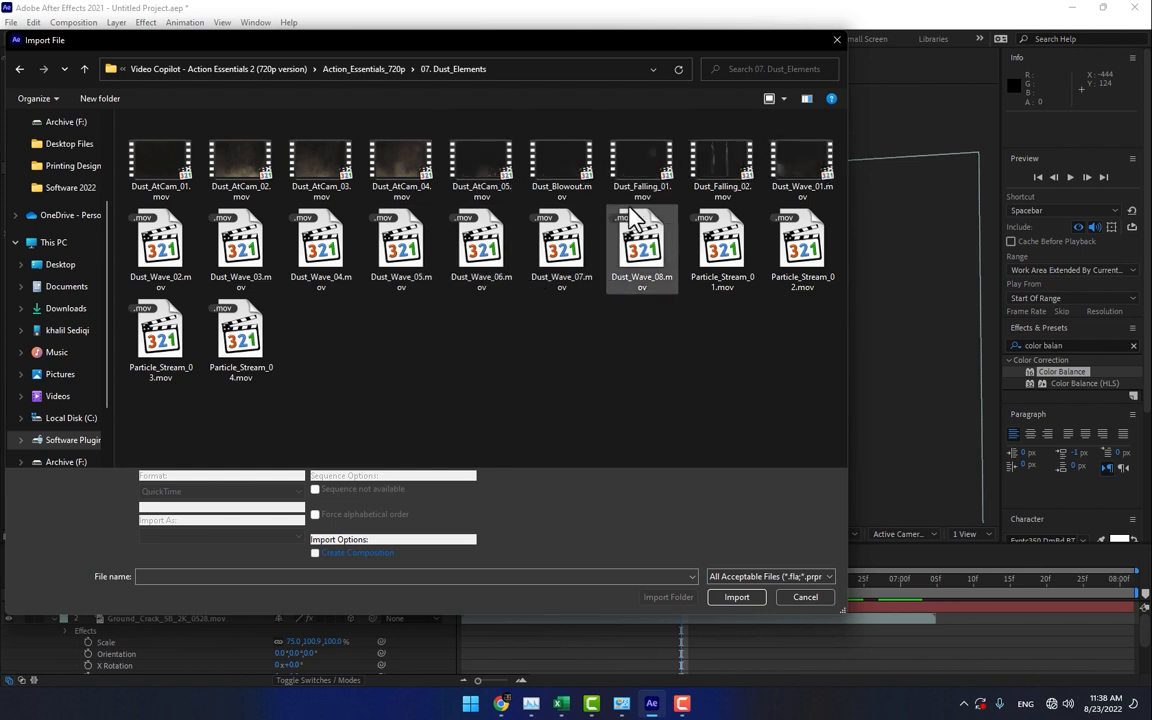
- Preview the dust clips in a media player, from Dust_Wave_05.mov through the Particle_Stream clips
right_click(428, 256)
right_click(422, 257)
click(470, 285)
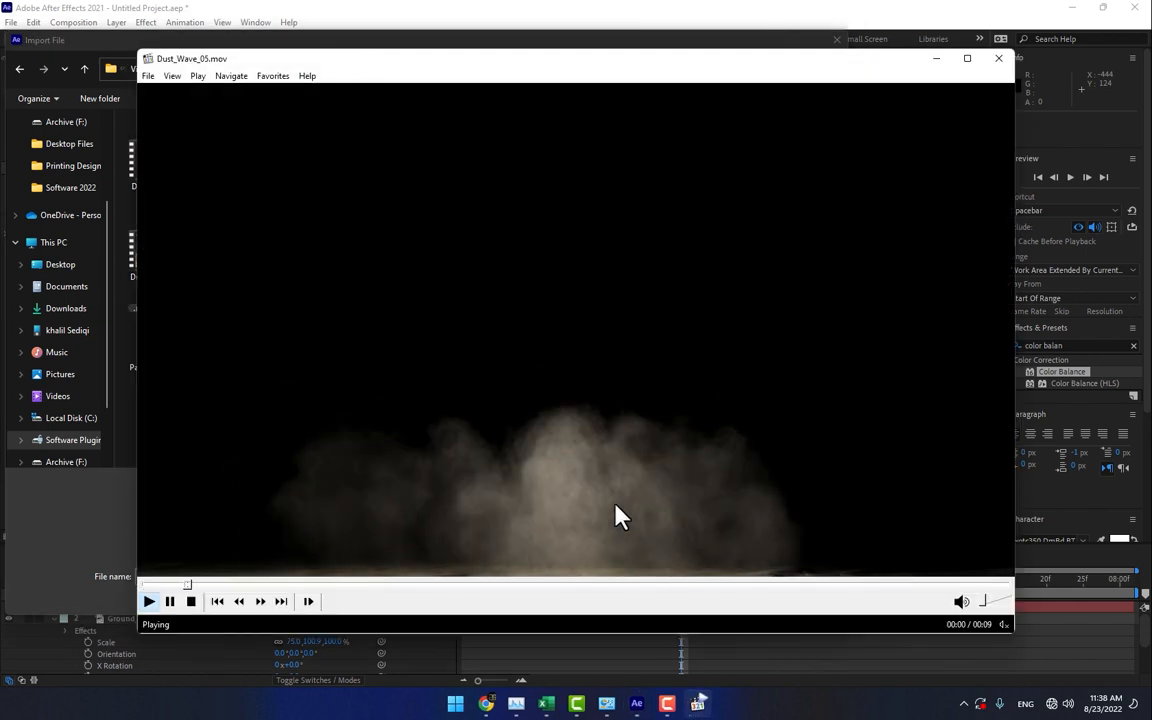
click(283, 601)
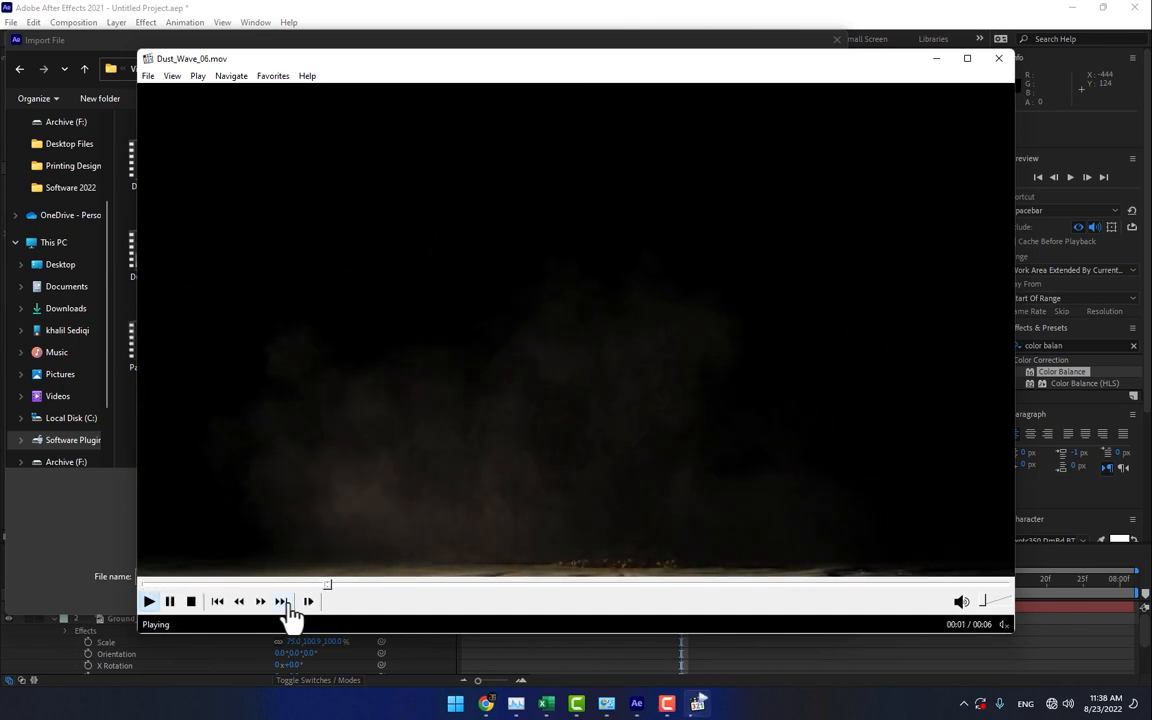
click(283, 601)
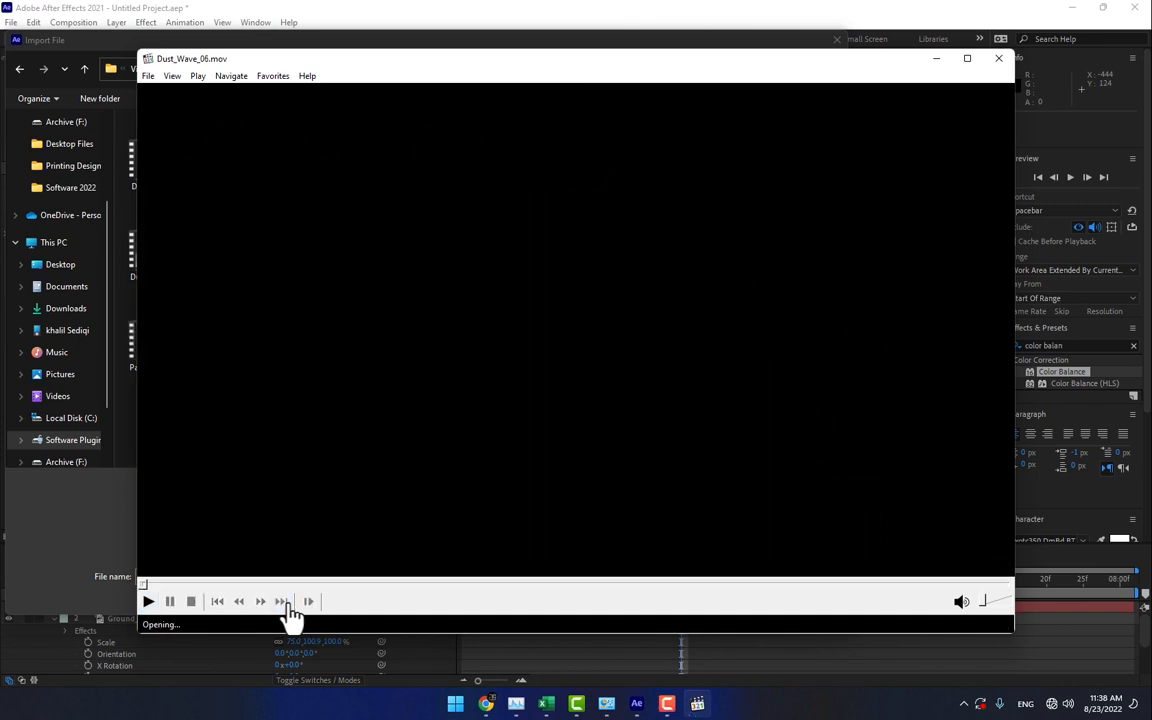
click(283, 601)
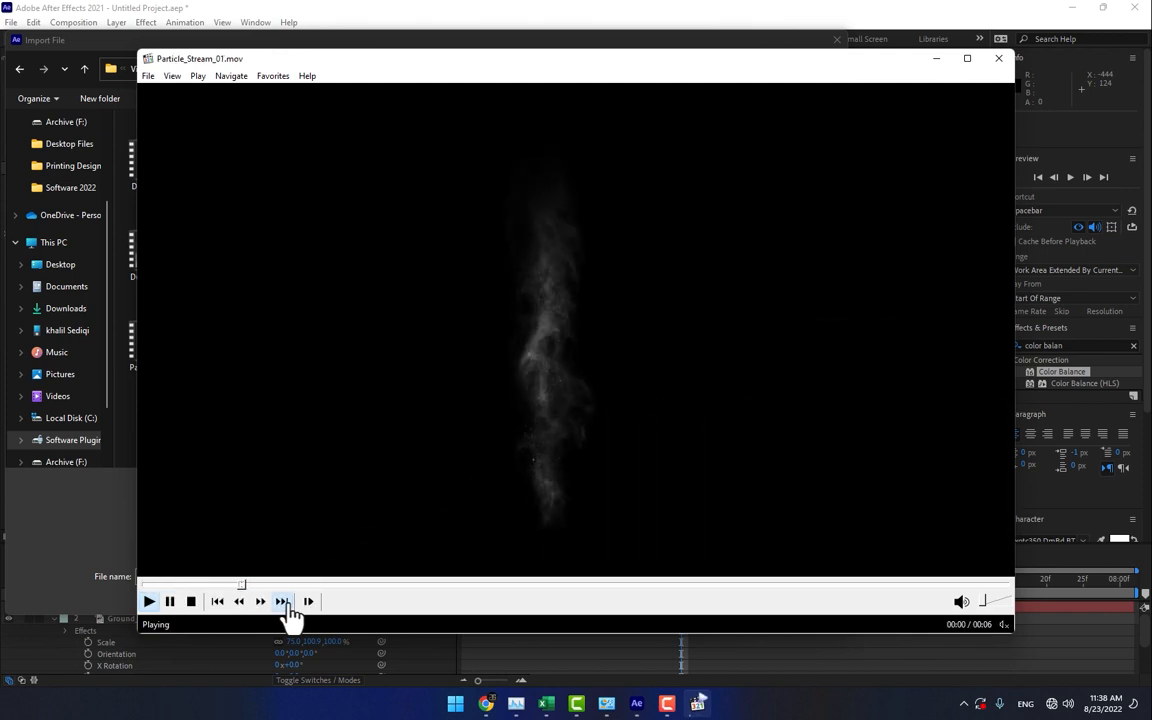
click(281, 604)
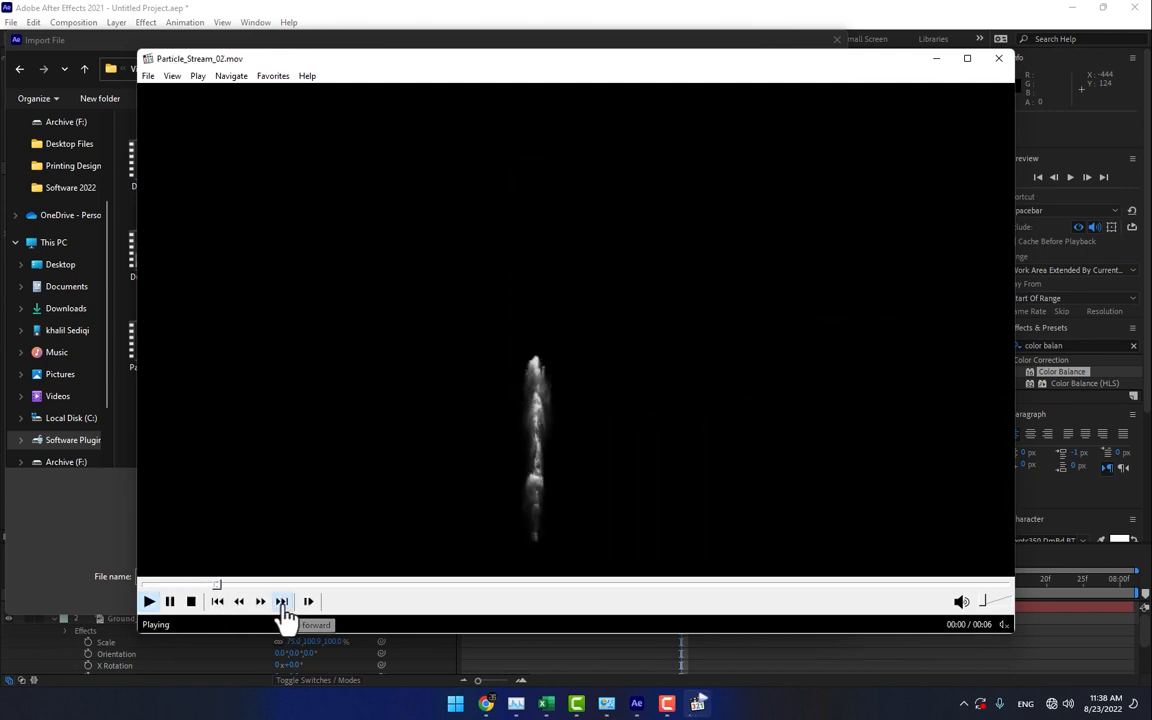
click(282, 605)
click(281, 603)
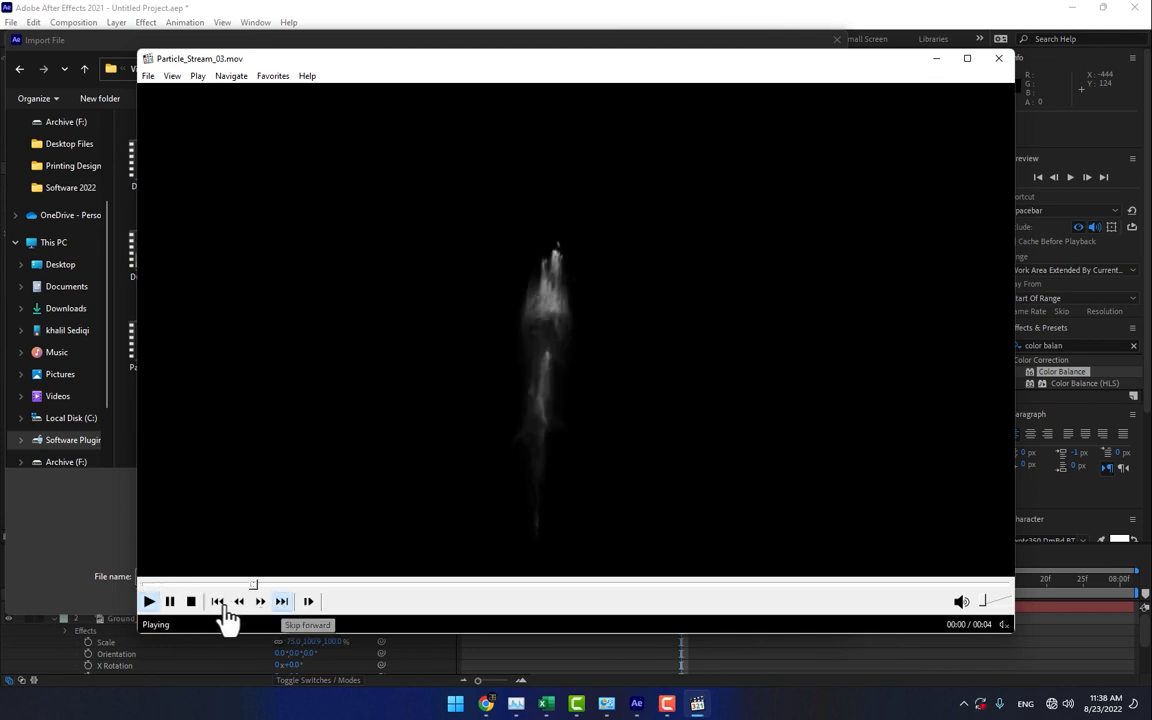
- Go back to compare the Dust_Wave_02 to Dust_Wave_05 clips, then close the media player
drag(609, 93, 590, 413)
drag(160, 252, 417, 458)
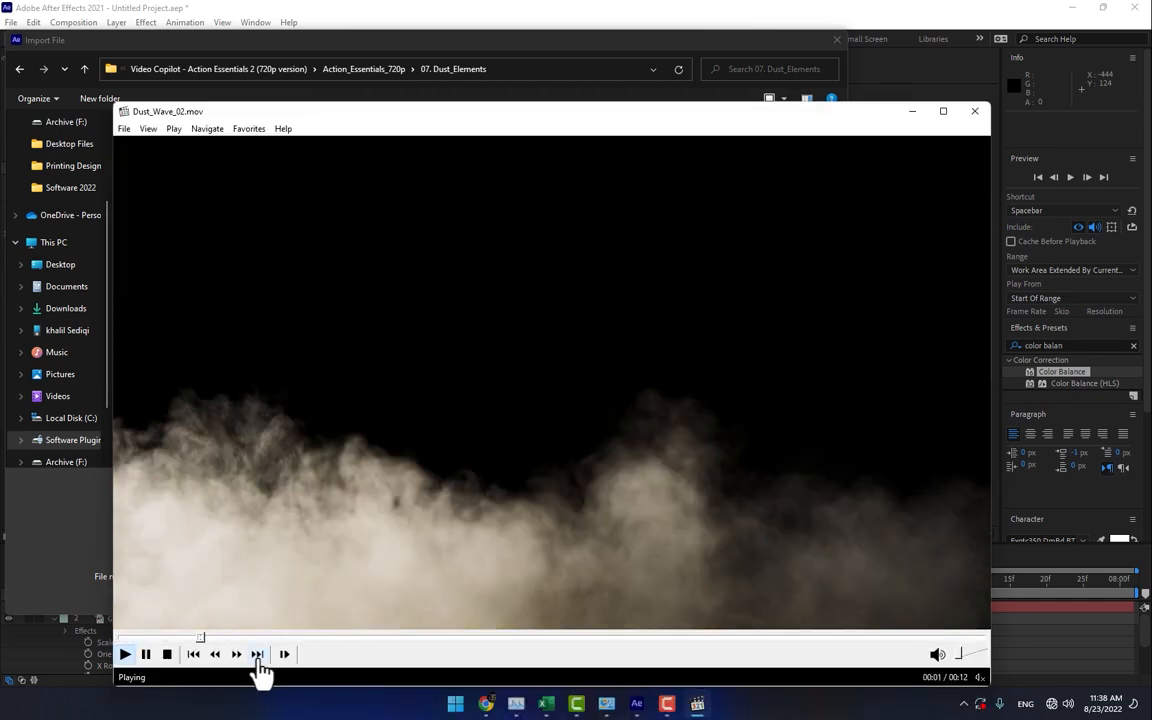
click(258, 660)
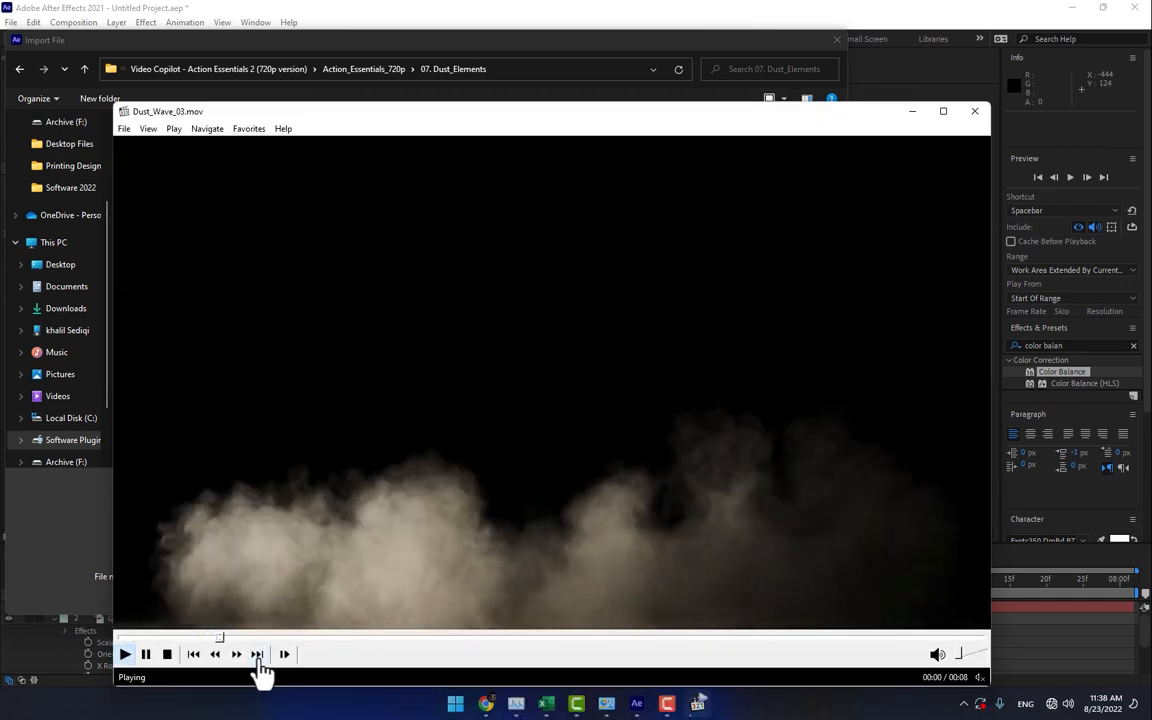
click(258, 660)
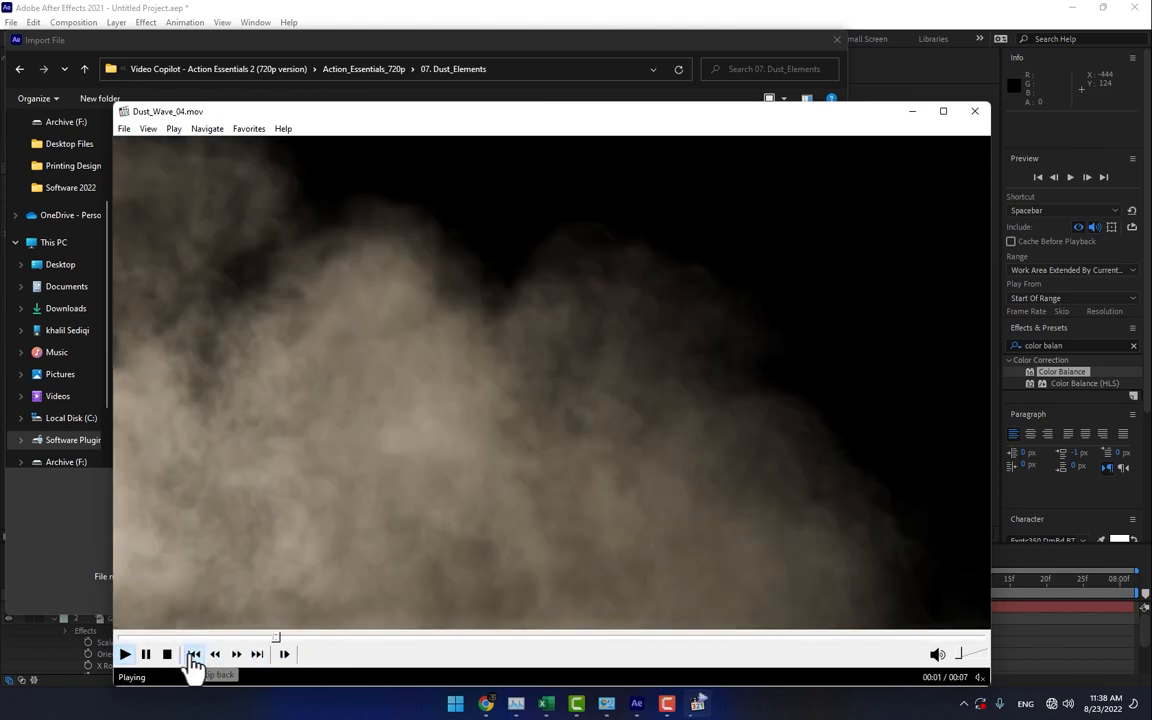
click(193, 656)
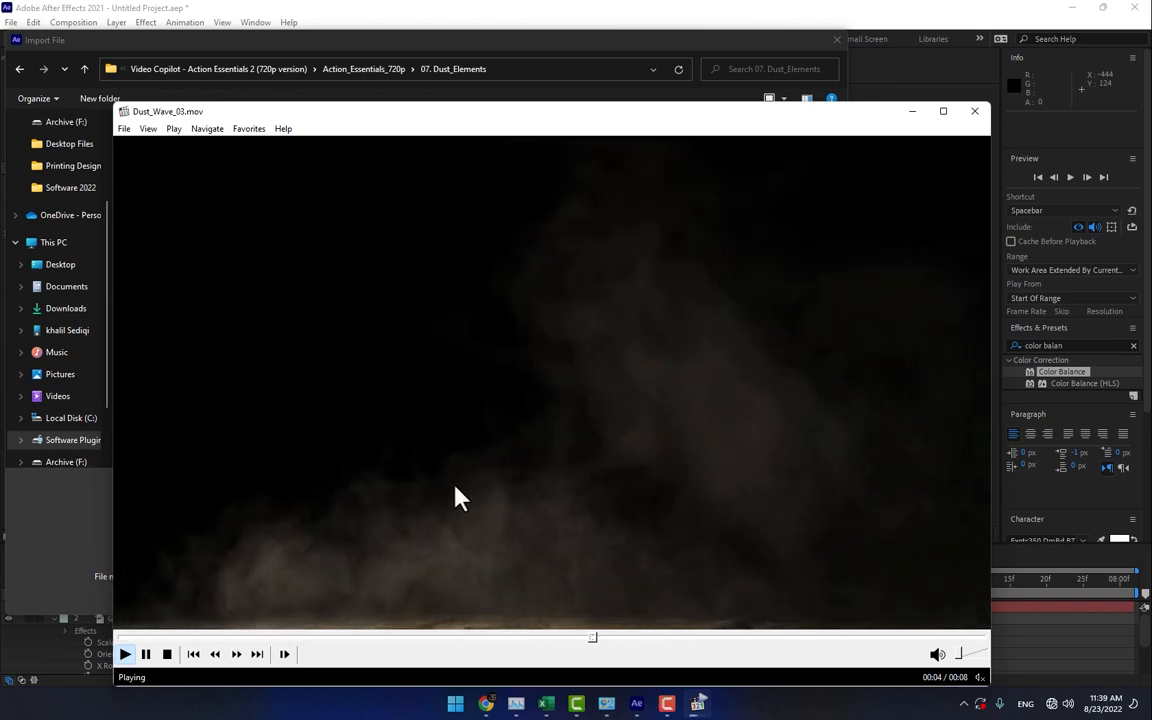
click(258, 656)
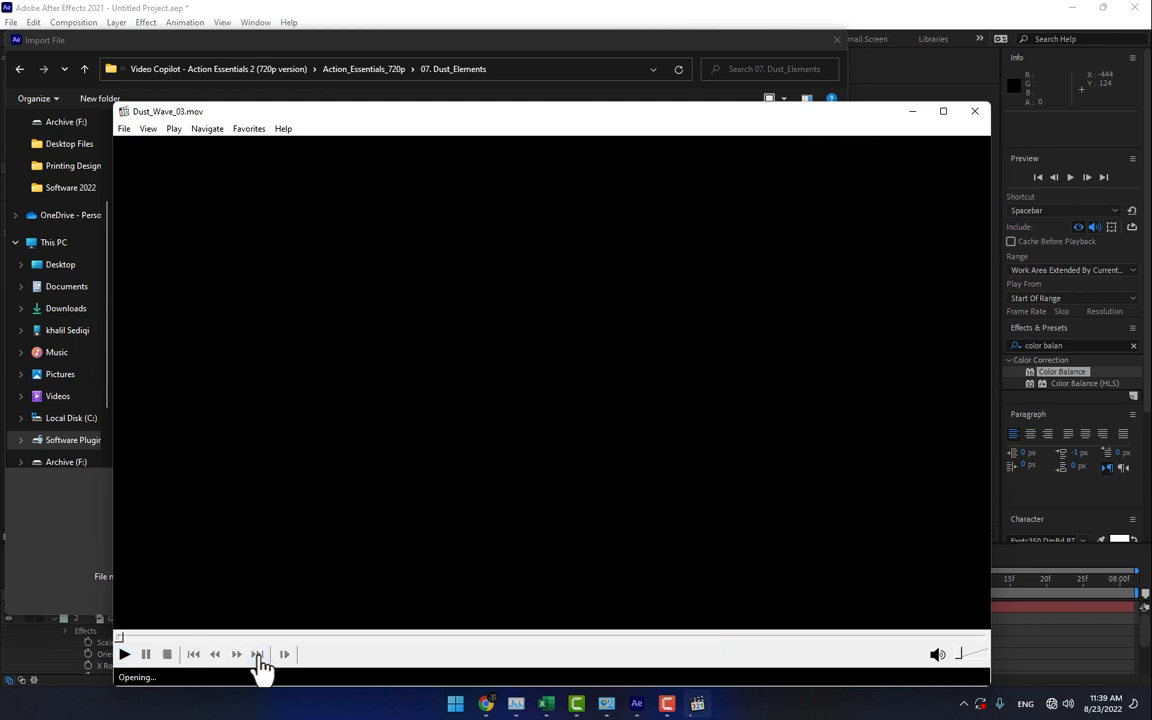
click(258, 656)
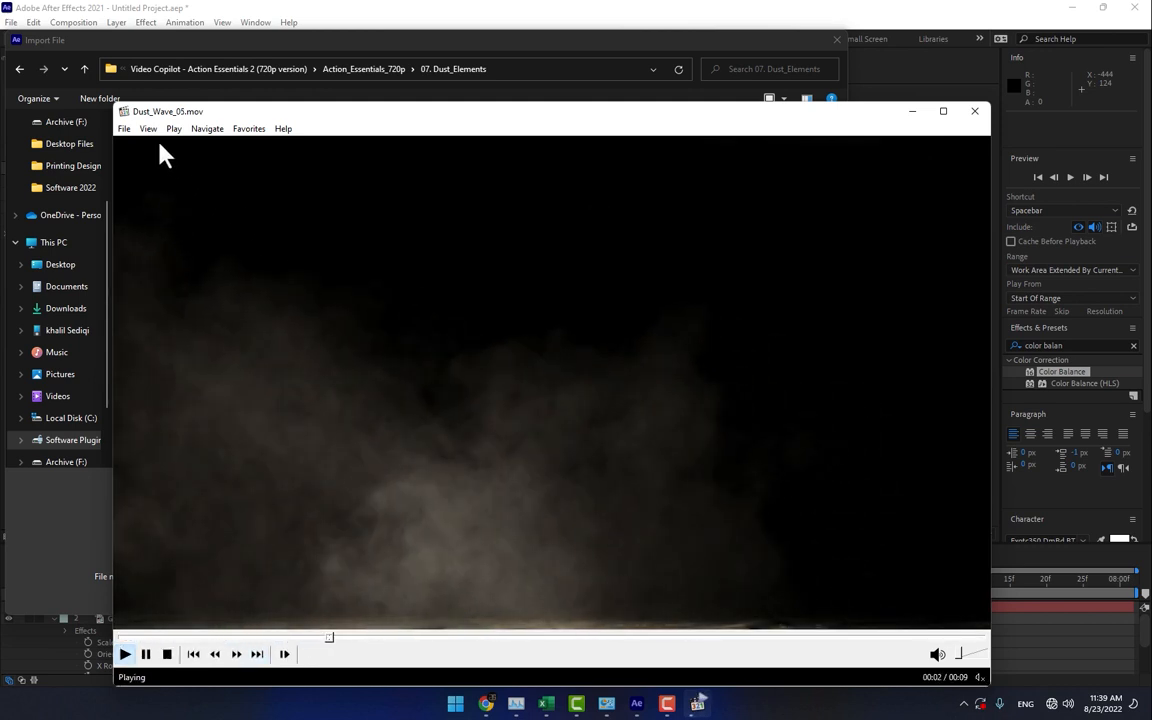
click(975, 111)
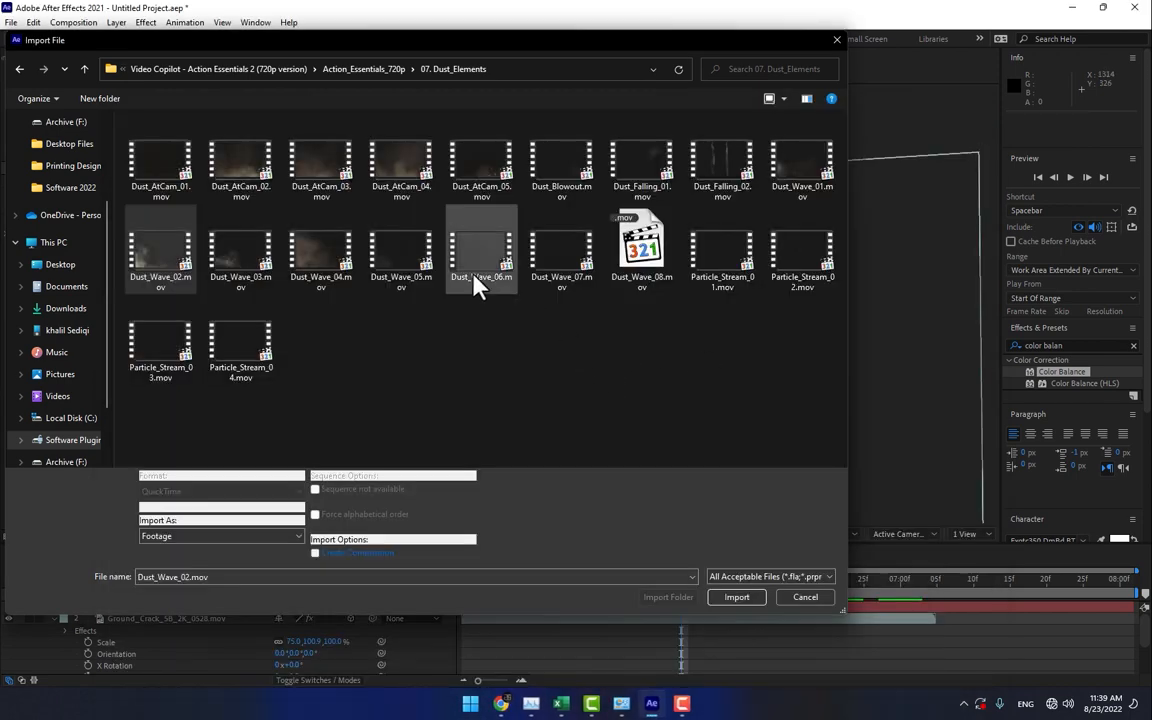
- Import Dust_Wave_05.mov and place it as a 3D layer directly above the ground crack layer
double_click(405, 255)
drag(105, 207, 160, 618)
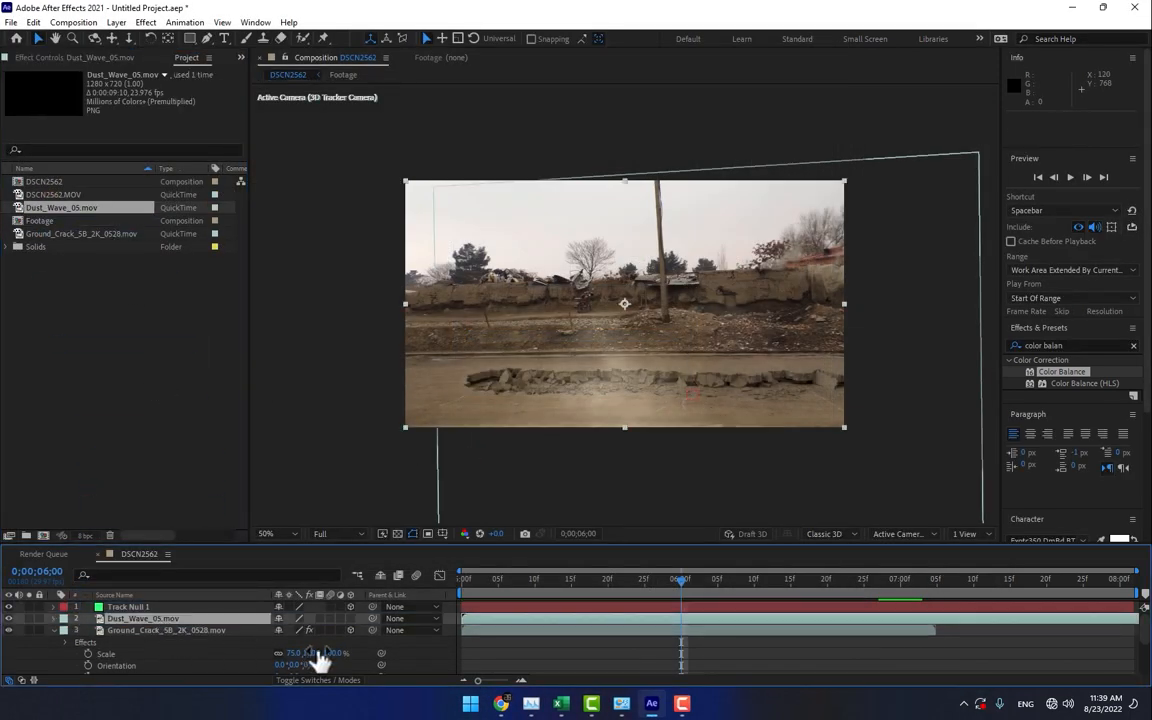
click(350, 619)
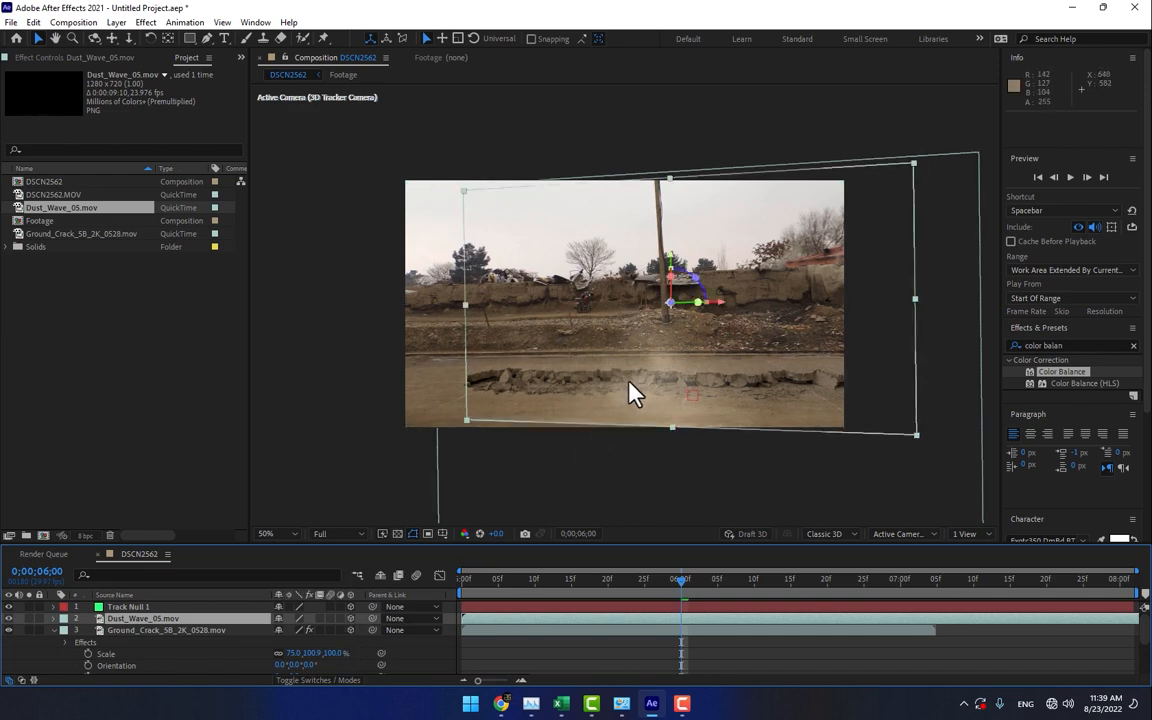
- Try to rotate the Dust_Wave_05.mov layer in 3D space
key(w)
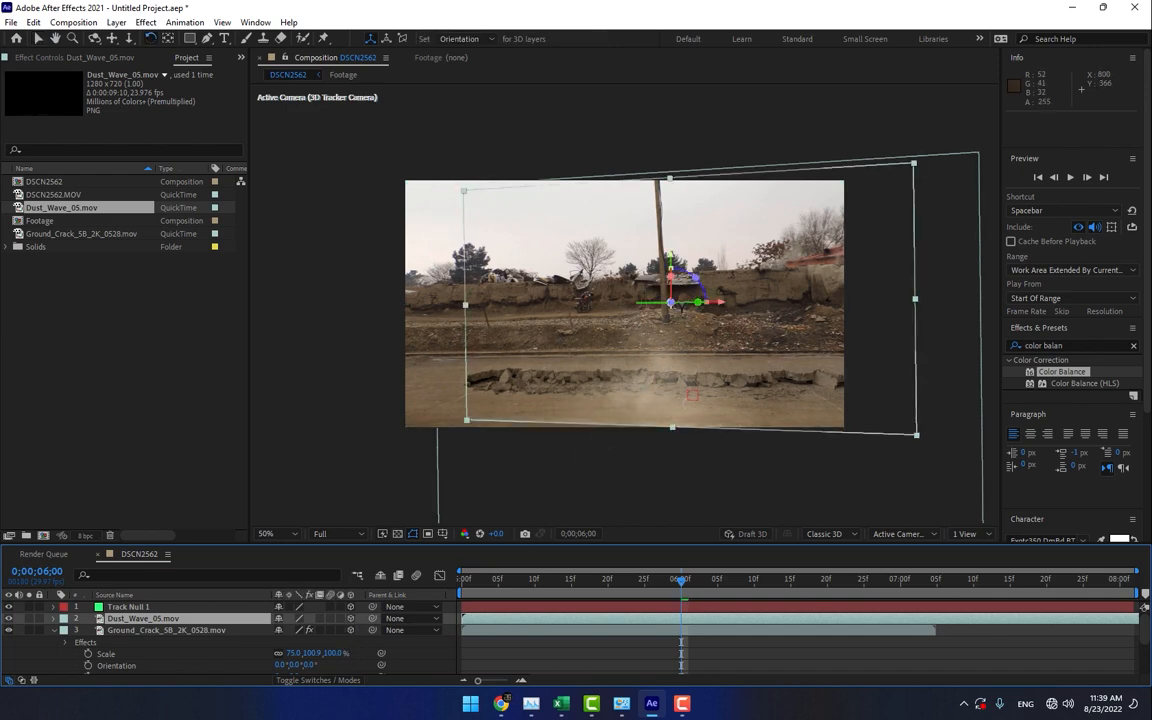
drag(679, 308, 688, 312)
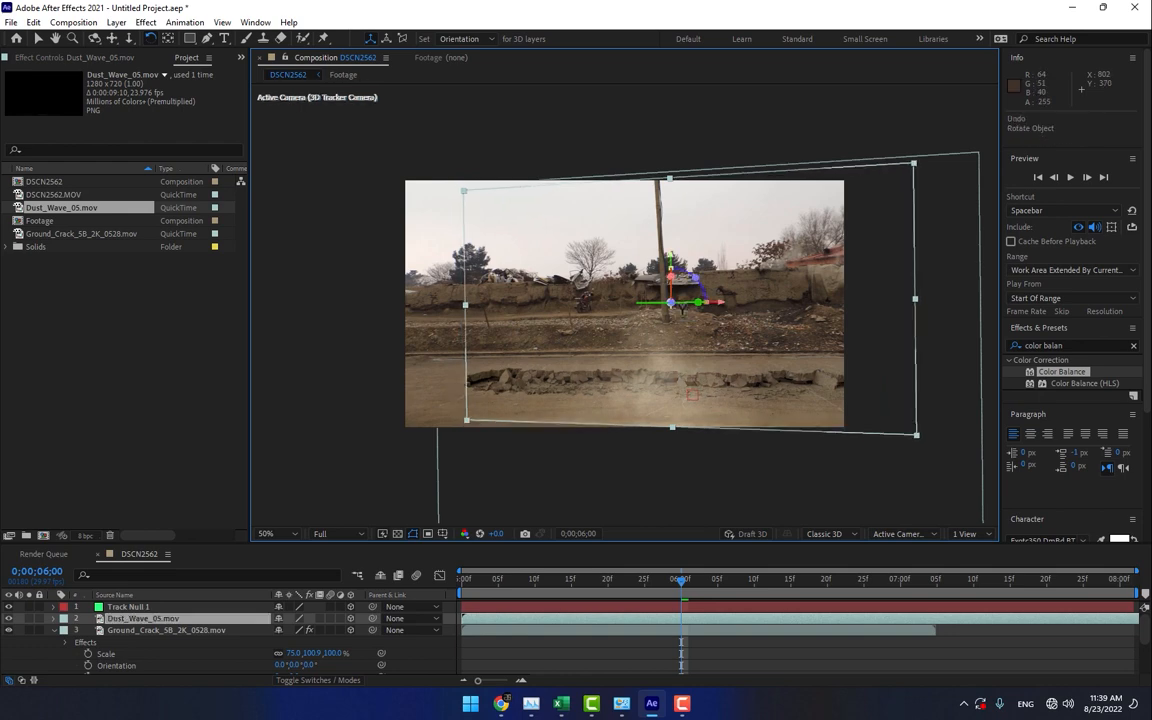
key(v)
- Widen the dust layer to about 109% and move it up over the crack, to about position 620, 281
drag(916, 299, 943, 306)
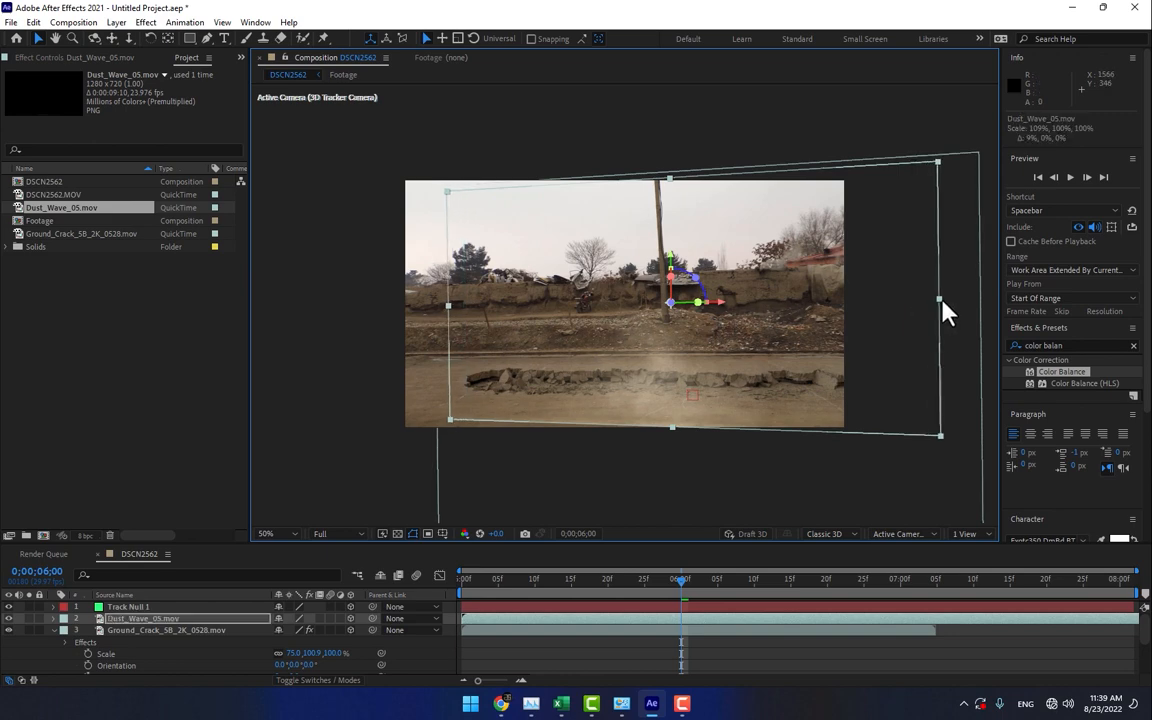
mouse_move(755, 372)
mouse_down()
mouse_move(748, 345)
mouse_move(741, 367)
mouse_up()
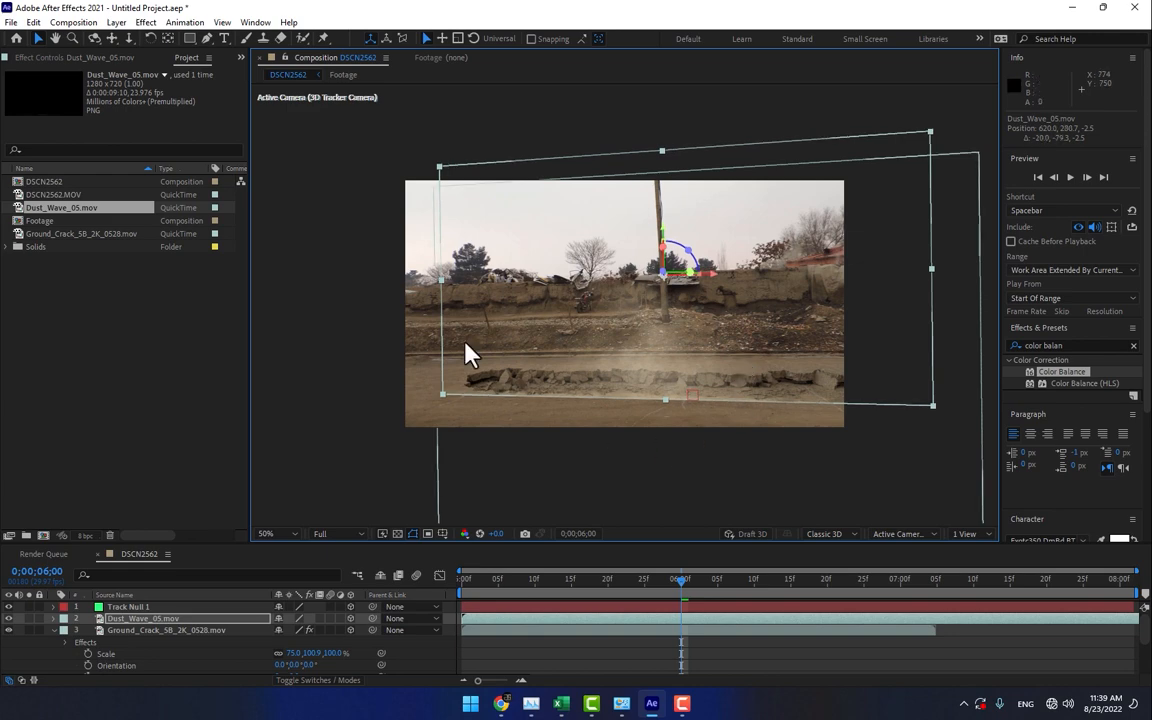
- Draw a closed Pen mask on the Dust_Wave_05.mov layer at 0;00;06;24, tracing the crack's lower edge and enclosing the road below it
click(208, 40)
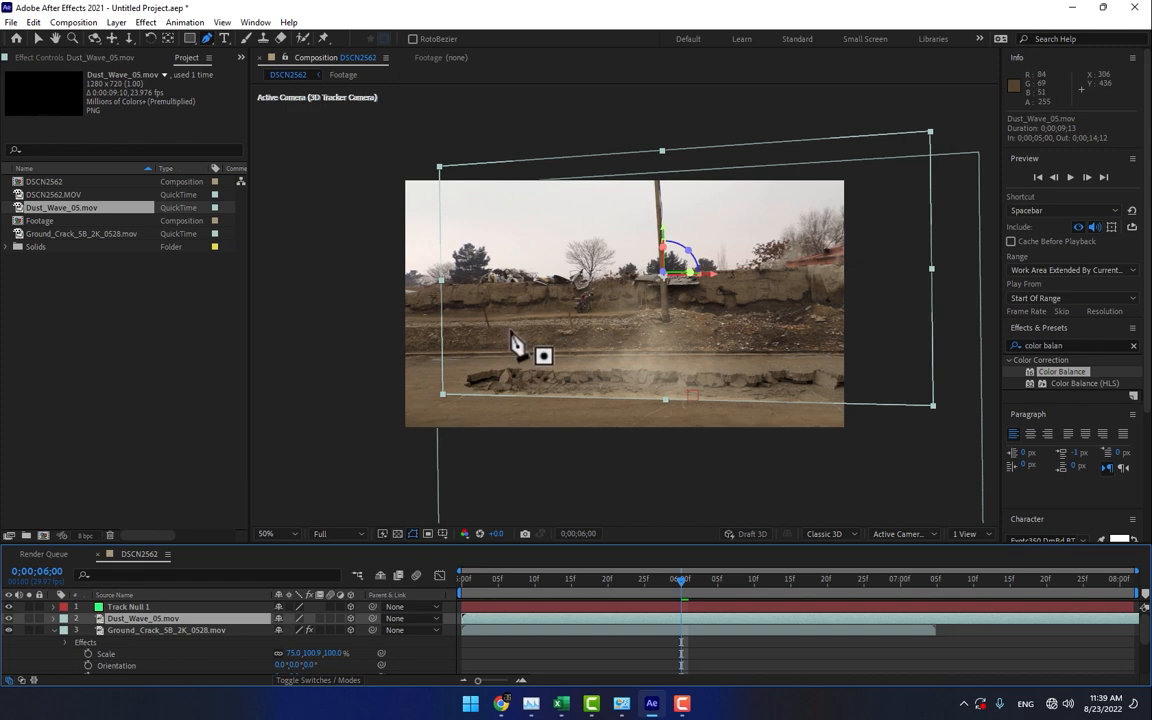
key(grave)
key(period)
key(period)
drag(830, 540, 733, 417)
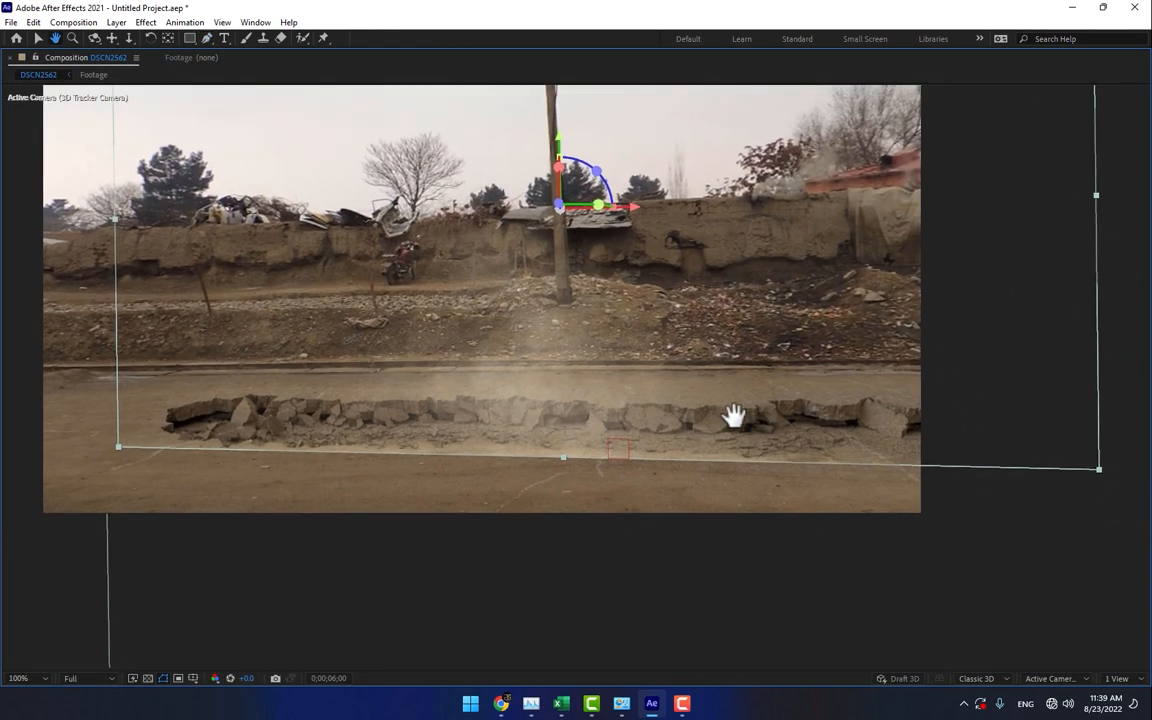
key(grave)
drag(690, 586, 856, 584)
key(comma)
key(comma)
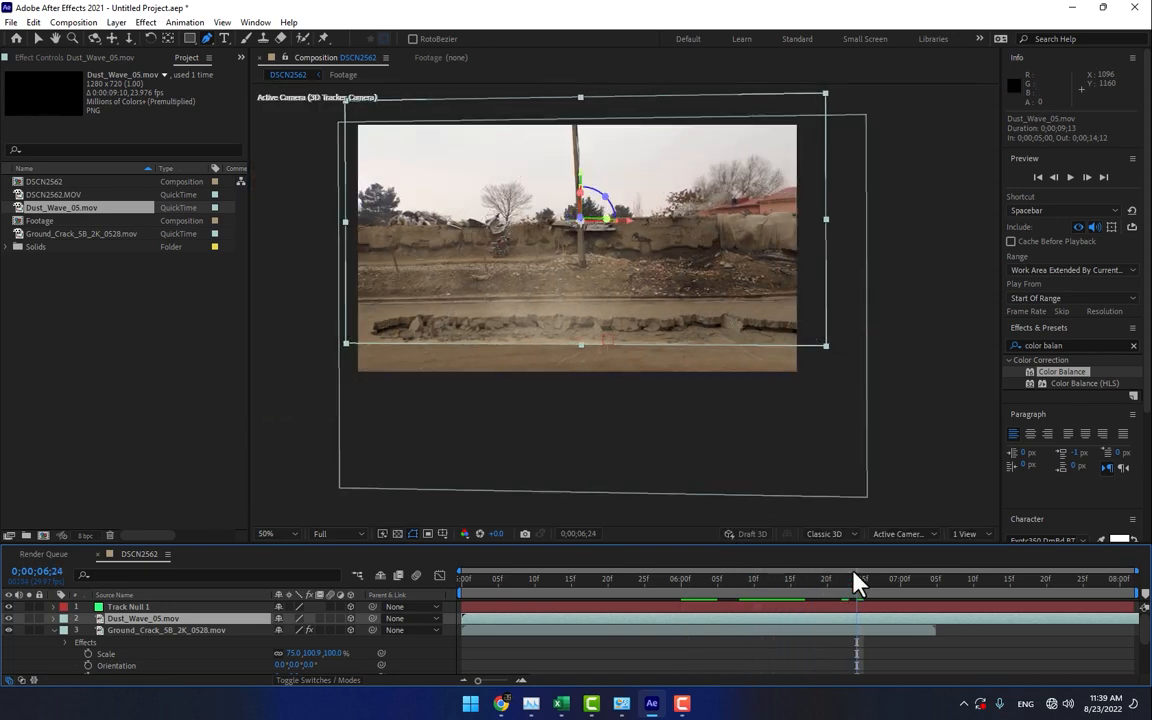
click(827, 337)
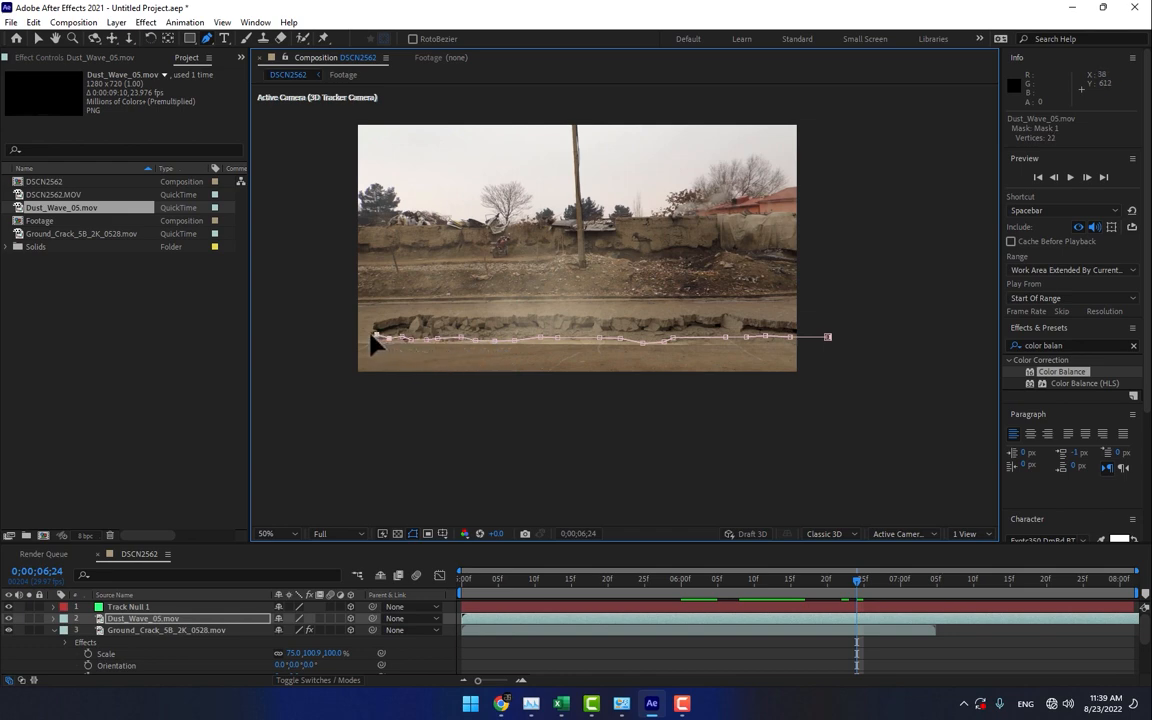
click(299, 328)
click(584, 445)
click(866, 438)
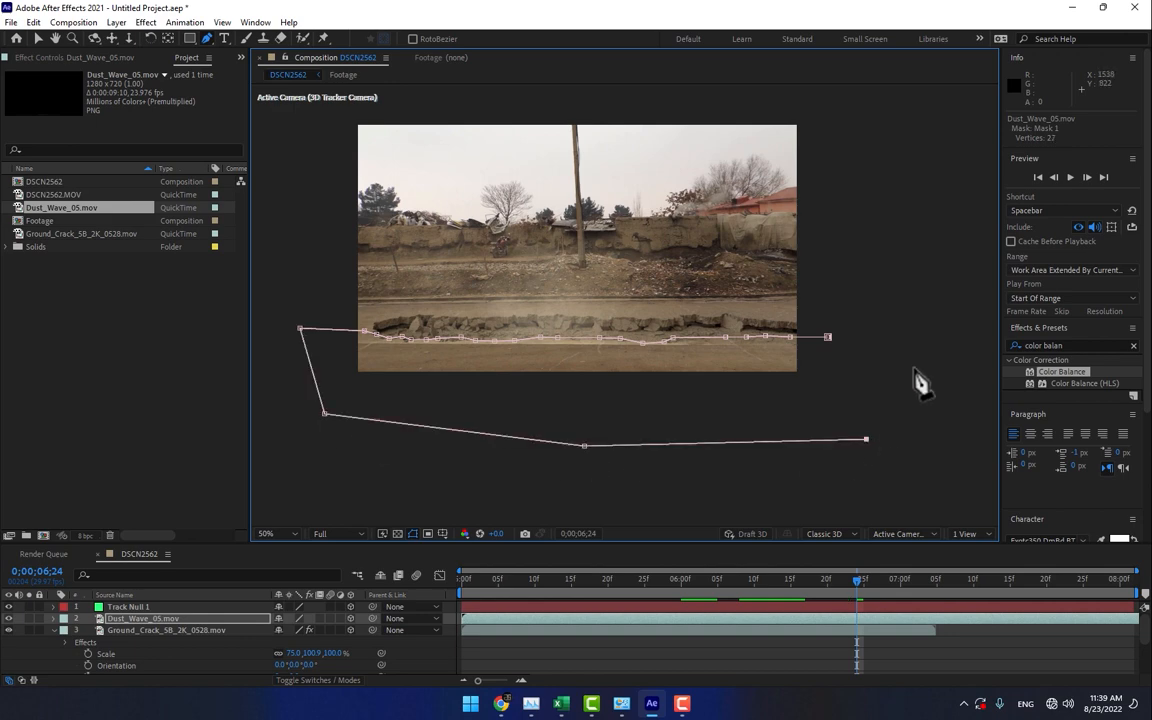
click(924, 361)
click(829, 338)
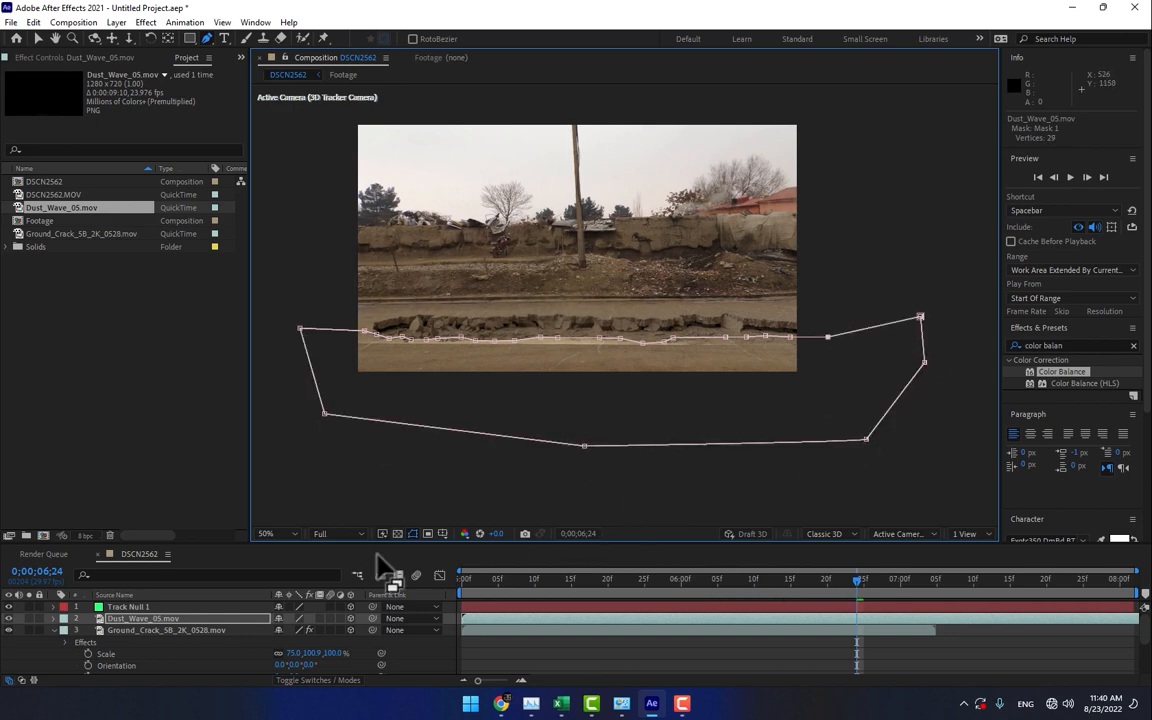
- Set the dust layer's mask to Subtract mode with a mask feather of 26 pixels
key(m)
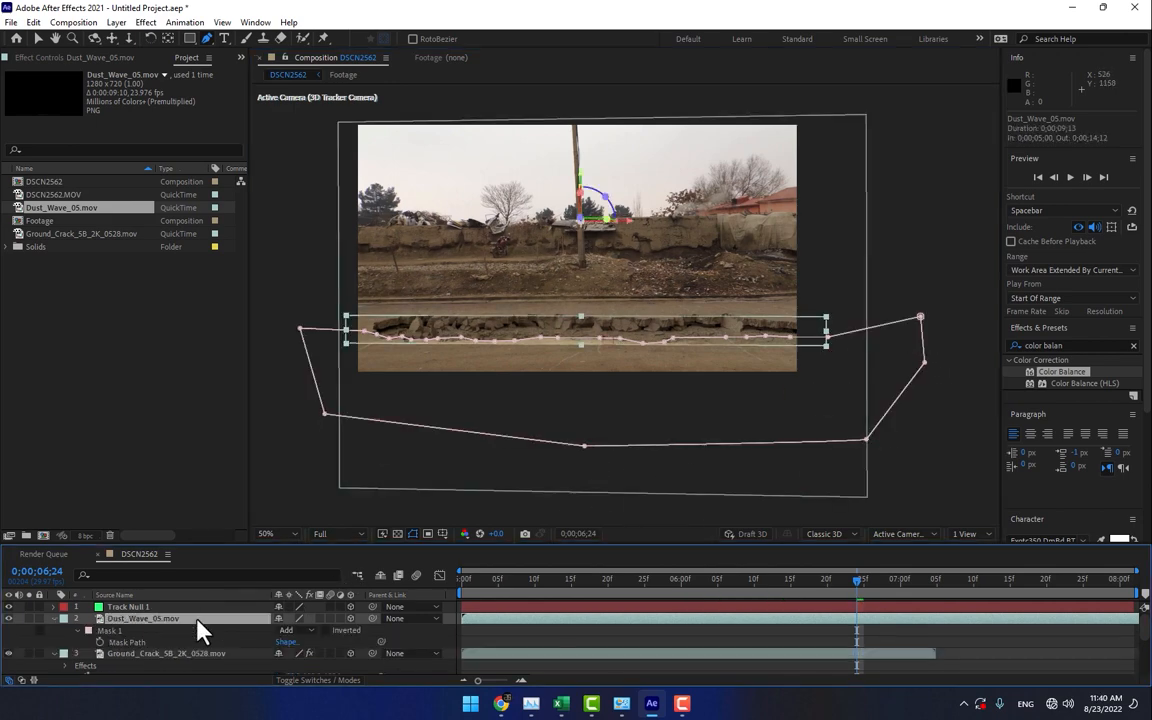
click(288, 630)
click(315, 555)
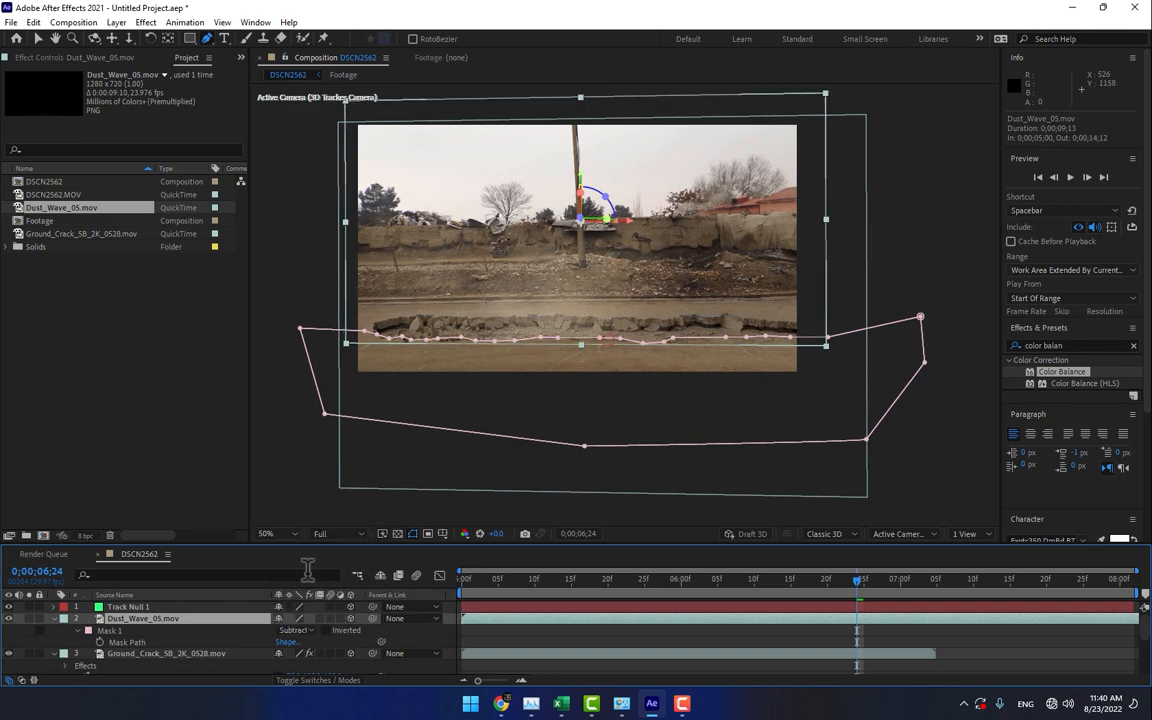
key(m)
key(m)
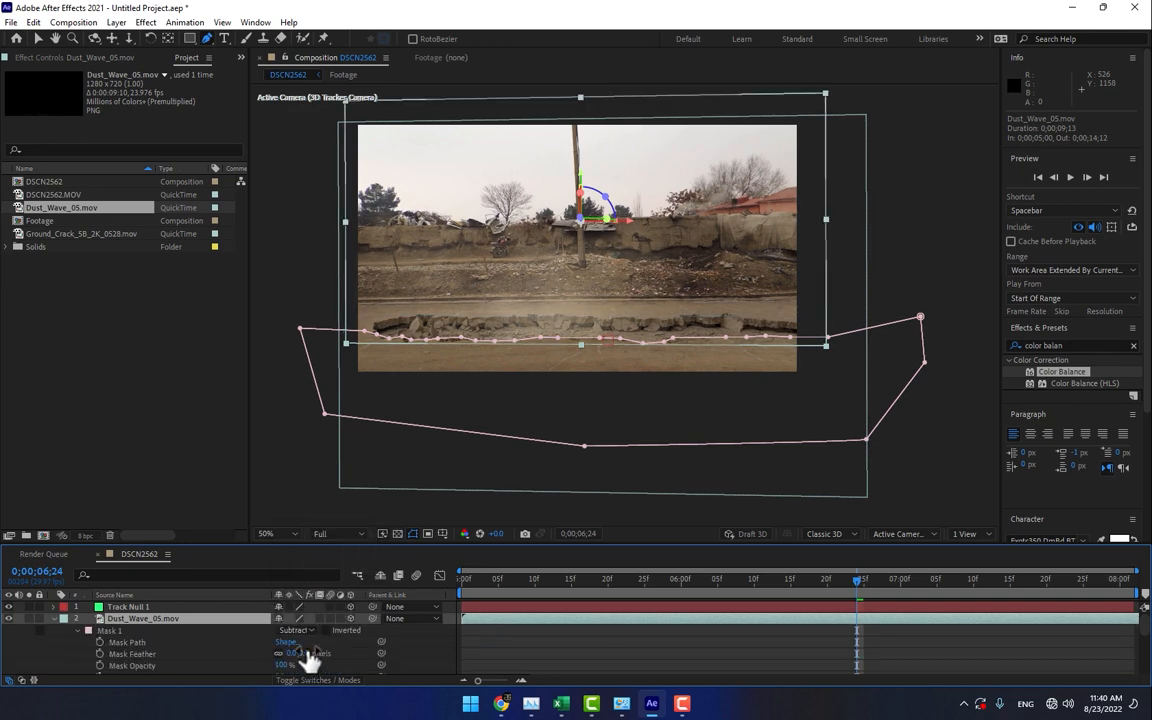
drag(313, 655, 318, 650)
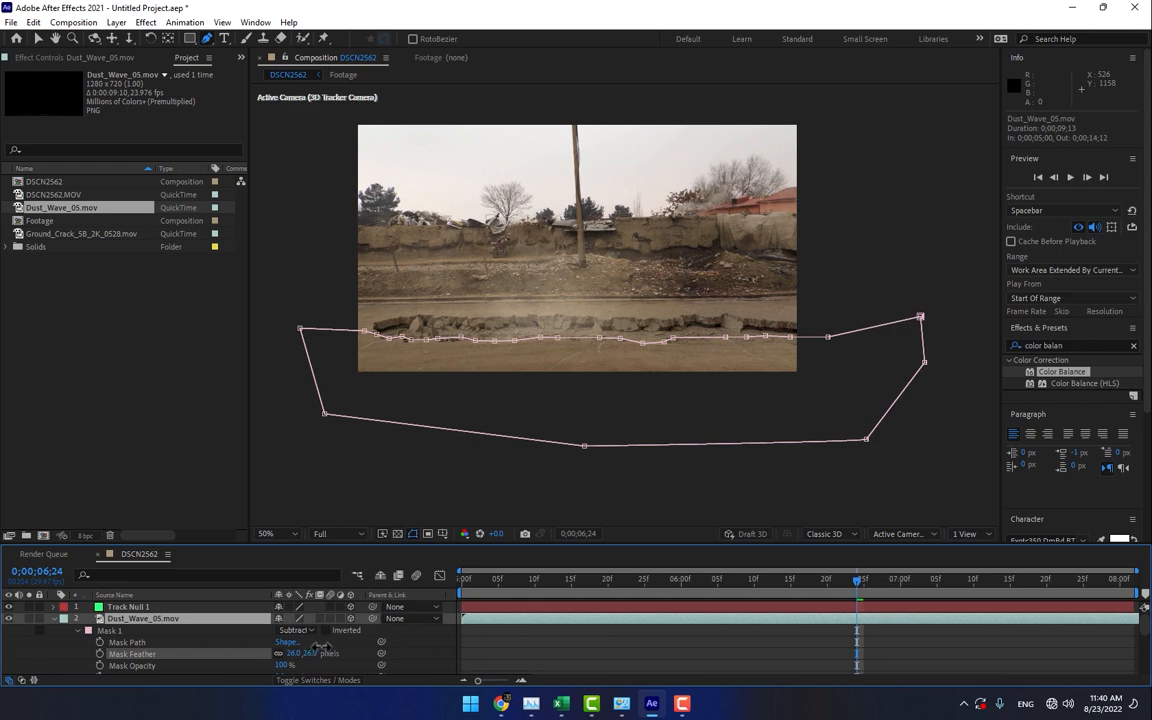
click(461, 661)
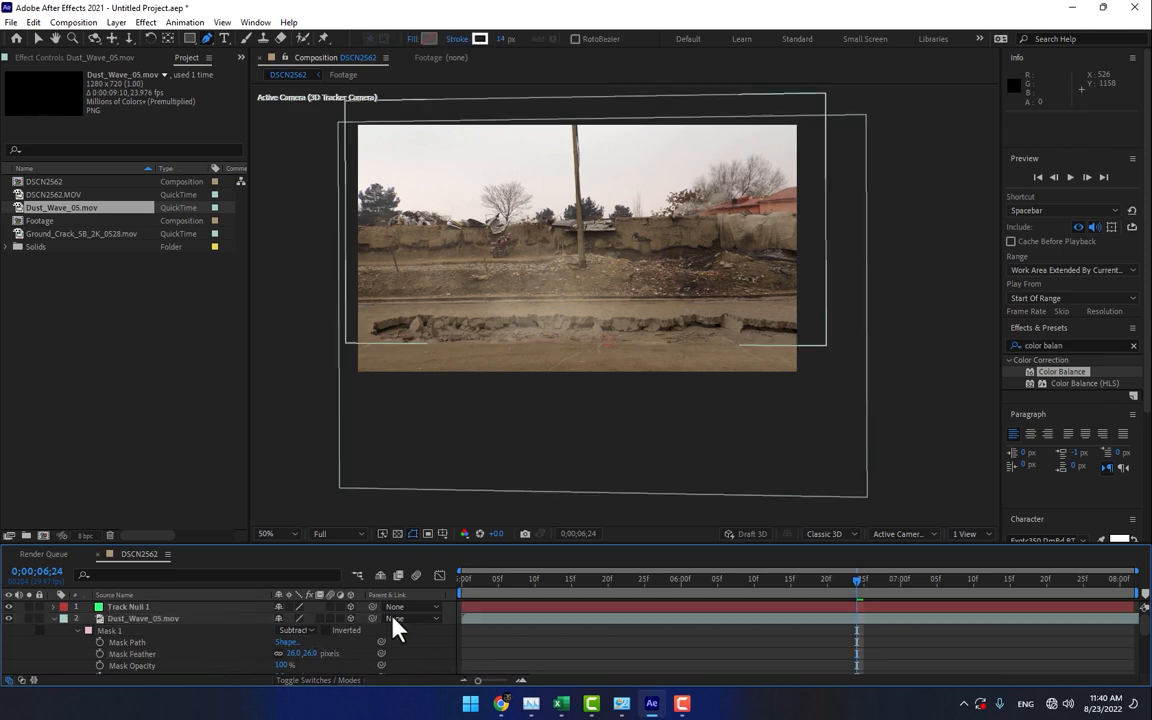
- Import Ground_Crack_14.jpg from the Cracks folder inside the 20. Textures folder of Action_Essentials_720p
drag(530, 582, 615, 640)
click(175, 411)
double_click(175, 411)
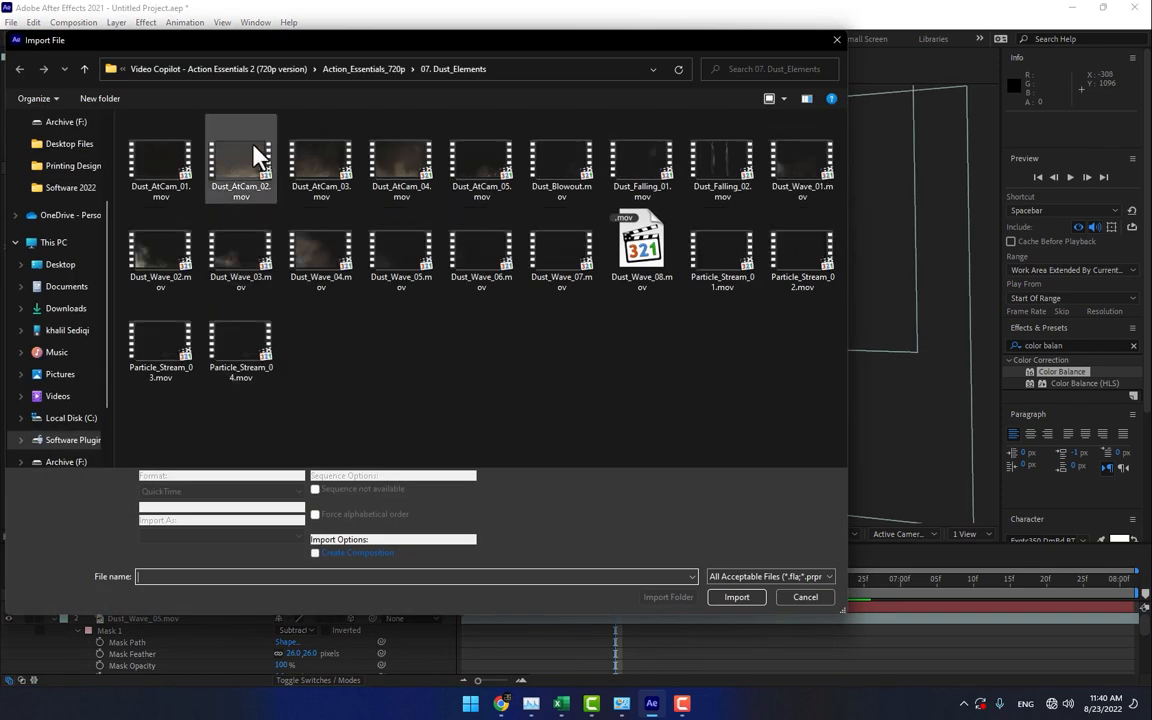
click(360, 64)
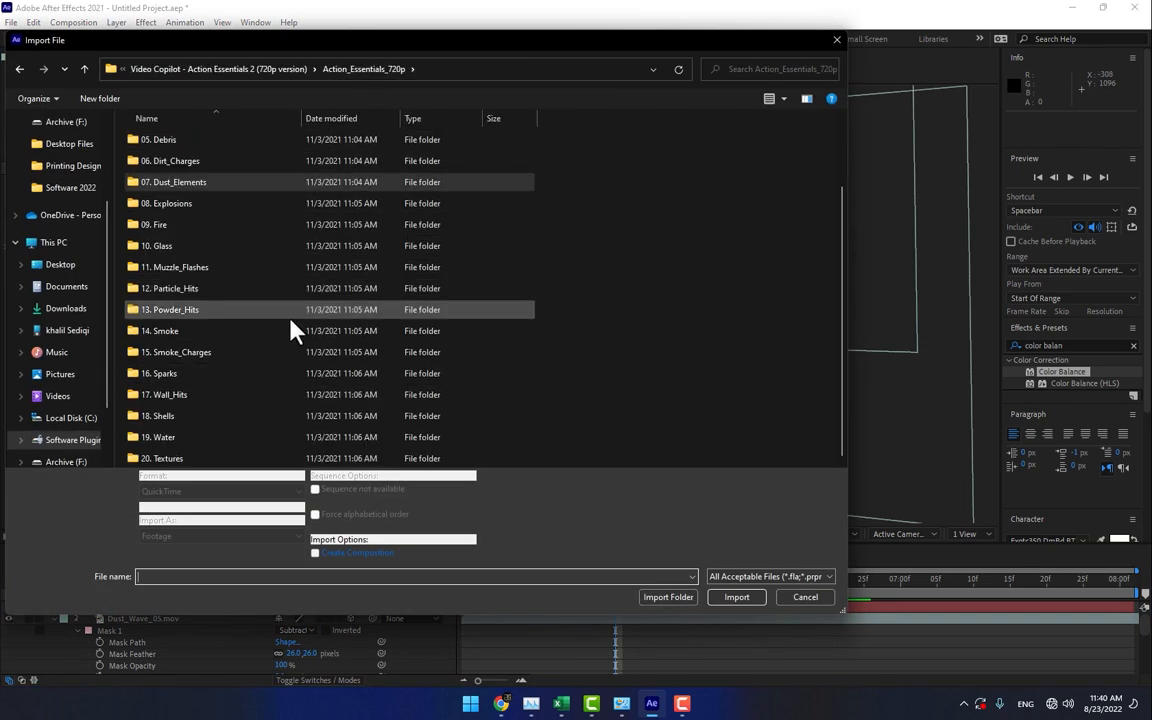
double_click(185, 460)
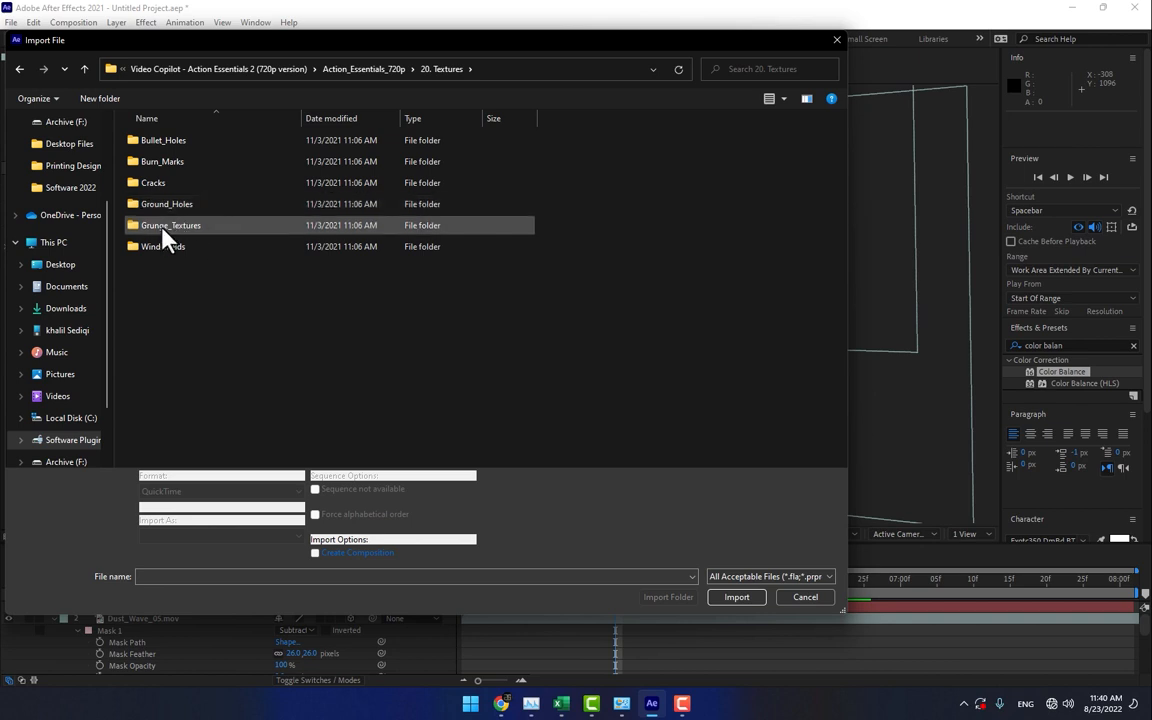
click(164, 228)
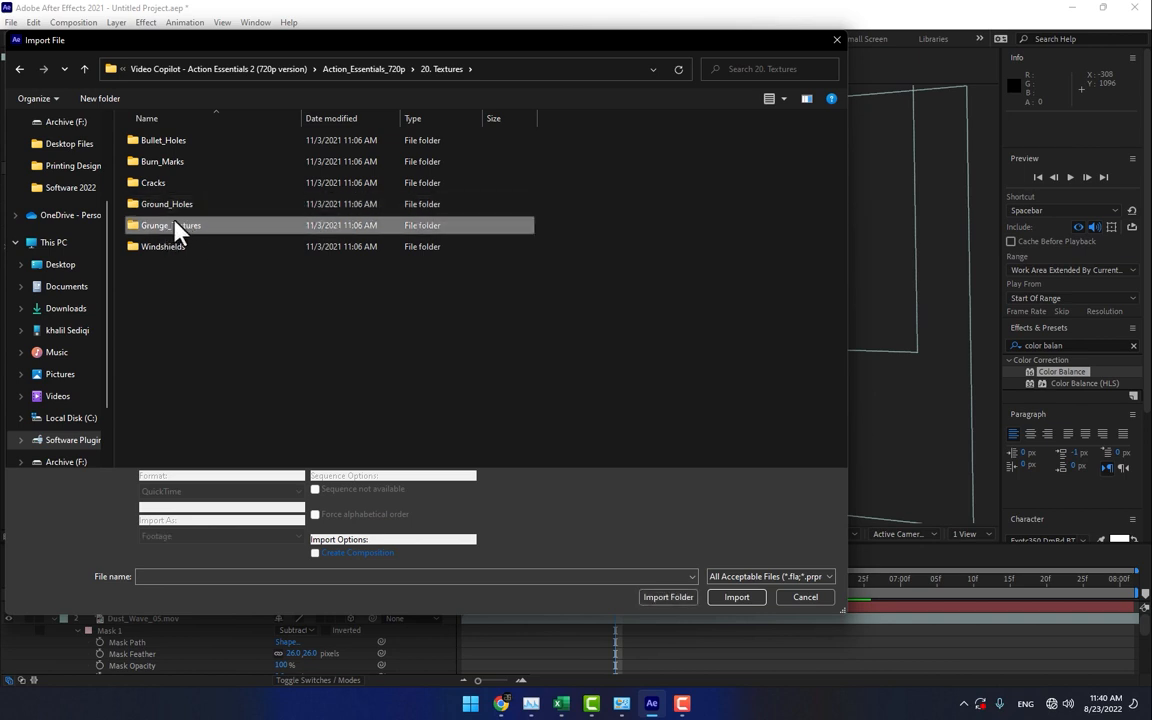
double_click(186, 230)
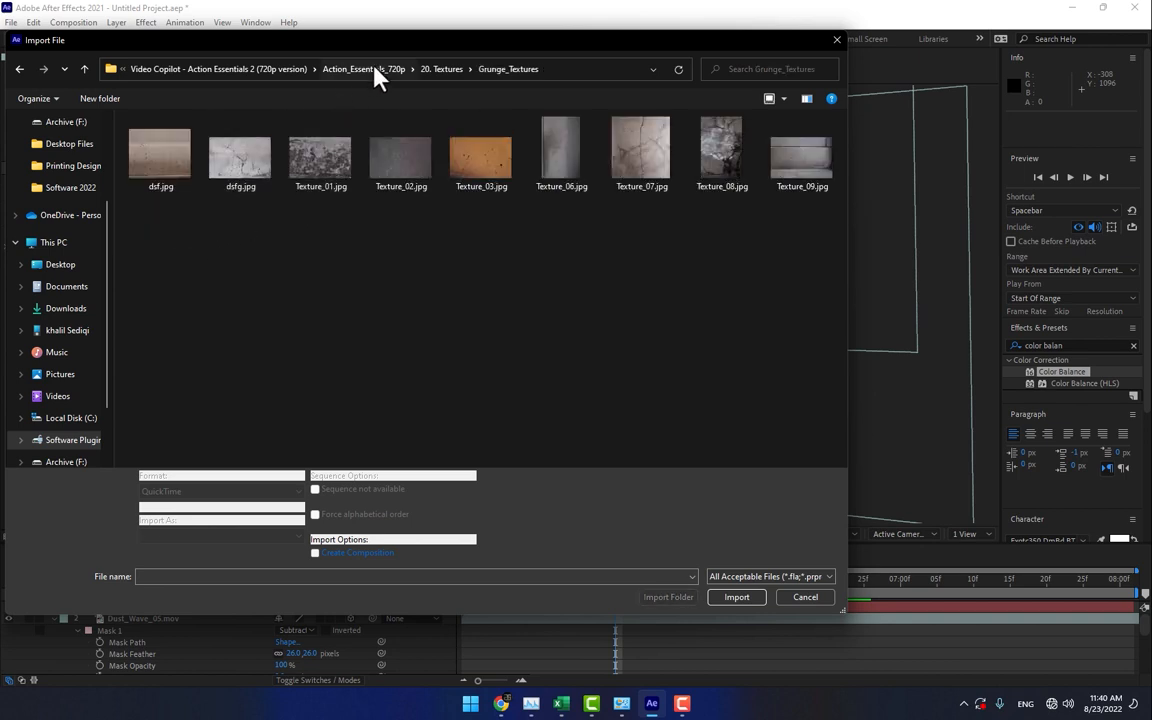
click(446, 72)
double_click(160, 180)
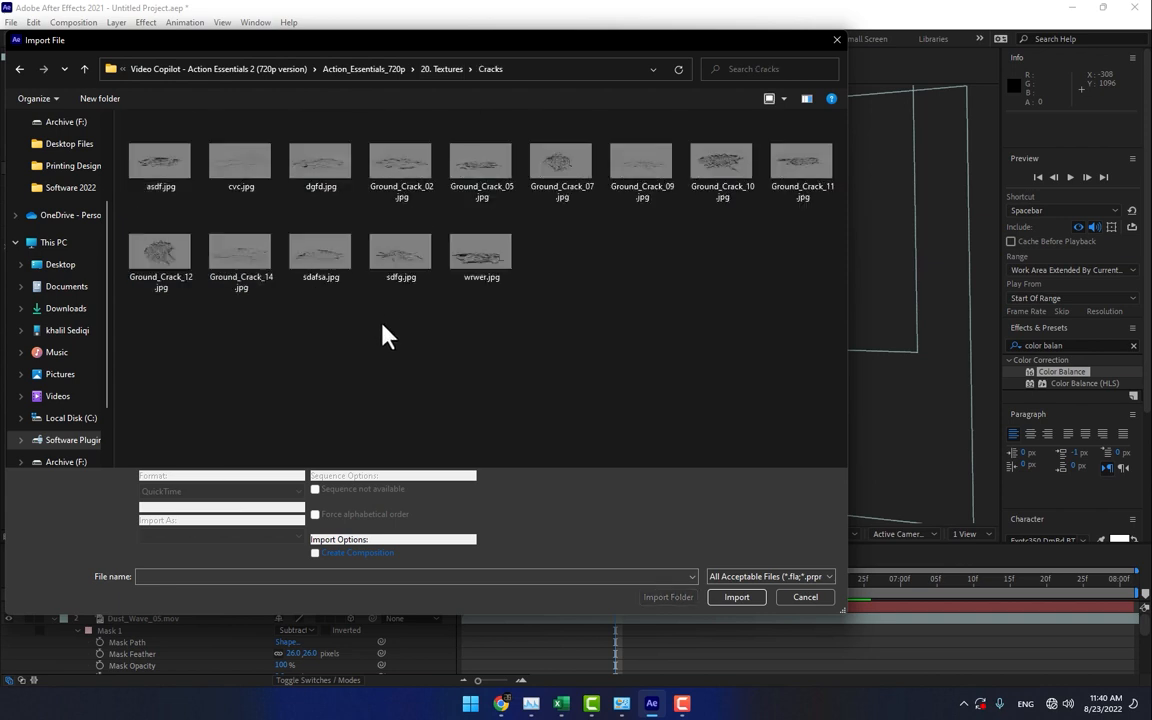
click(231, 253)
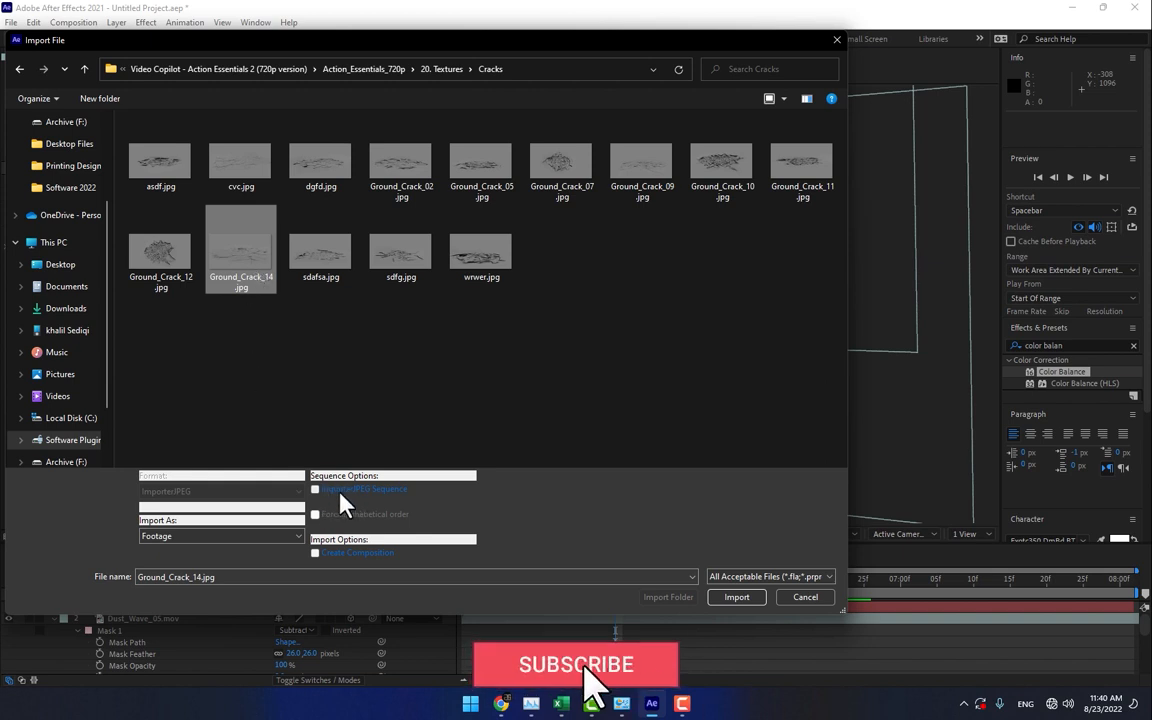
click(740, 598)
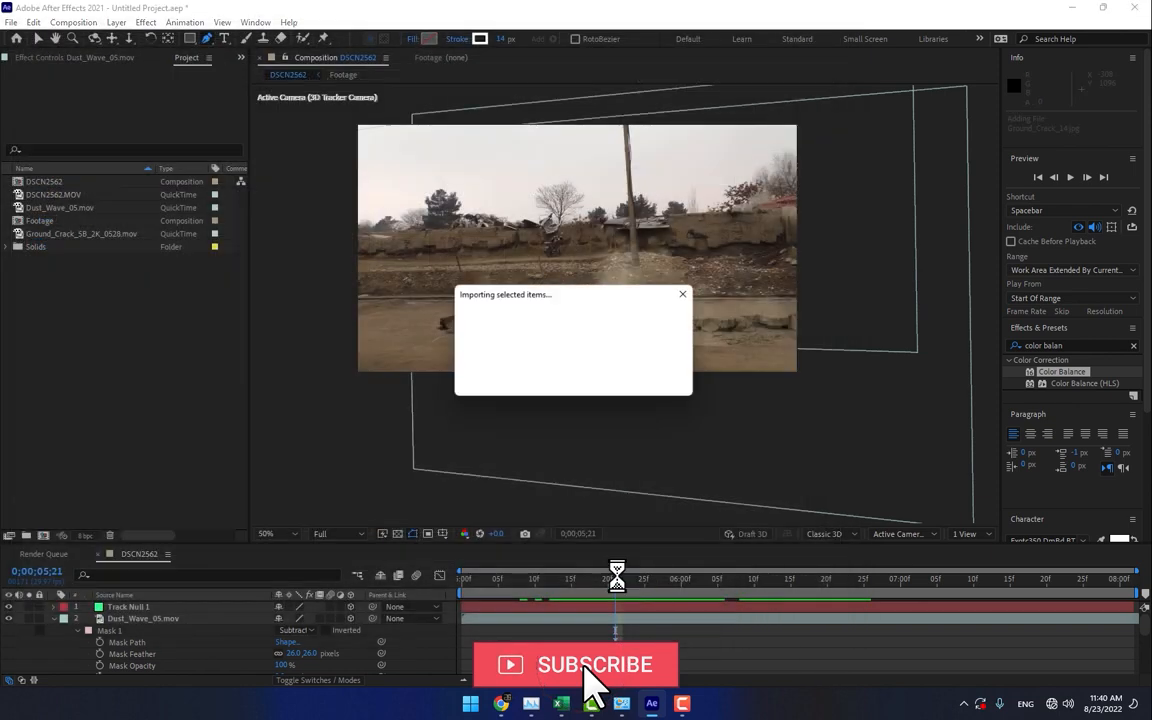
- Add Ground_Crack_14.jpg as the topmost layer of the composition, make it 3D and set its blending mode to Overlay
drag(100, 236, 597, 334)
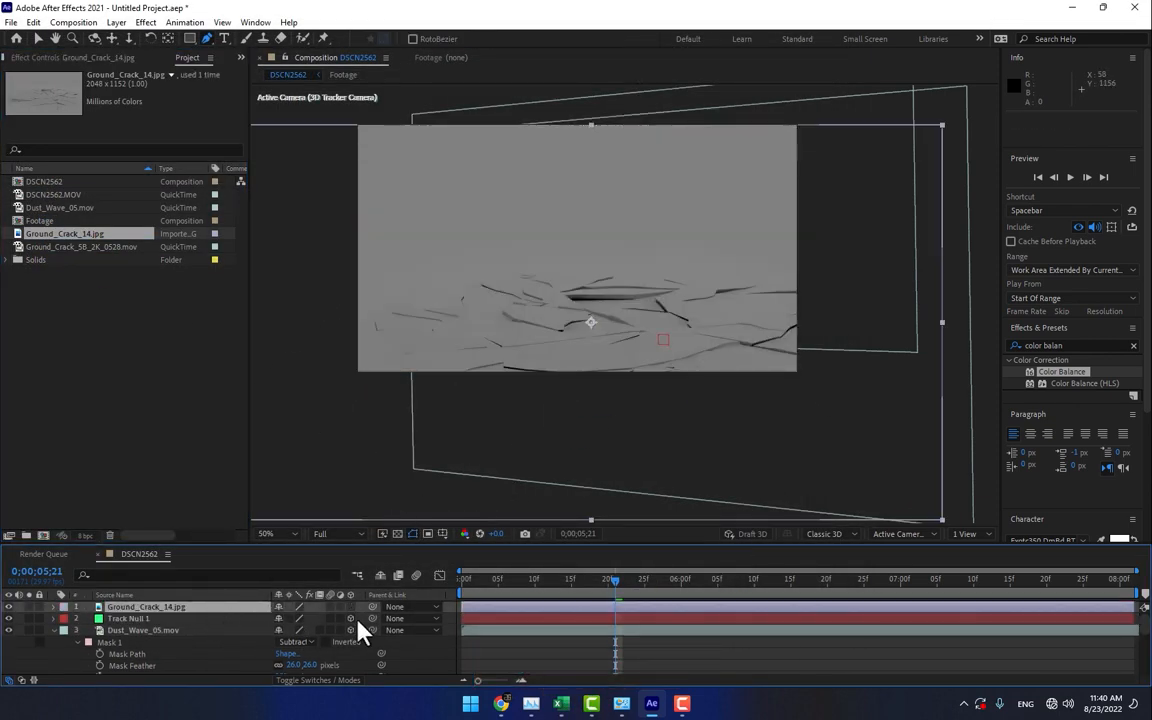
click(350, 607)
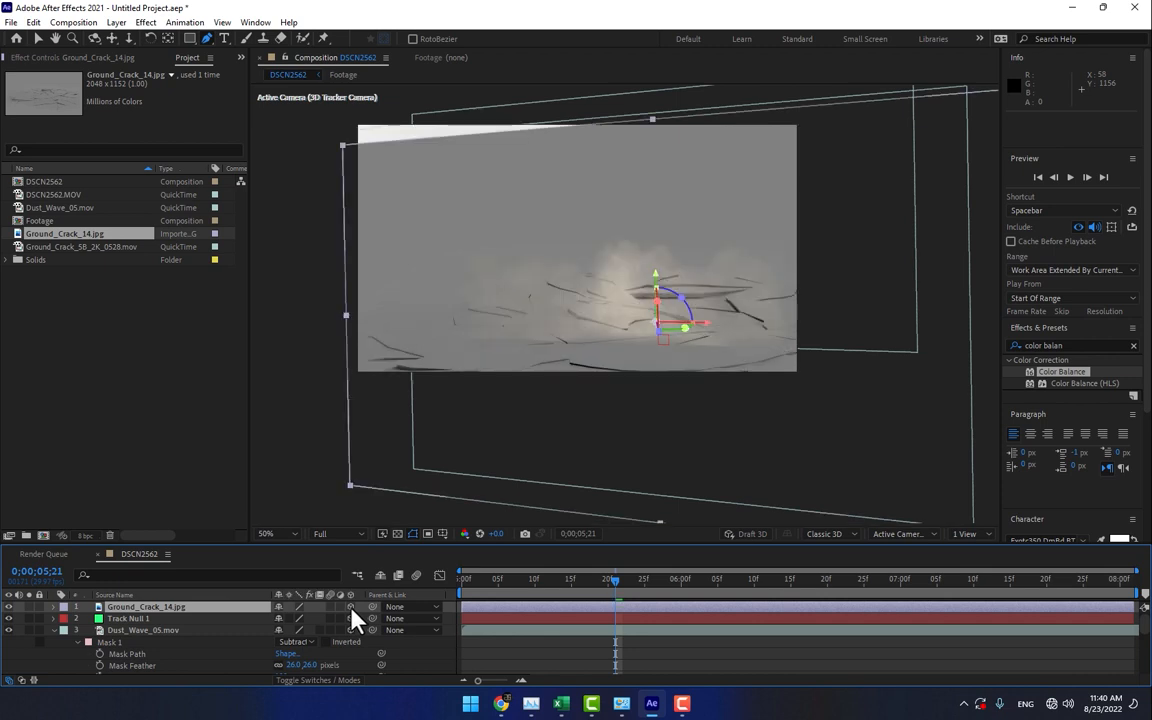
key(F4)
click(305, 609)
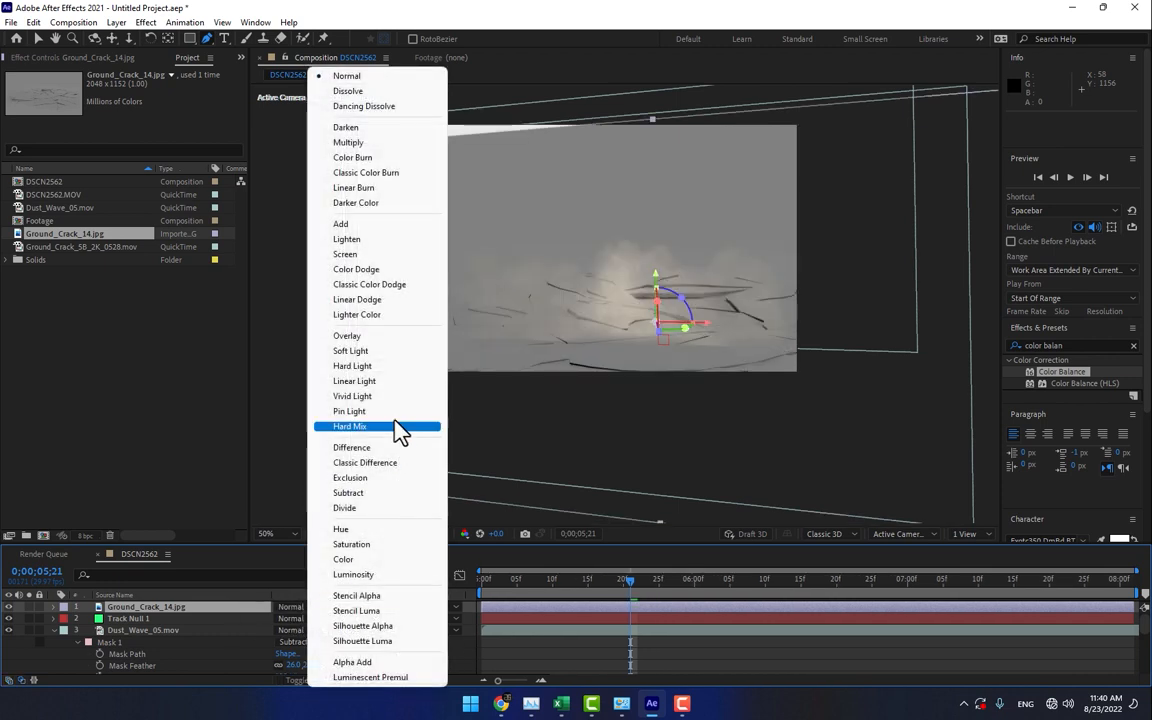
click(384, 339)
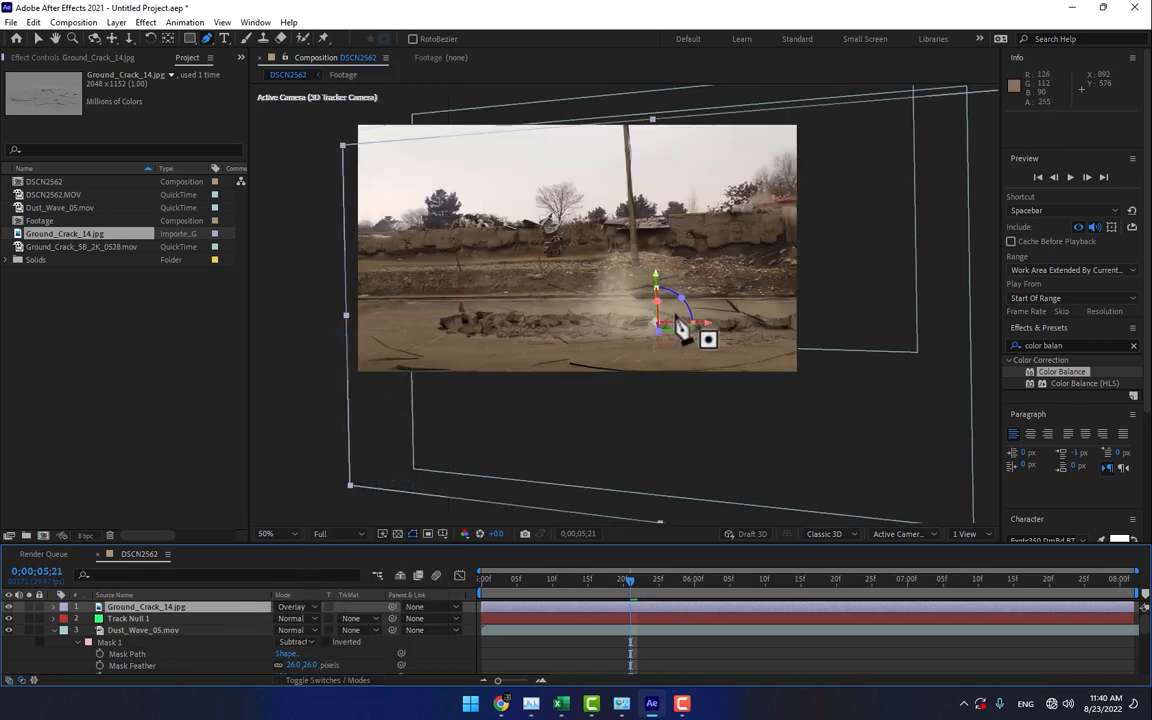
- Scale the Ground_Crack_14.jpg layer to 64% and move it over the ground crack, to about position 523, 567
key(v)
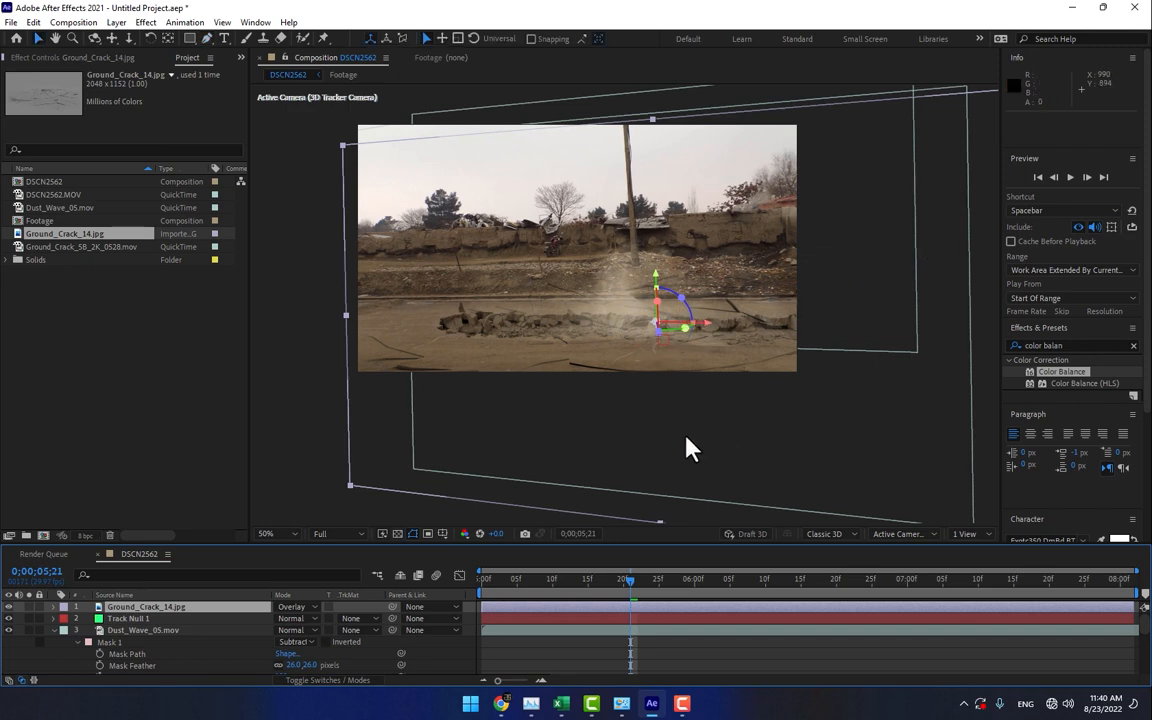
key(s)
drag(330, 618, 322, 618)
drag(594, 391, 541, 394)
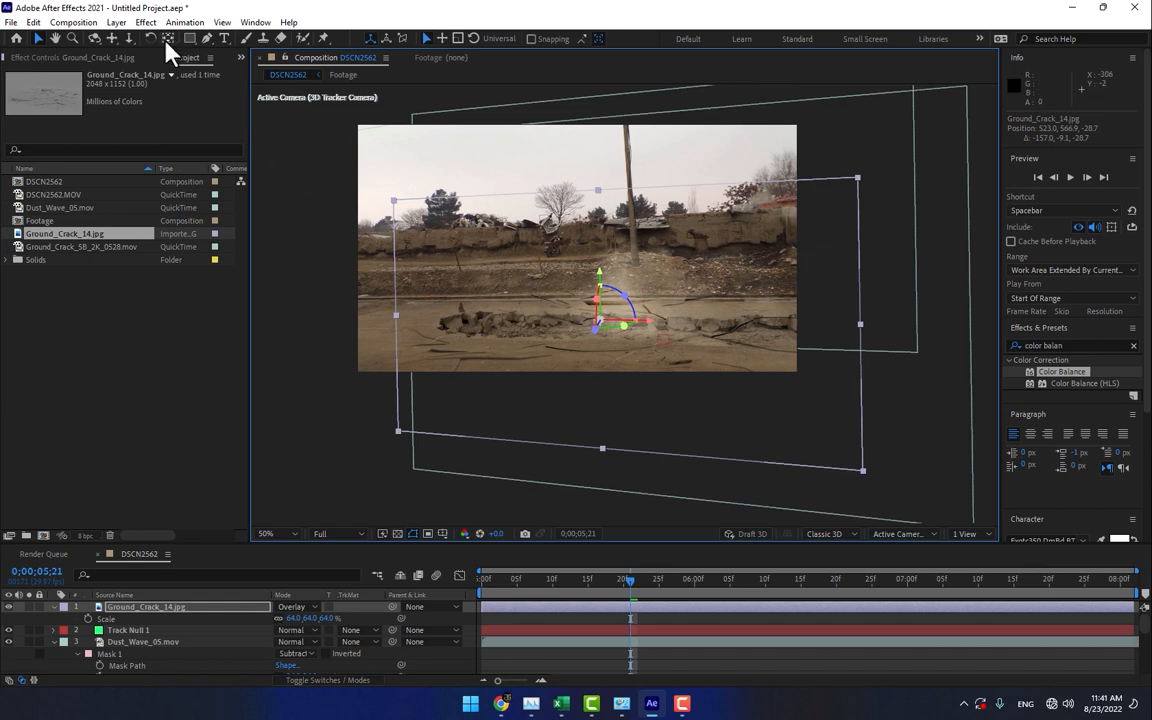
- Draw a long, flat elliptical mask on the Ground_Crack_14.jpg layer along the road crack
click(191, 39)
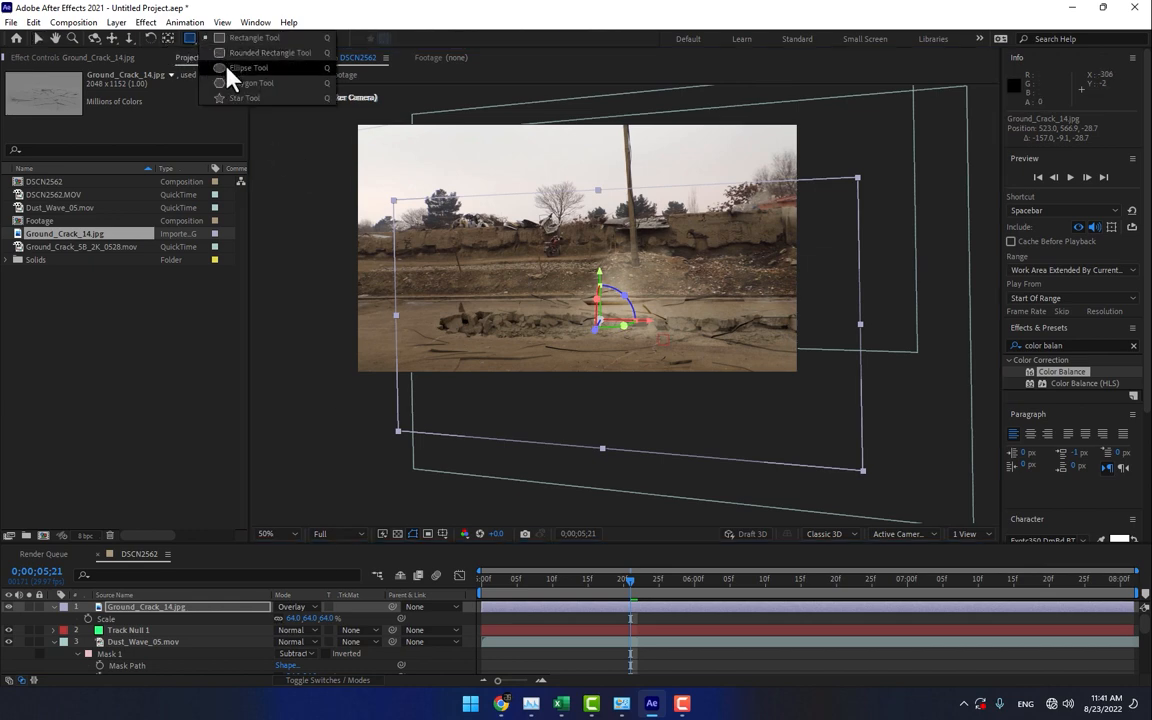
click(228, 68)
drag(505, 318, 778, 331)
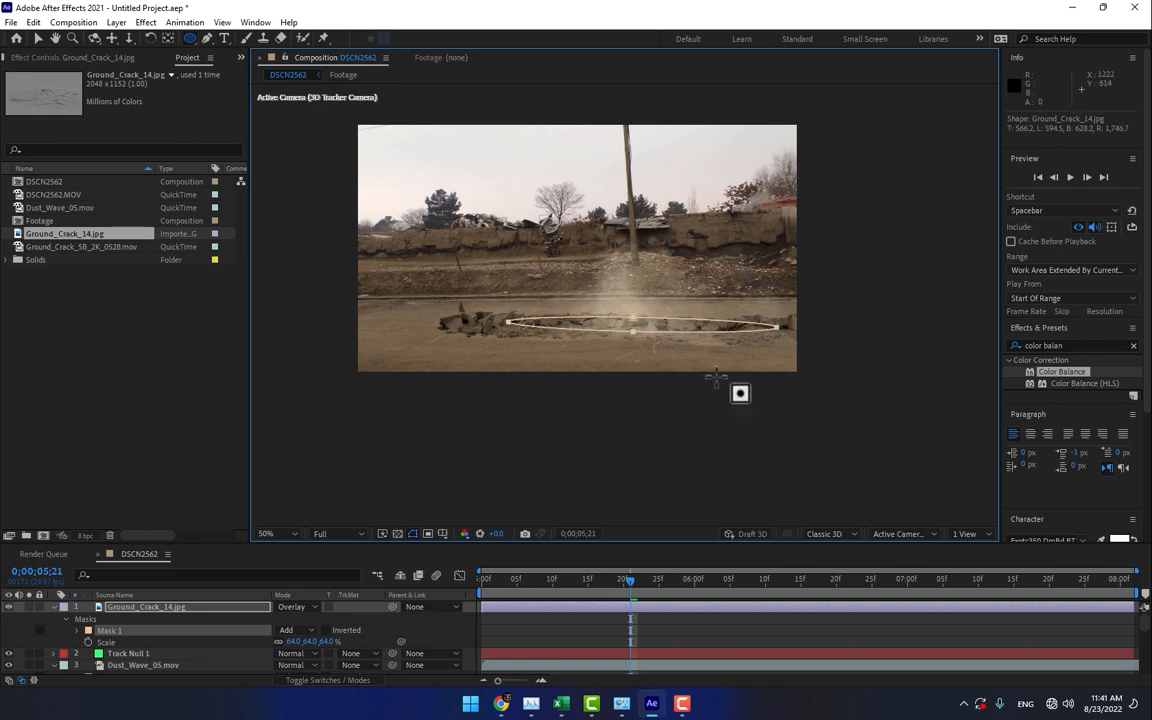
- Keyframe the Mask Expansion of the Ground_Crack_14.jpg layer at -79 pixels at 0;00;05;08
click(216, 607)
key(m)
key(m)
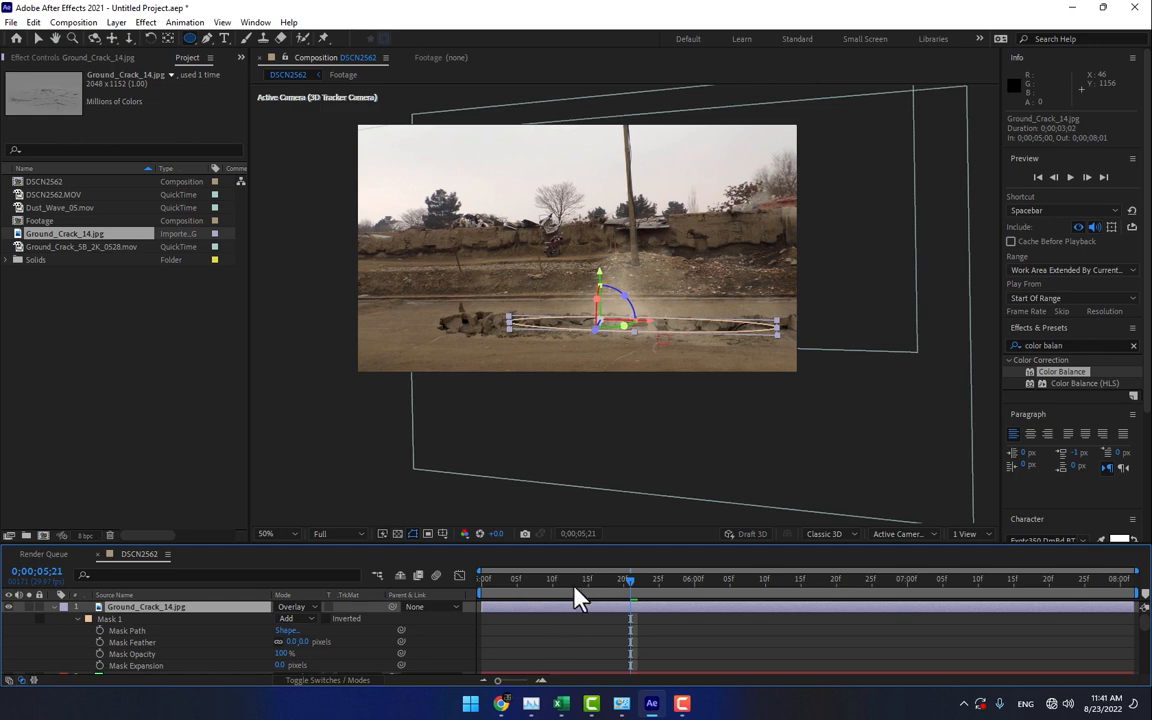
drag(578, 597, 538, 606)
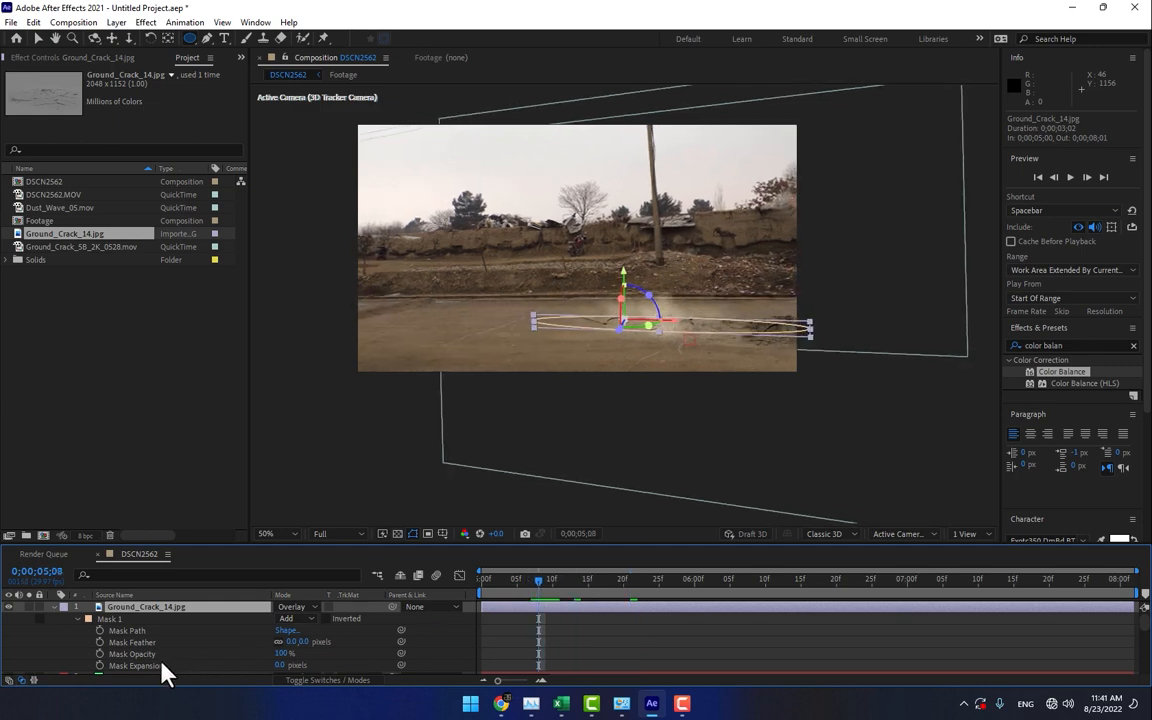
drag(278, 663, 120, 676)
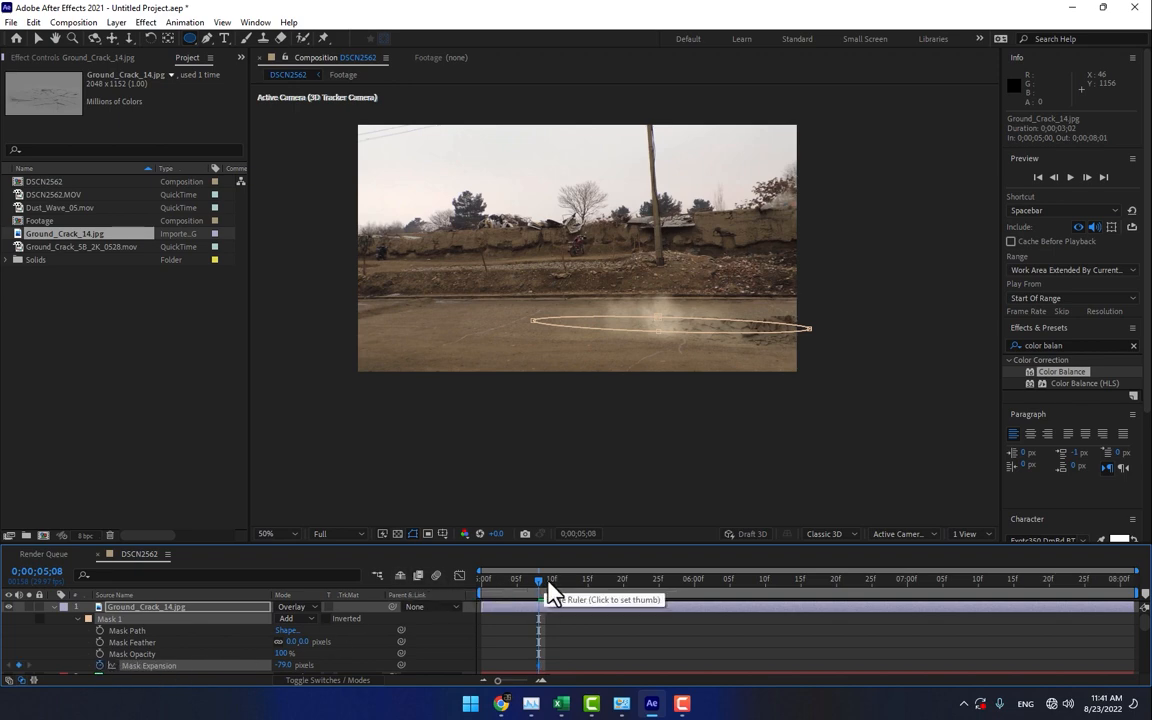
- Keyframe the crack texture's Mask Expansion at 691 pixels at 0;00;05;29, and scrub through the reveal to check it
drag(546, 582, 686, 617)
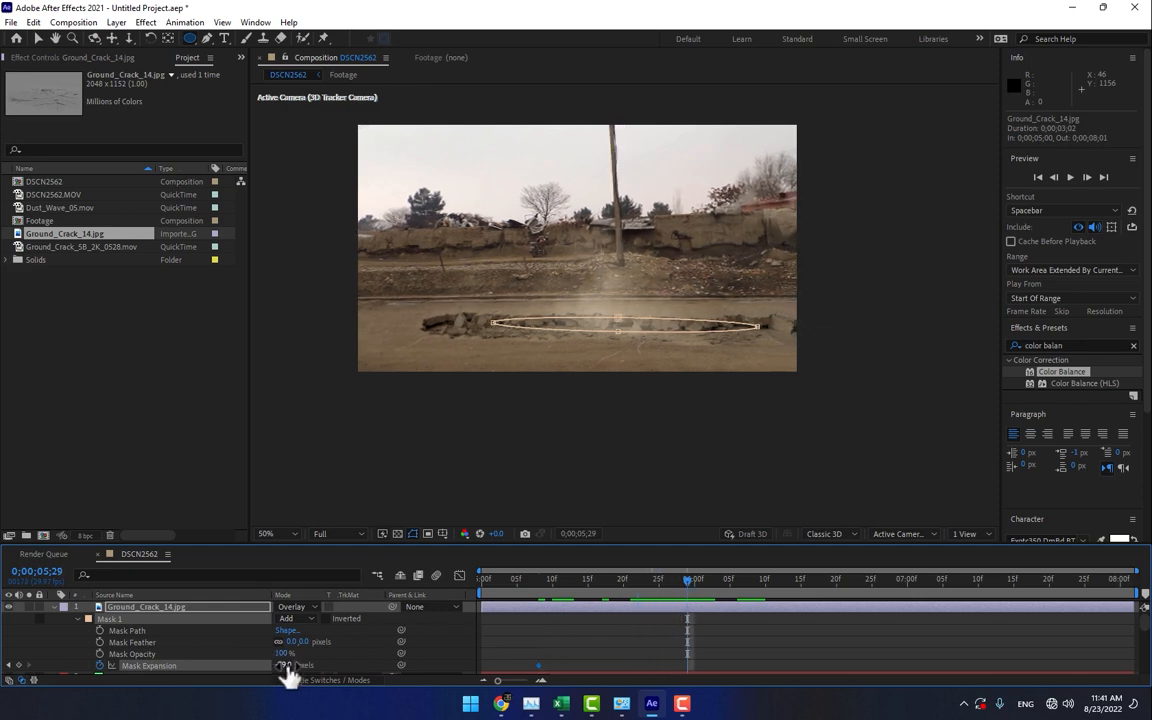
drag(285, 665, 465, 651)
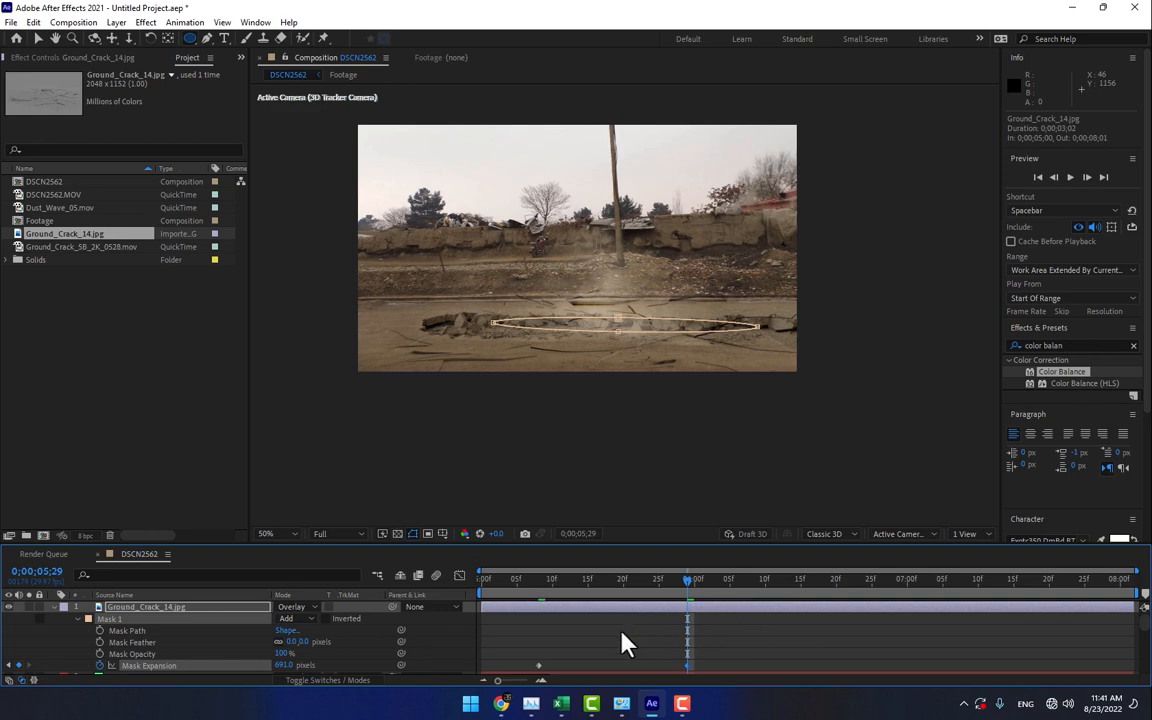
click(810, 651)
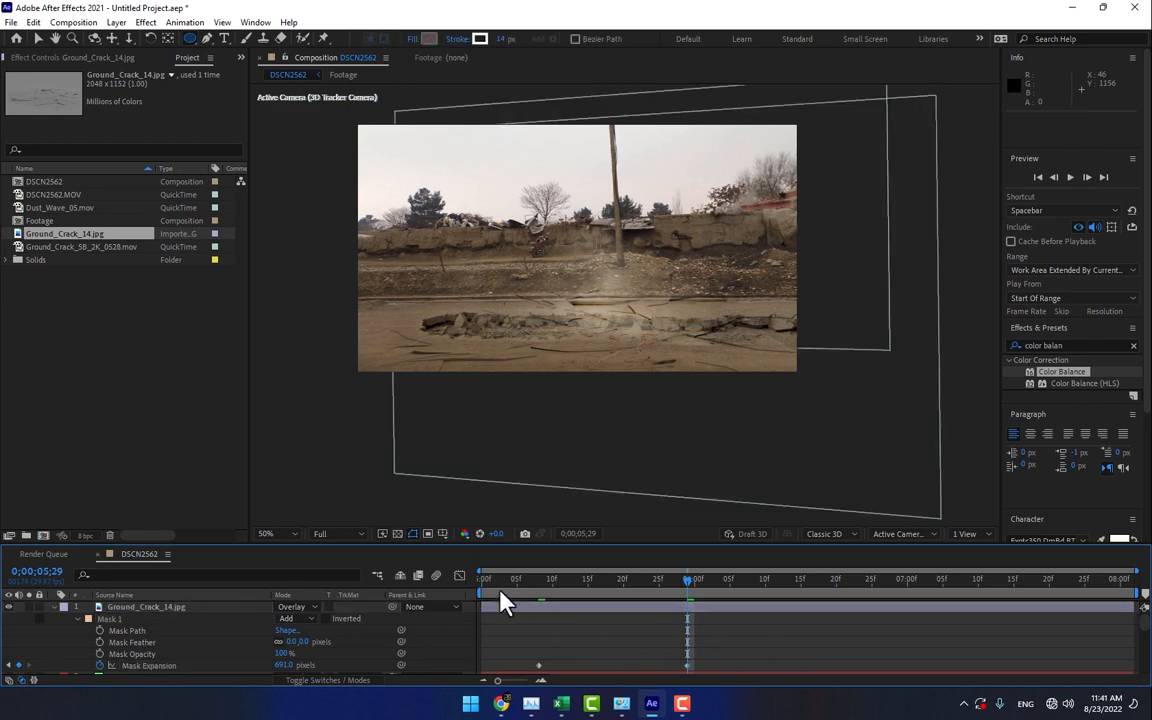
drag(501, 590, 737, 578)
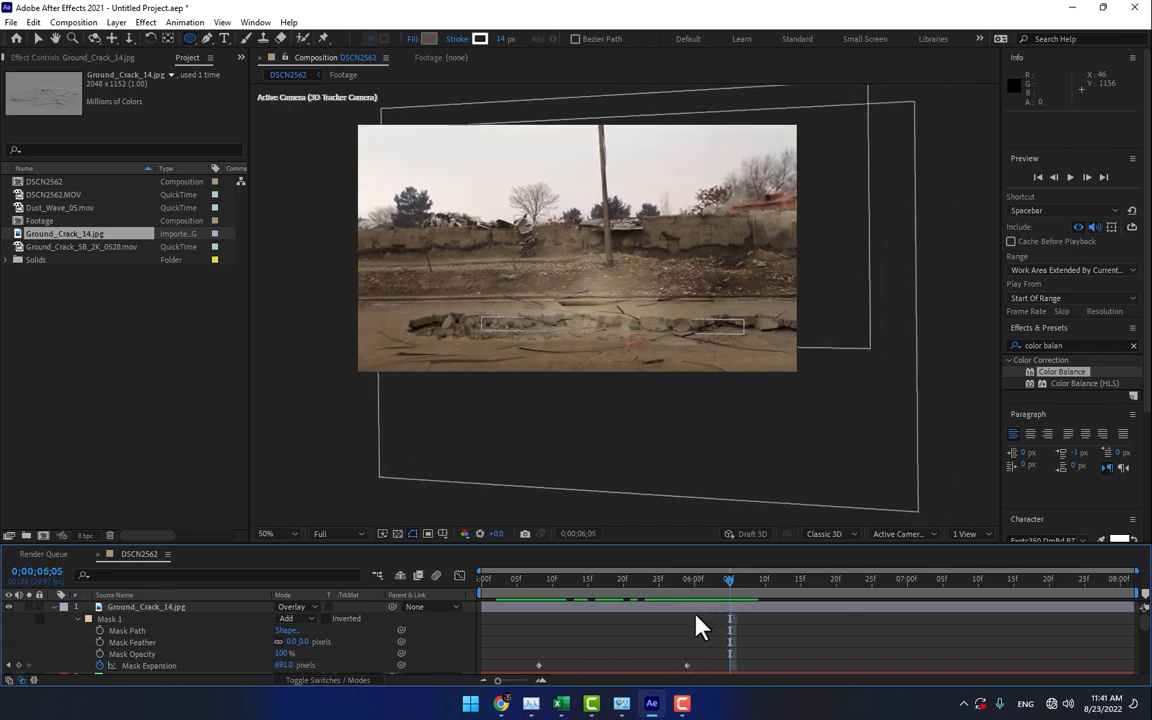
click(169, 616)
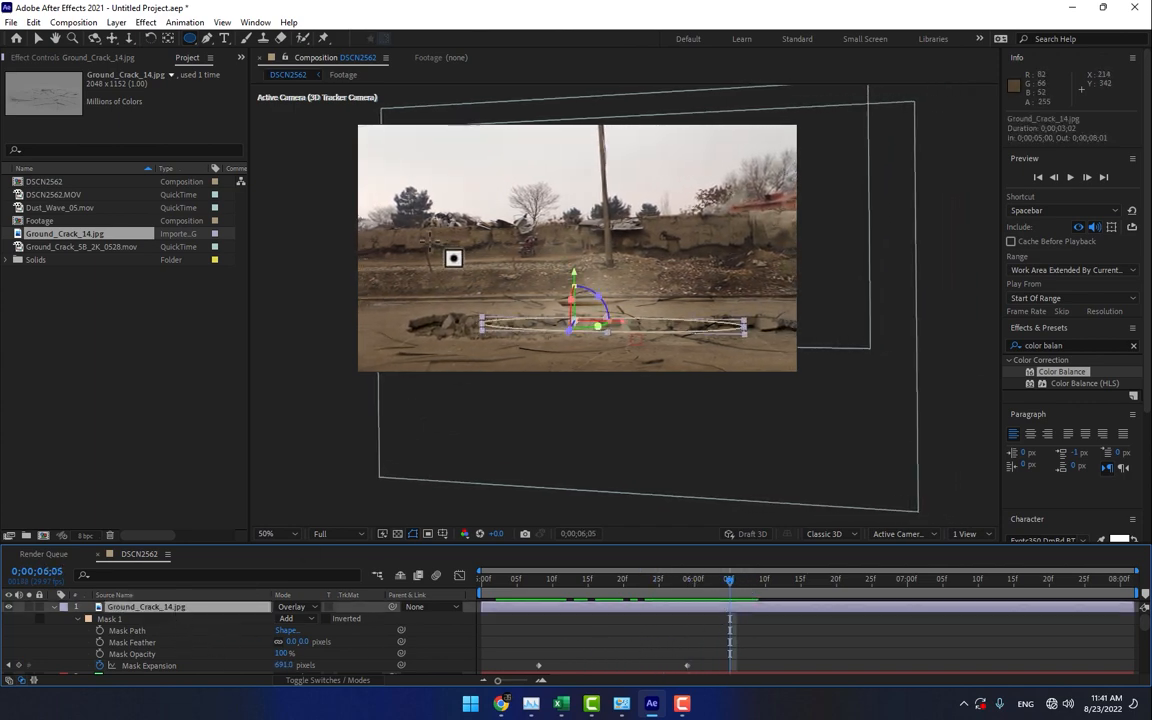
- Draw a closed Pen mask on the Ground_Crack_14.jpg layer around the dirt bank and lower wall, down to the road's far edge
click(207, 38)
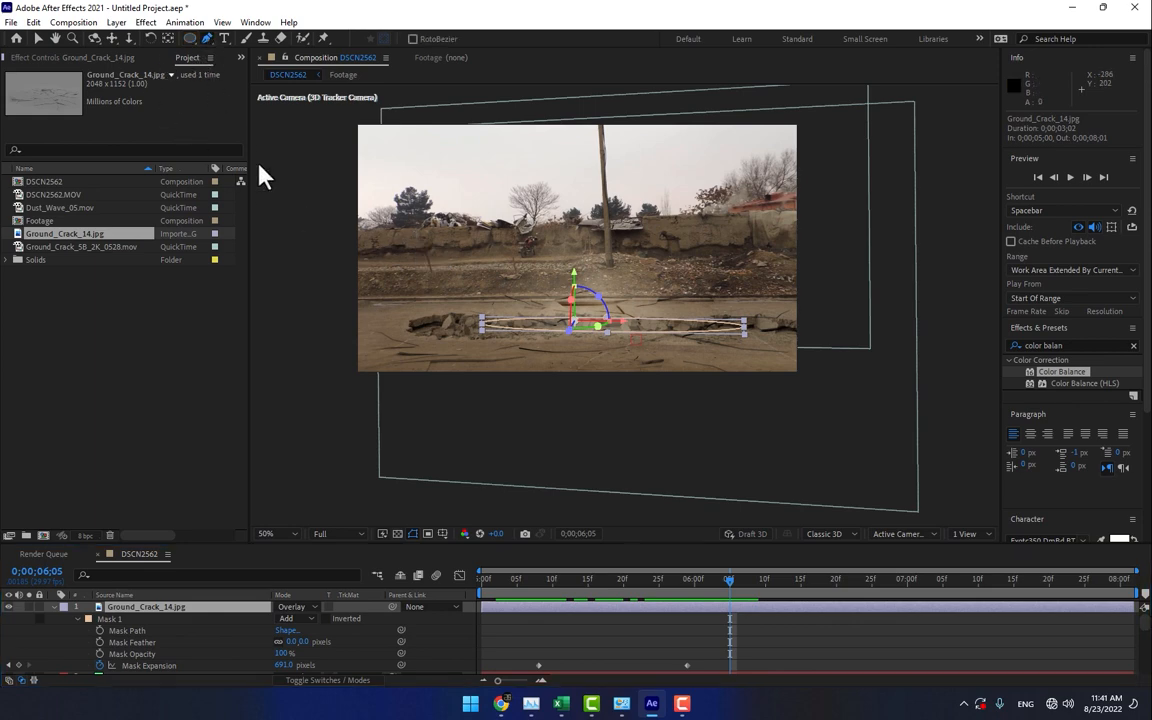
click(384, 232)
click(797, 227)
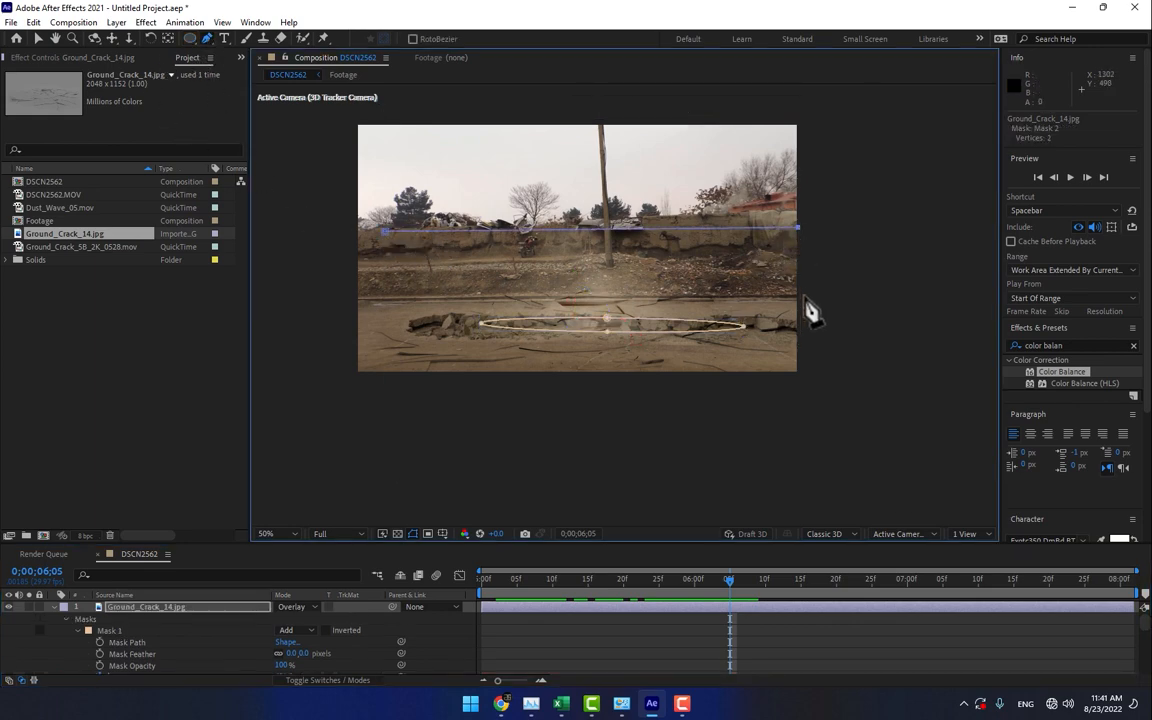
click(792, 299)
click(485, 301)
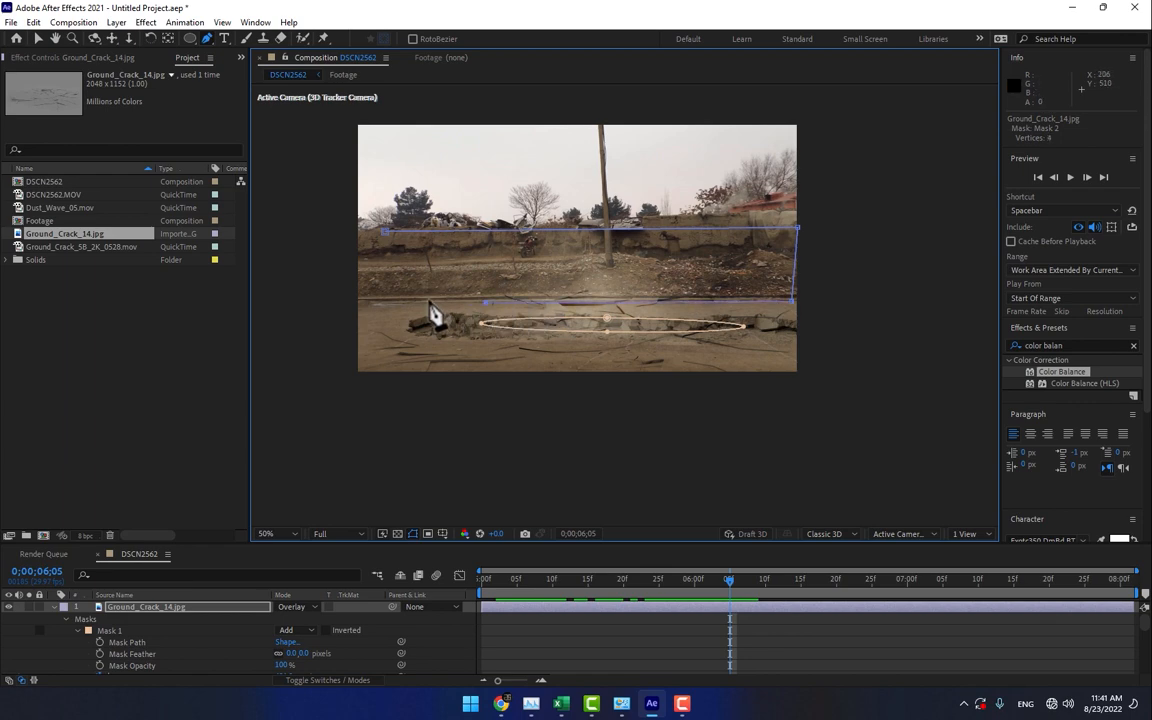
click(385, 233)
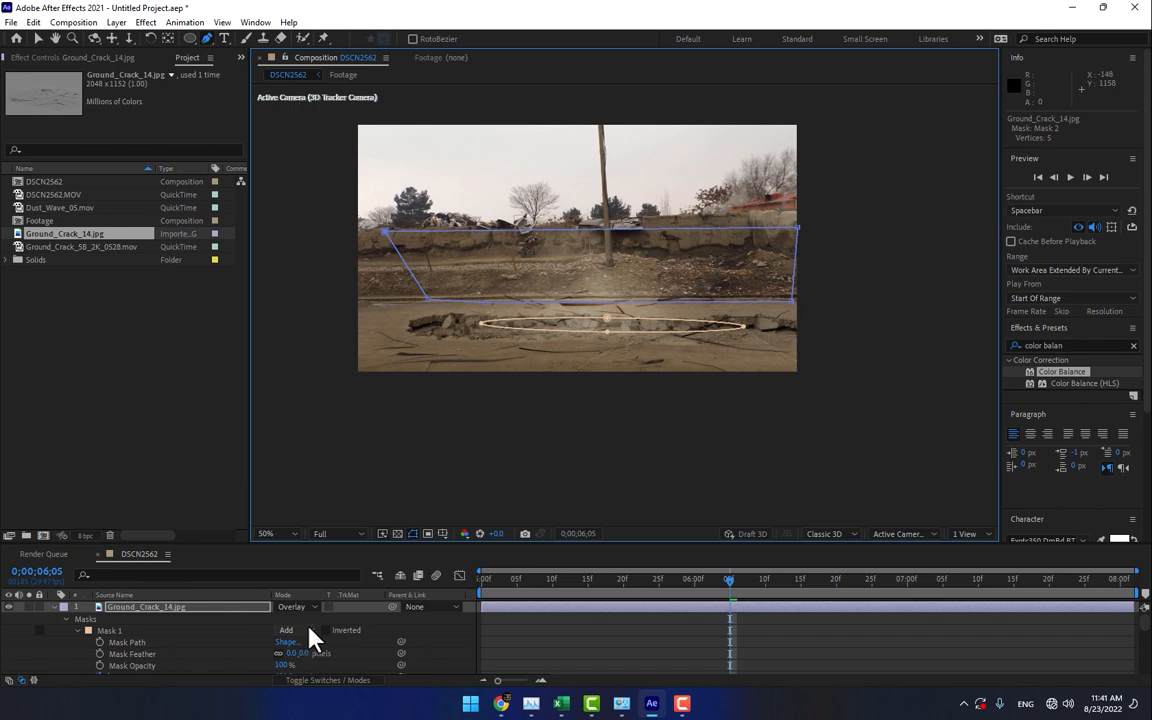
- Set Mask 2 of the Ground_Crack_14.jpg layer to Subtract, and deselect the layer
key(m)
key(m)
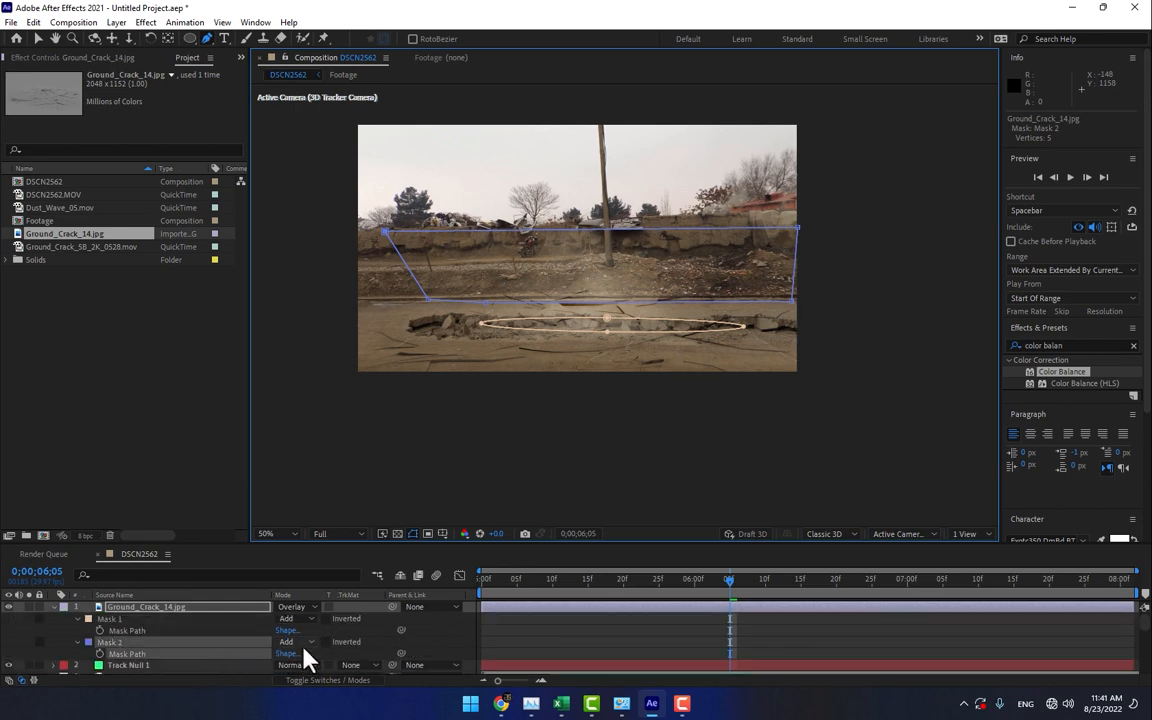
click(305, 643)
click(315, 573)
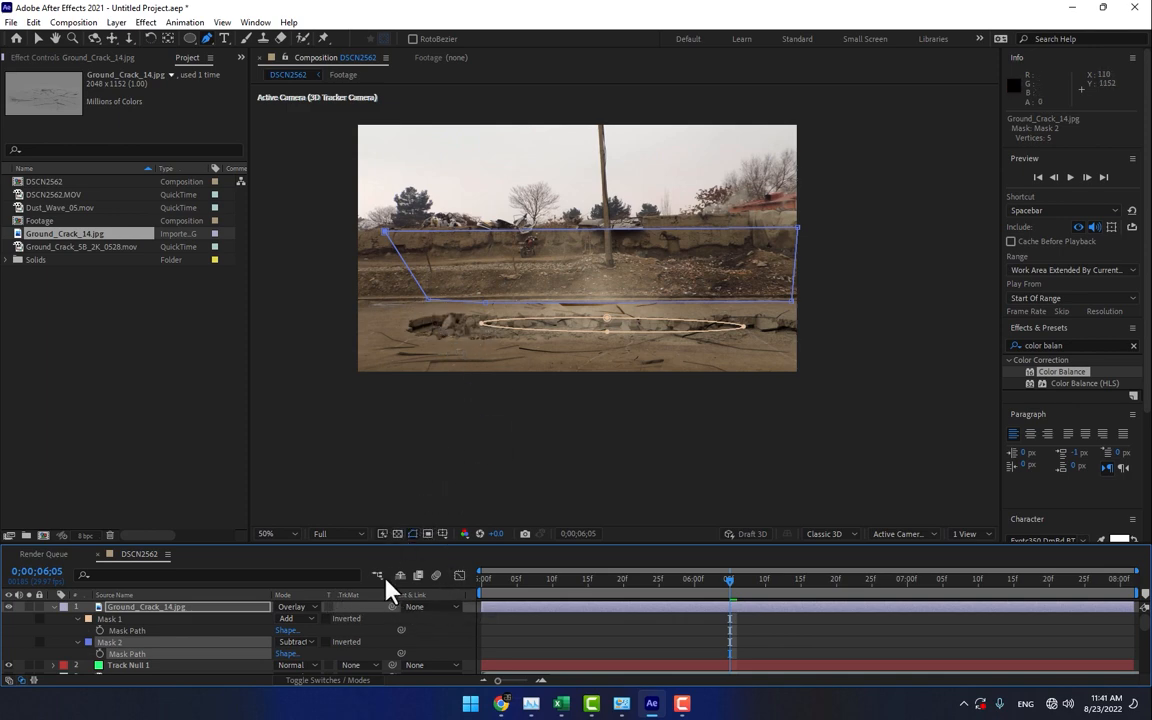
click(472, 636)
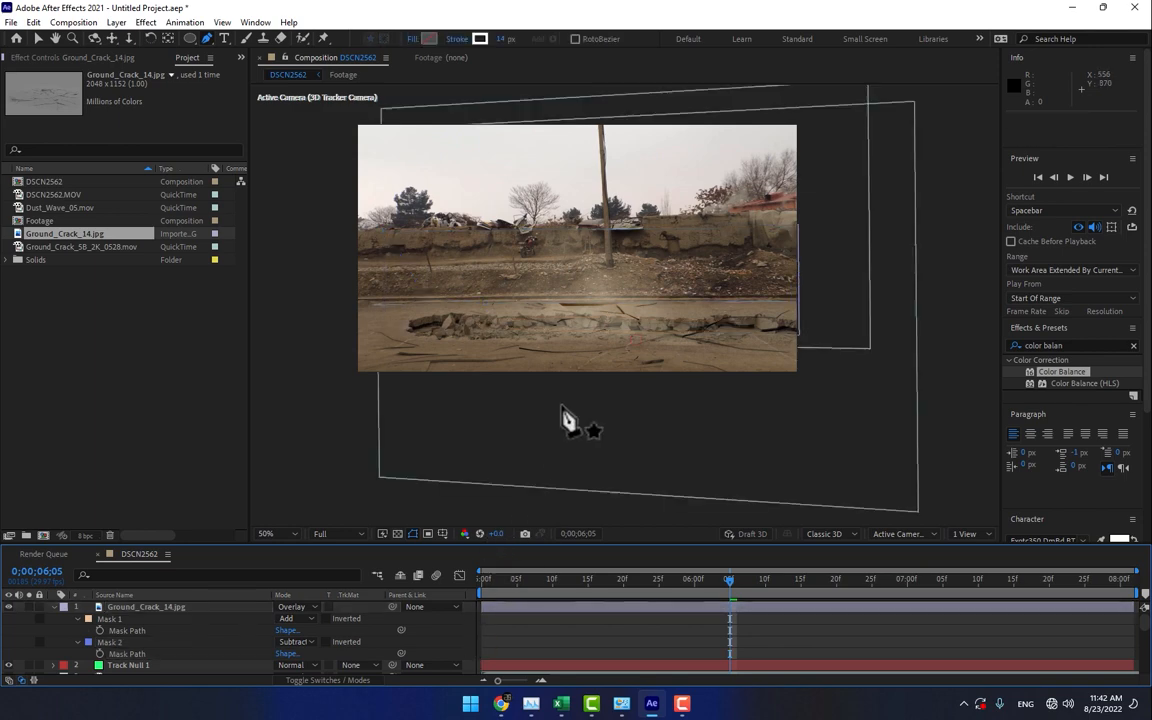
click(793, 323)
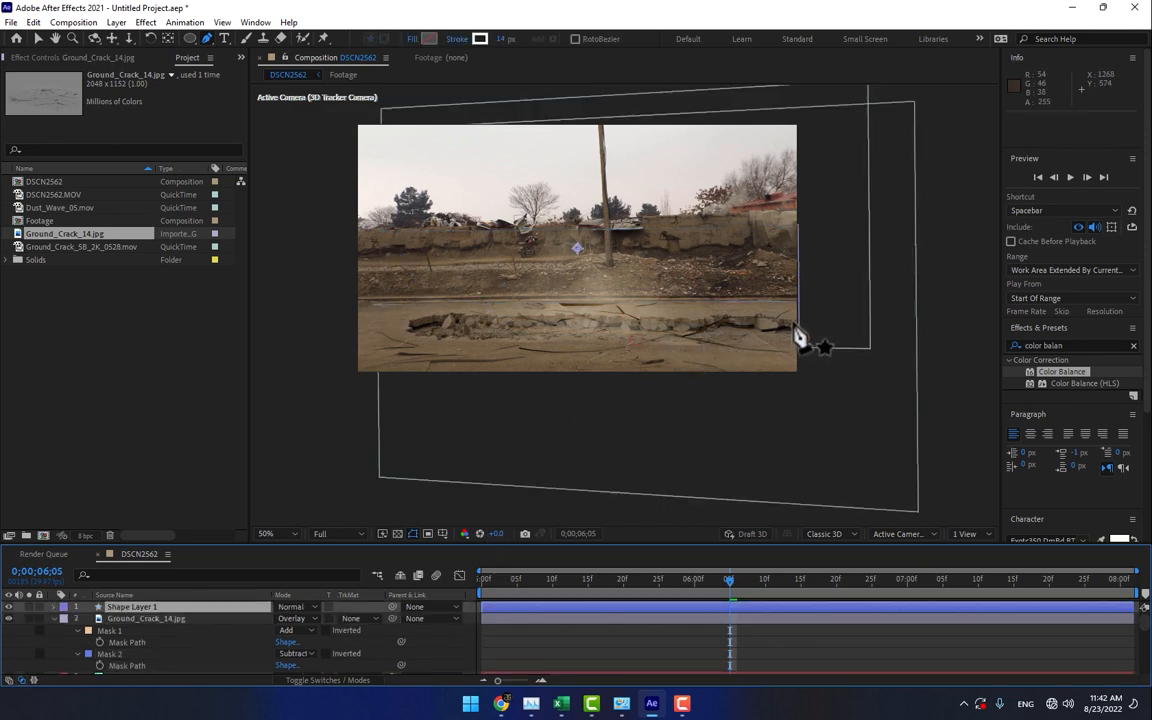
click(161, 609)
key(Delete)
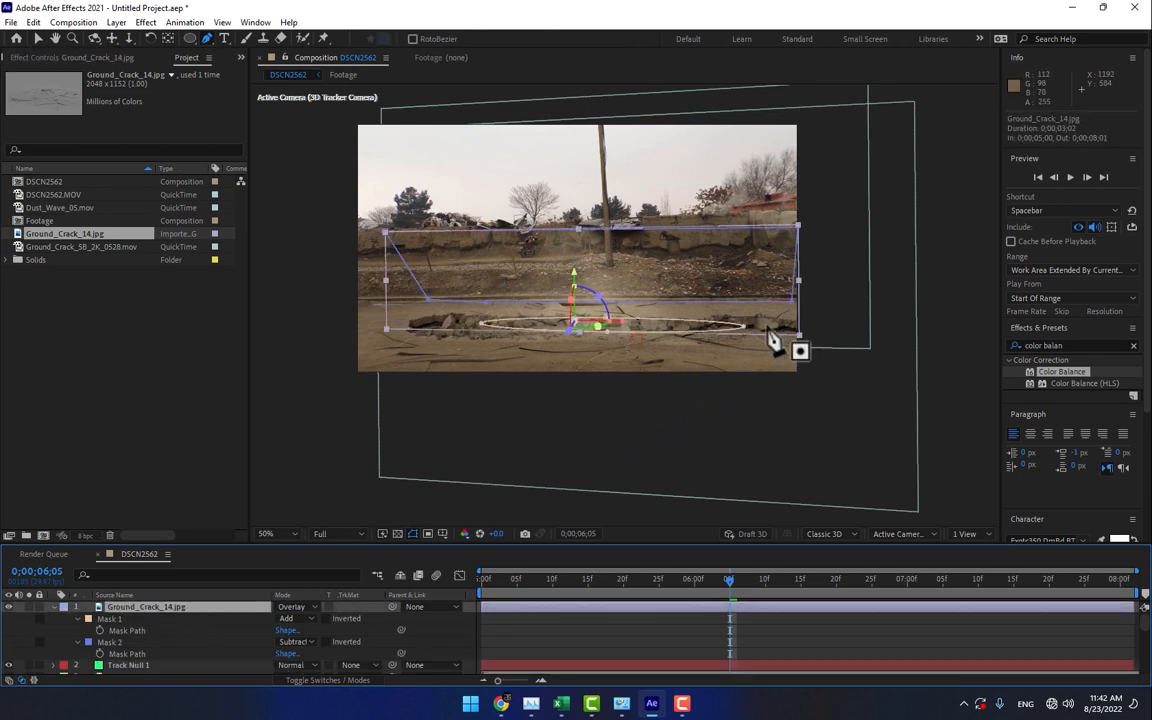
- Trace a closed Pen mask on the Ground_Crack_14.jpg layer around the broken rubble of the road crack
key(period)
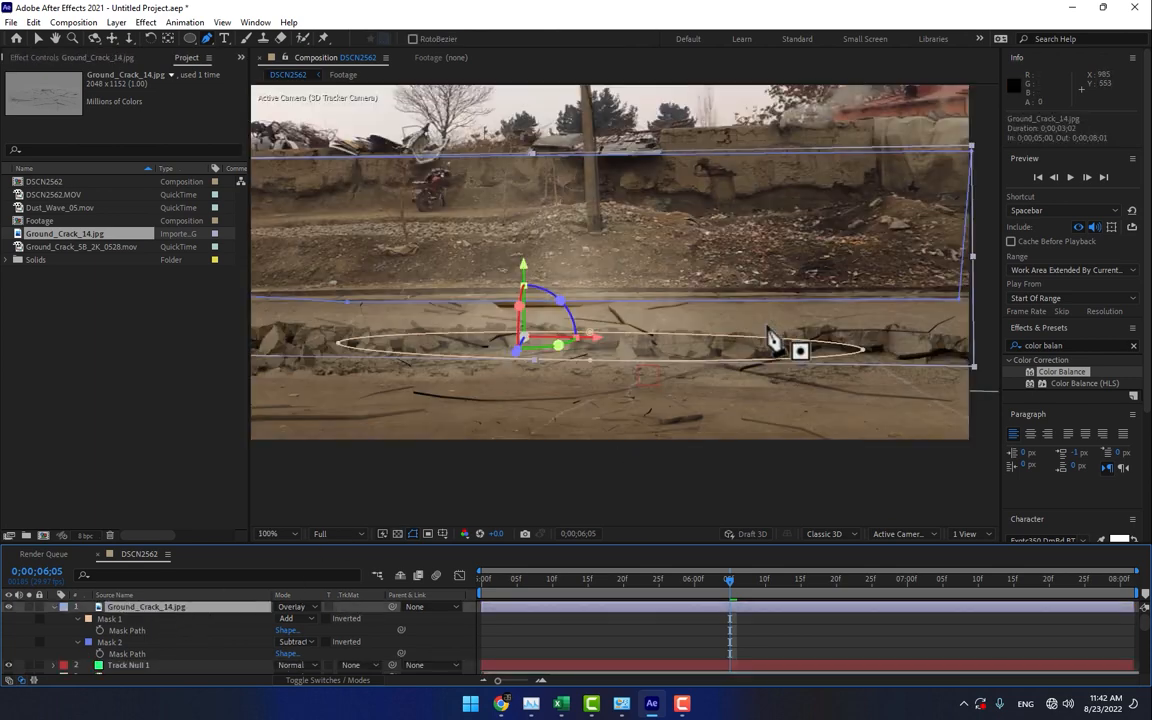
click(960, 342)
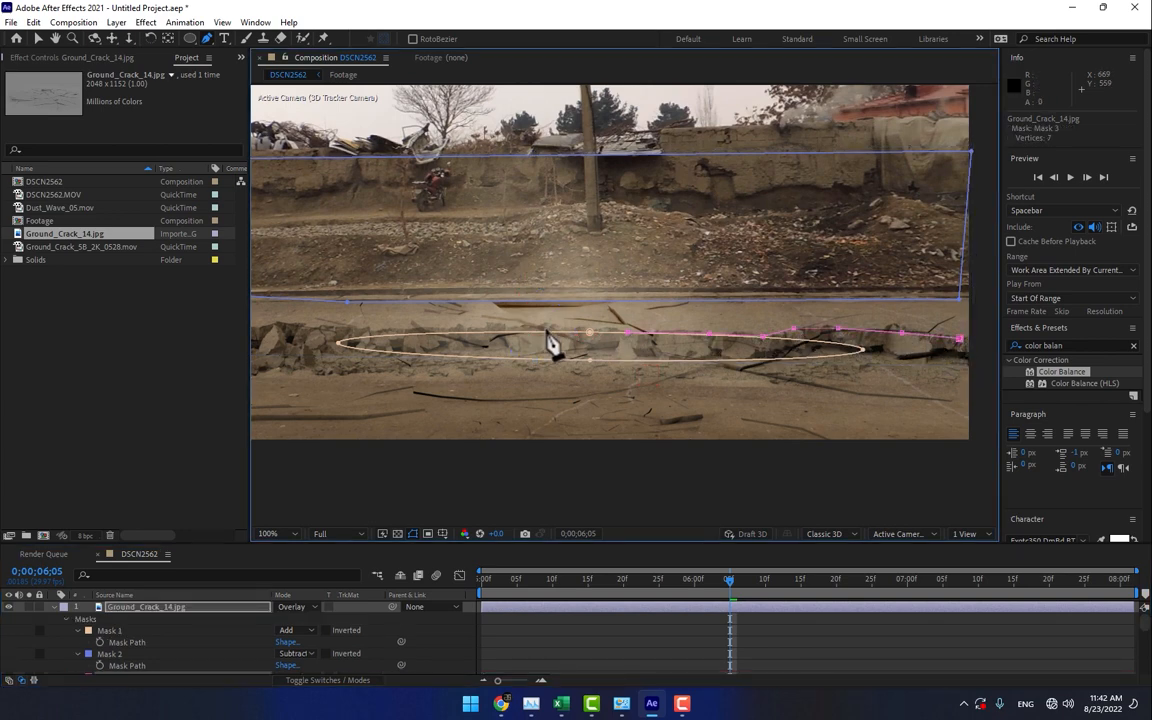
drag(349, 343, 443, 340)
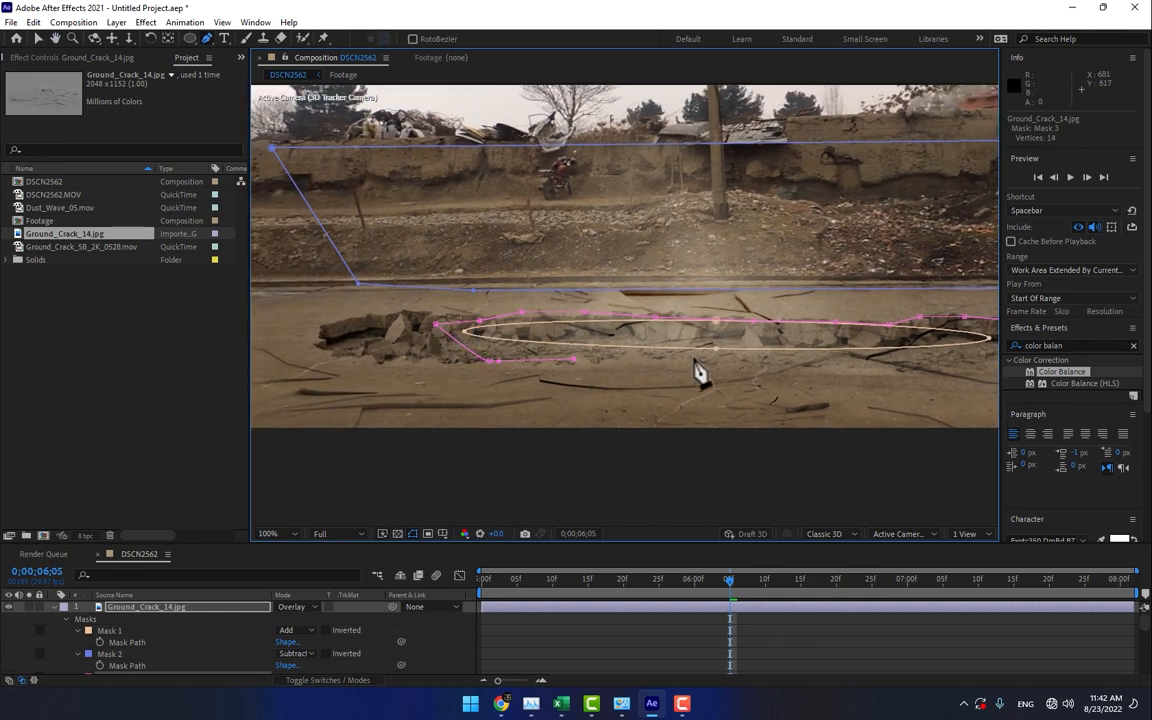
drag(845, 383, 810, 368)
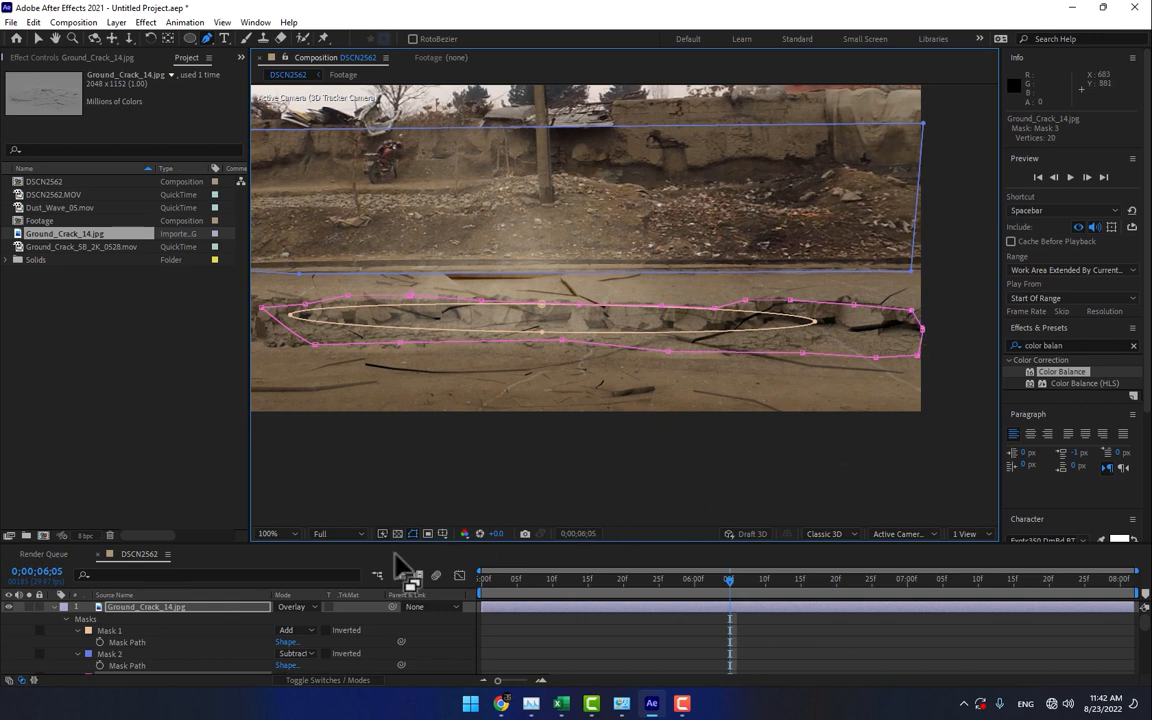
- Set Mask 3 of the Ground_Crack_14.jpg layer, around the road crack, to Subtract
scroll(291, 661, down, 2)
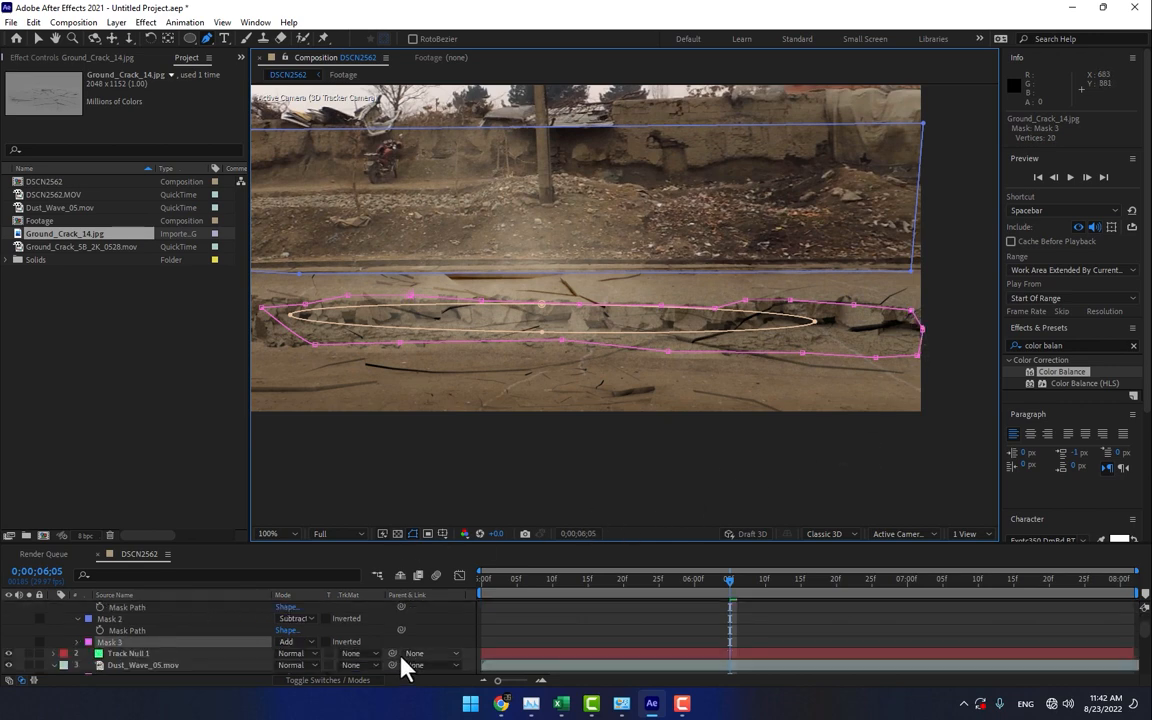
click(284, 641)
click(319, 572)
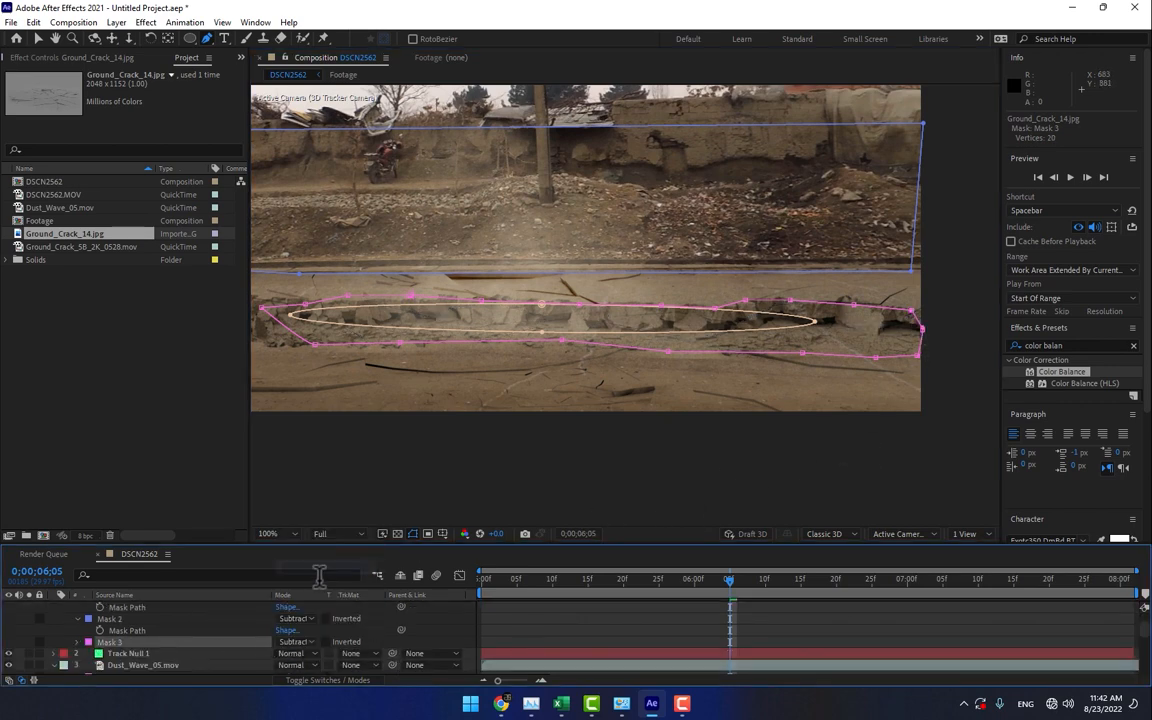
click(463, 627)
- Enlarge the composition view to fit and scrub through the crack reveal to check the subtracted areas
scroll(582, 448, down, 3)
scroll(582, 448, up, 2)
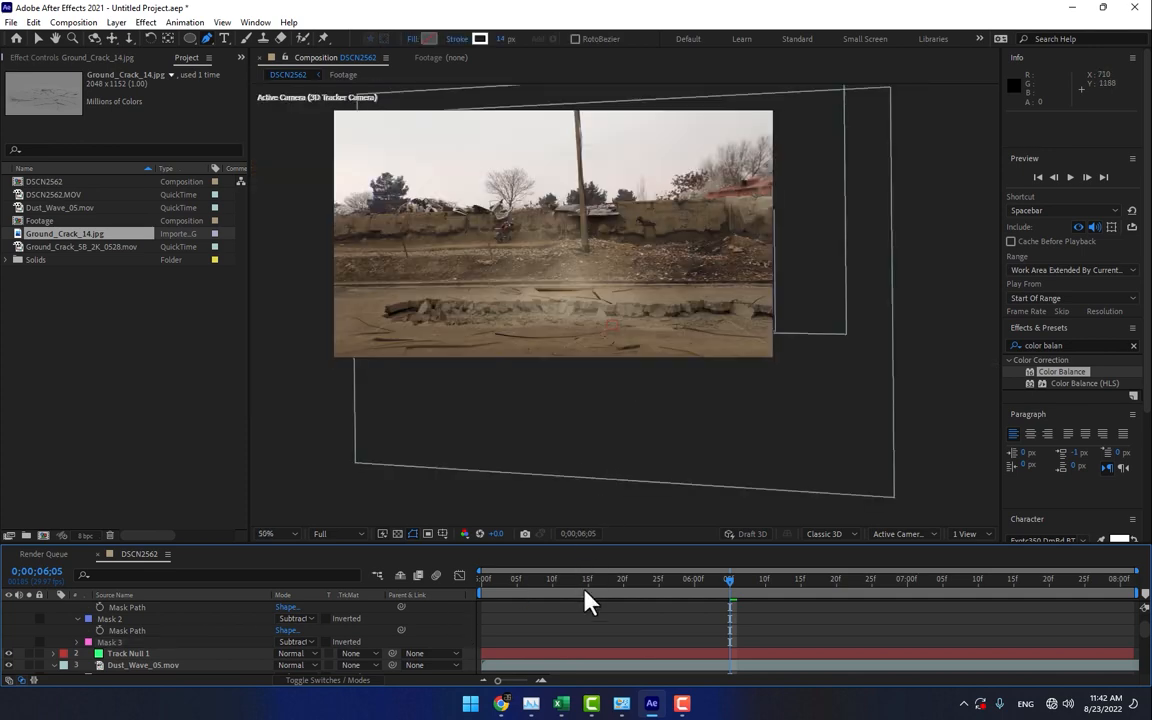
drag(498, 592, 838, 641)
click(277, 538)
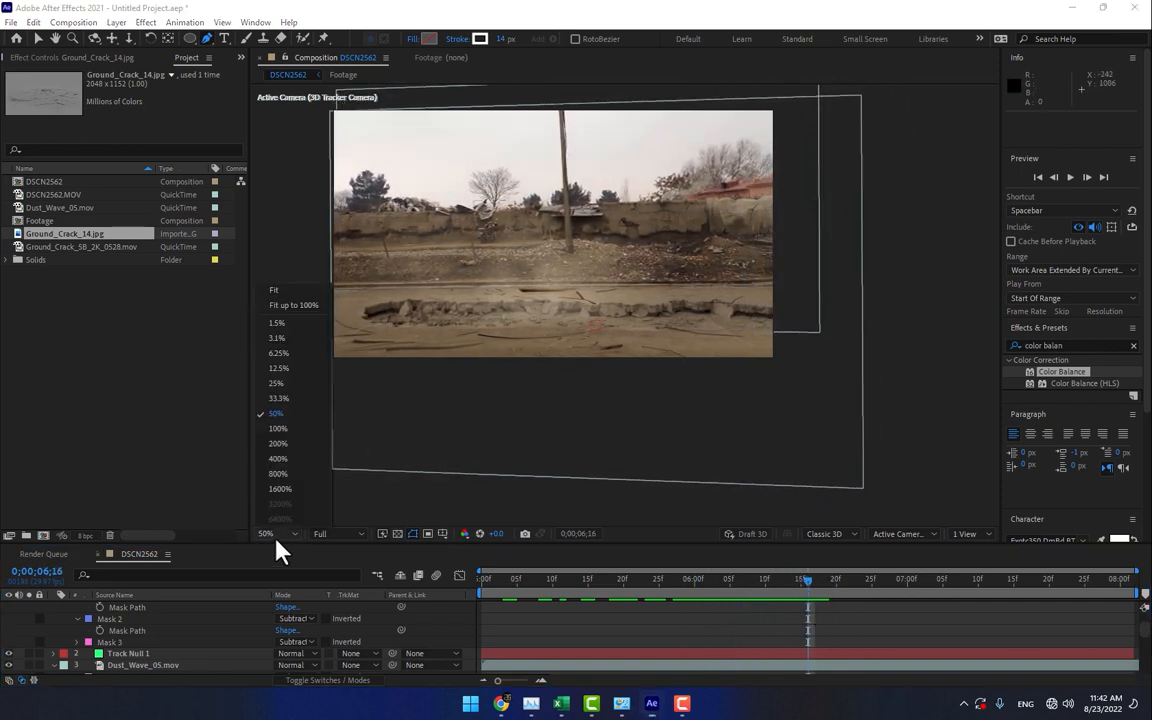
click(290, 305)
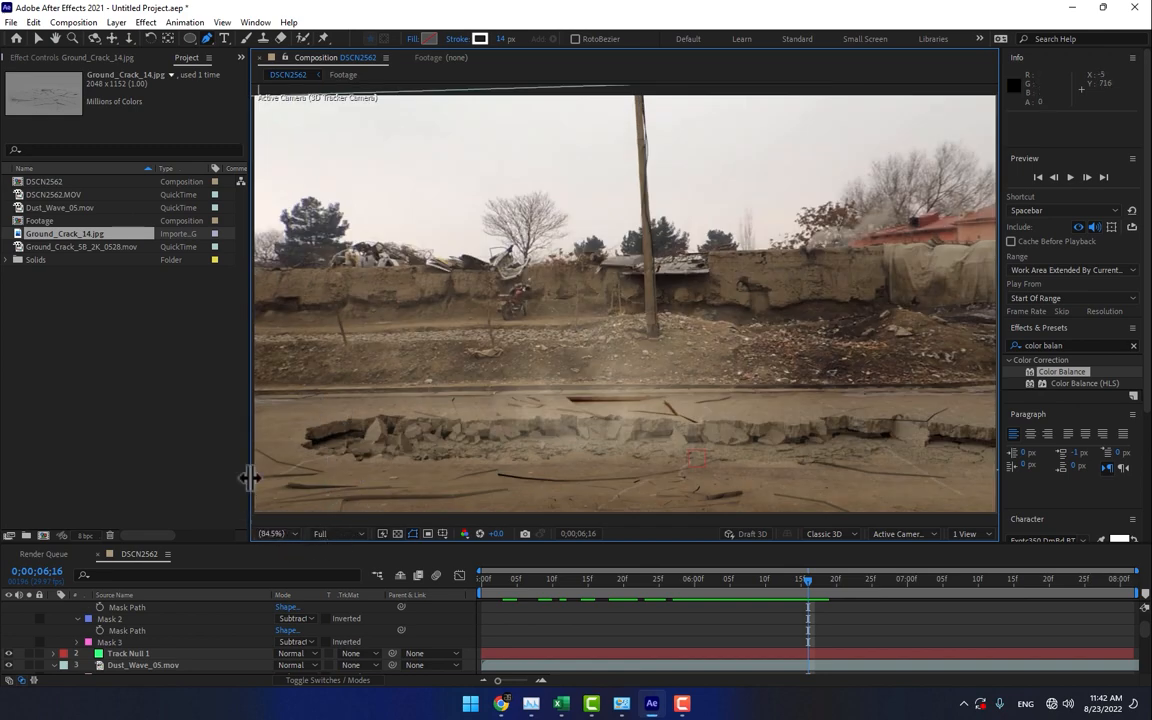
drag(249, 477, 99, 502)
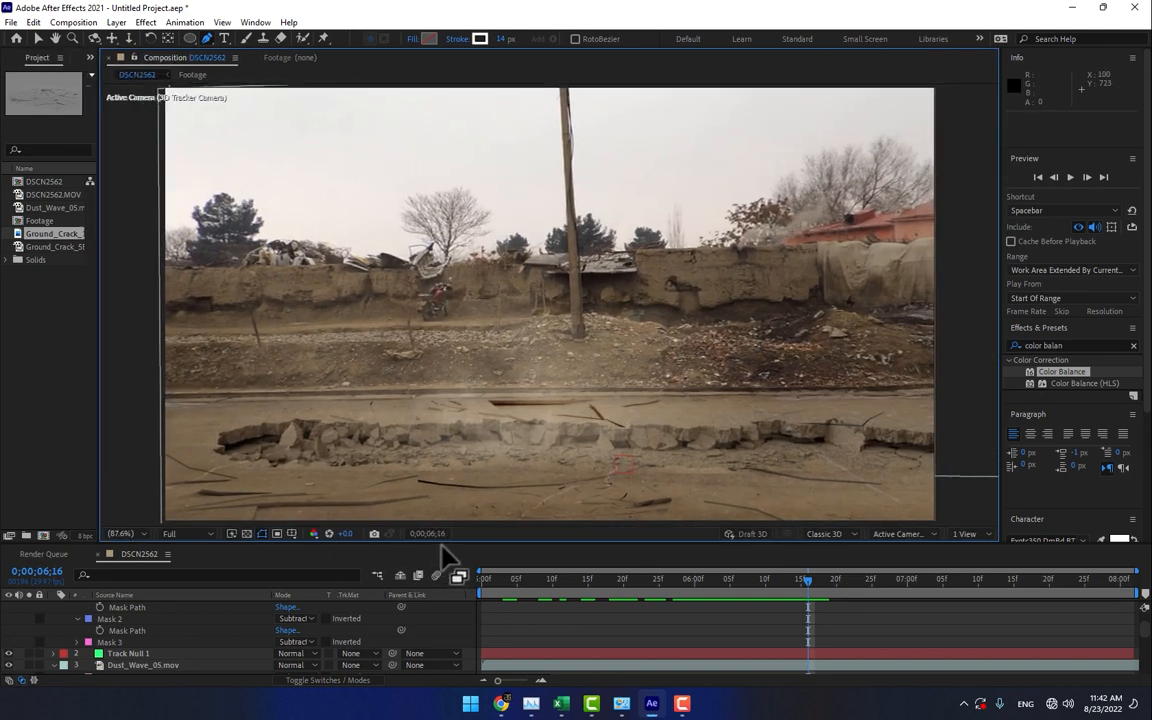
drag(441, 543, 441, 612)
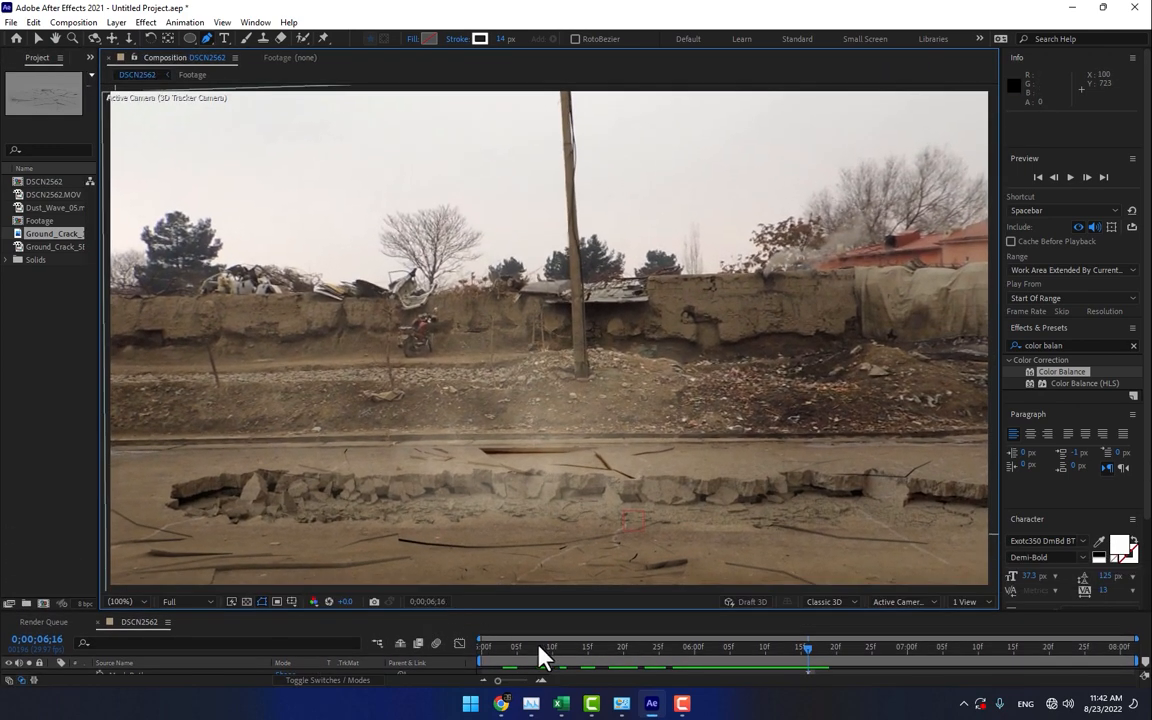
drag(491, 658, 632, 488)
- Feather the Ground_Crack_14.jpg masks: Mask 1 by 37 pixels, Mask 2 by 48 pixels and Mask 3 by 67 pixels
scroll(146, 590, up, 2)
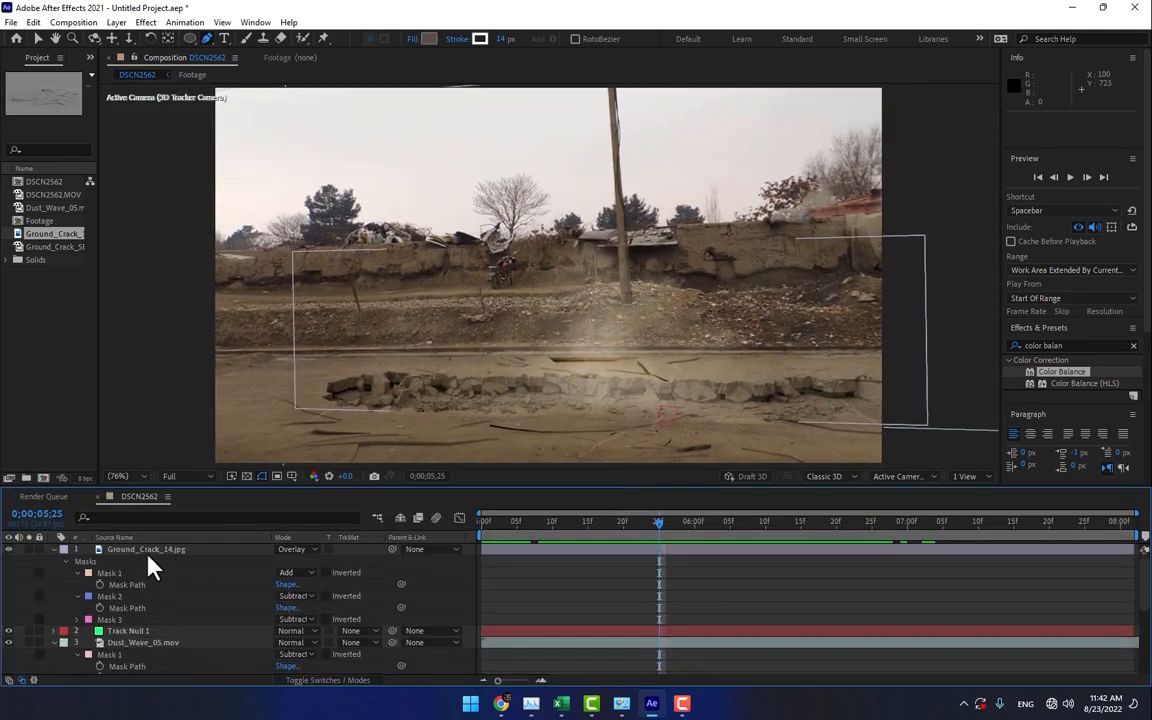
click(148, 553)
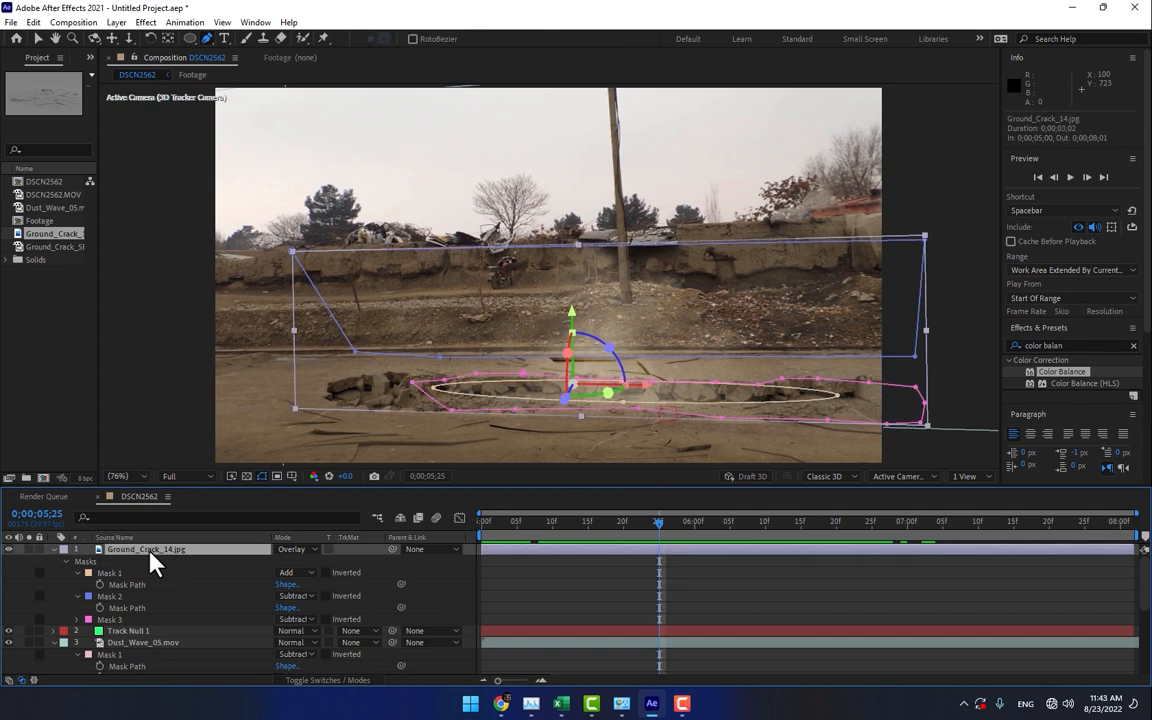
key(m)
key(m)
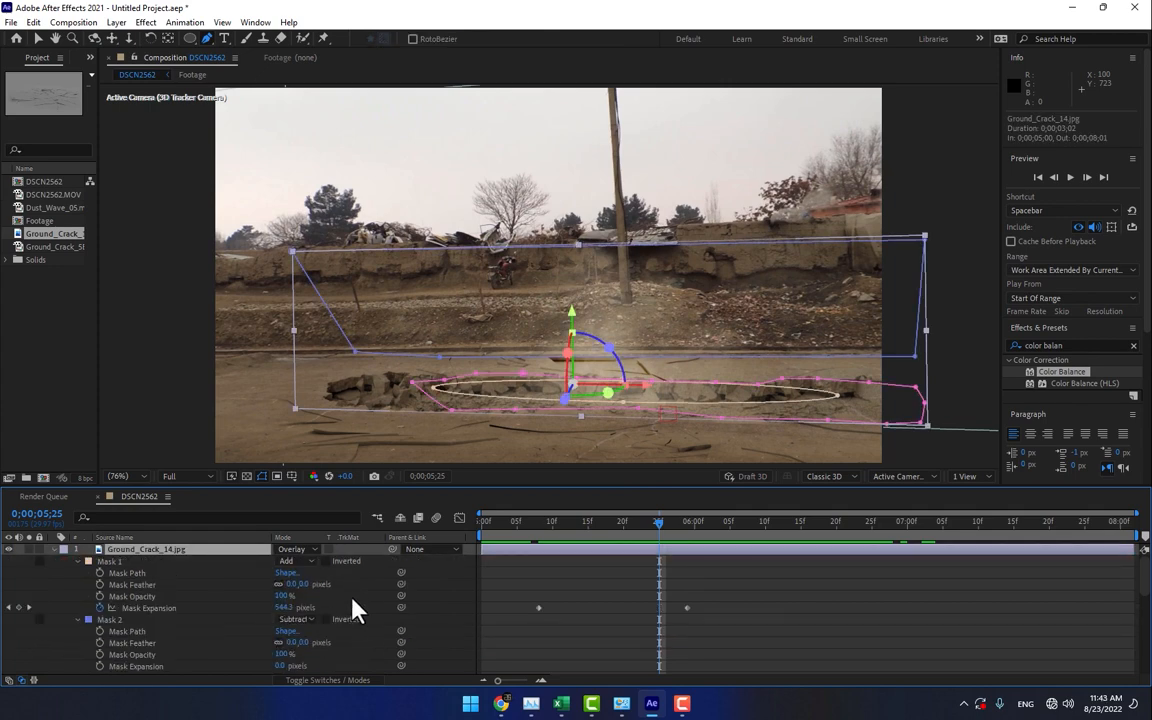
drag(308, 585, 330, 585)
drag(291, 643, 336, 665)
scroll(338, 652, down, 2)
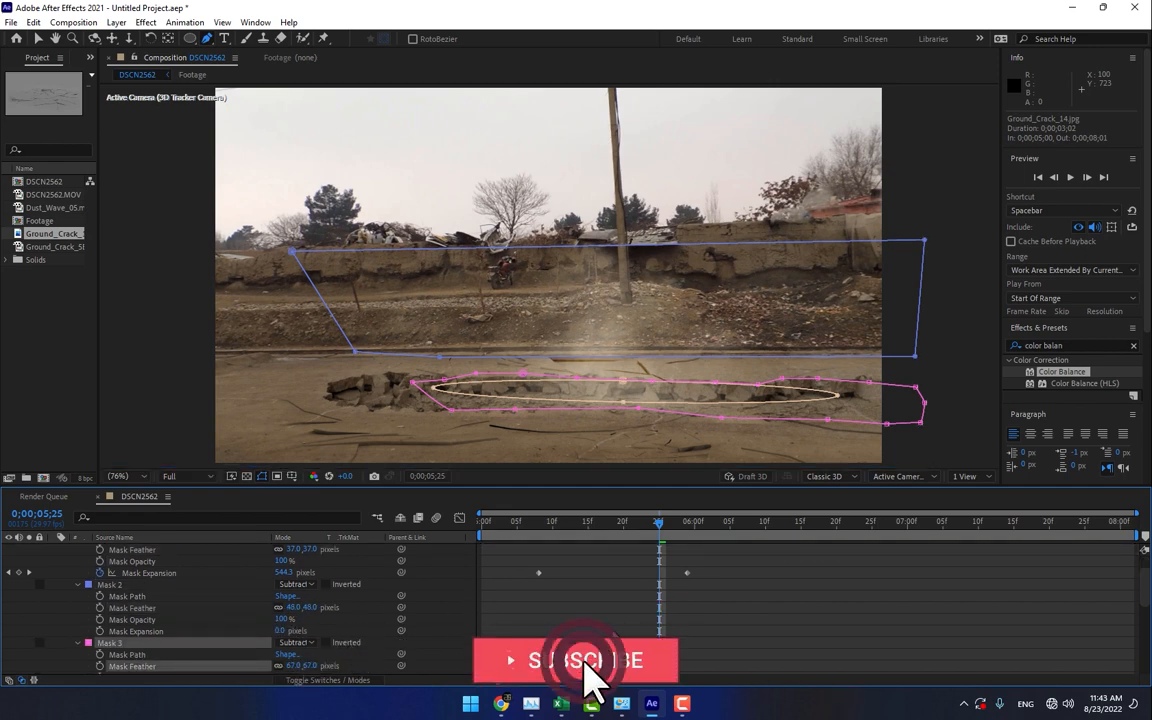
click(416, 499)
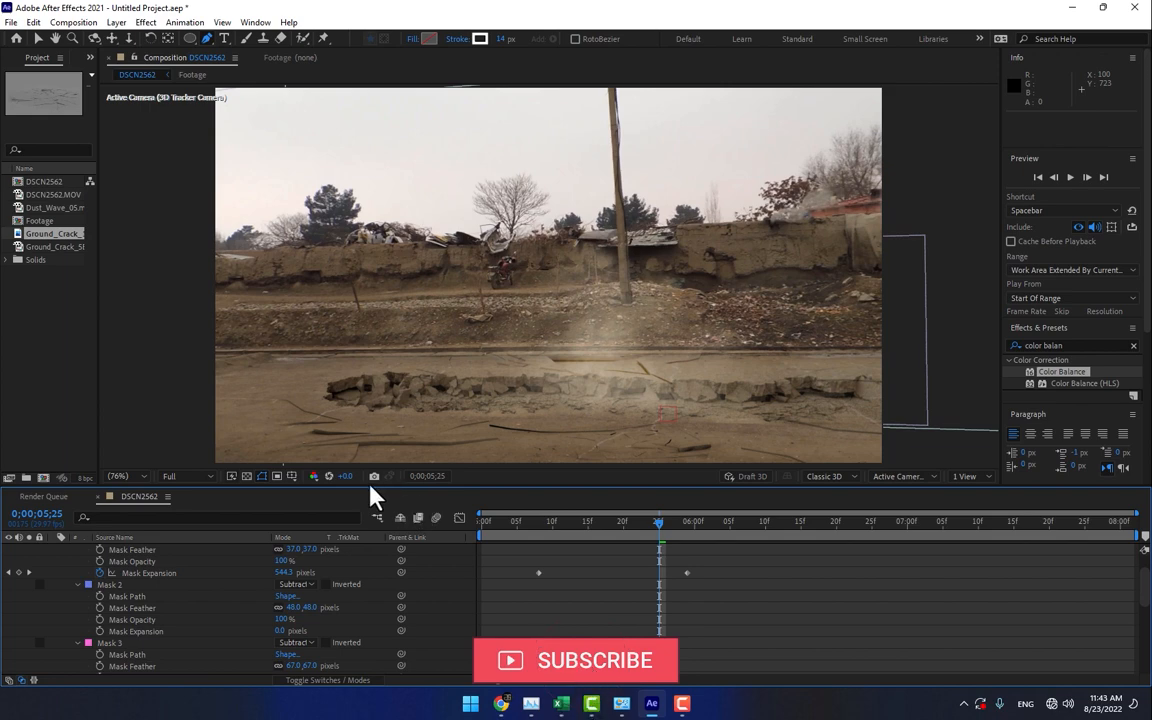
- End the work area at 0;00;06;29 and preview the feathered crack animation in an enlarged composition view
drag(371, 487, 367, 608)
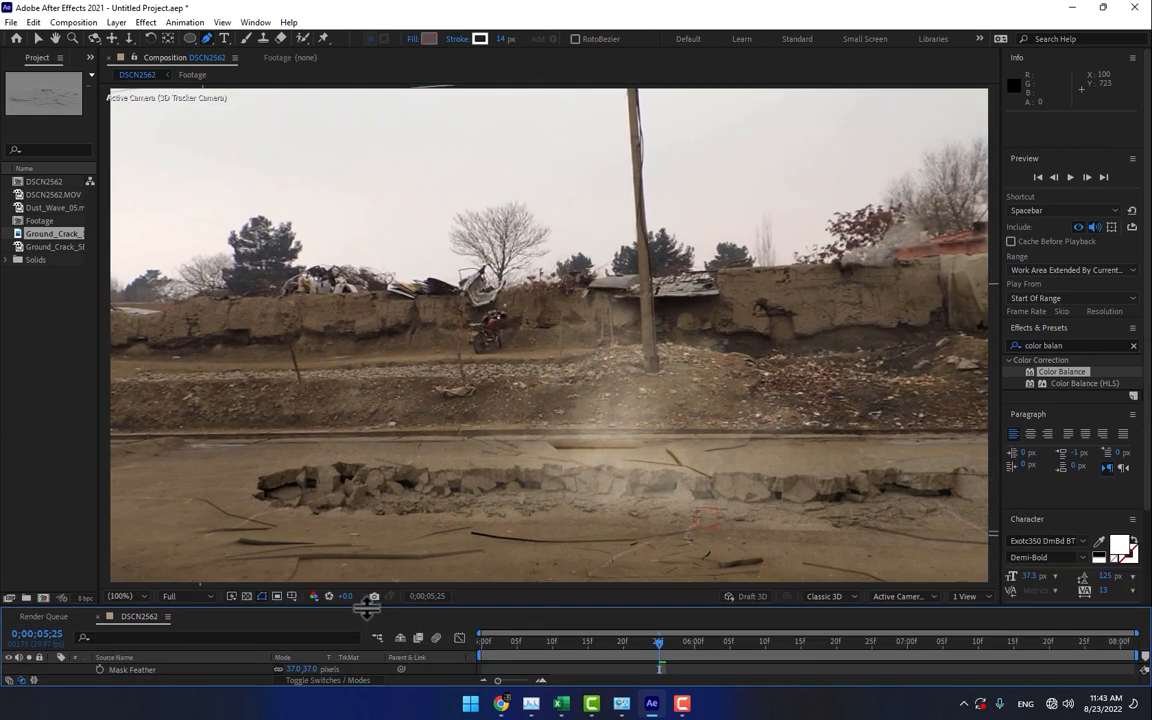
drag(506, 650, 833, 668)
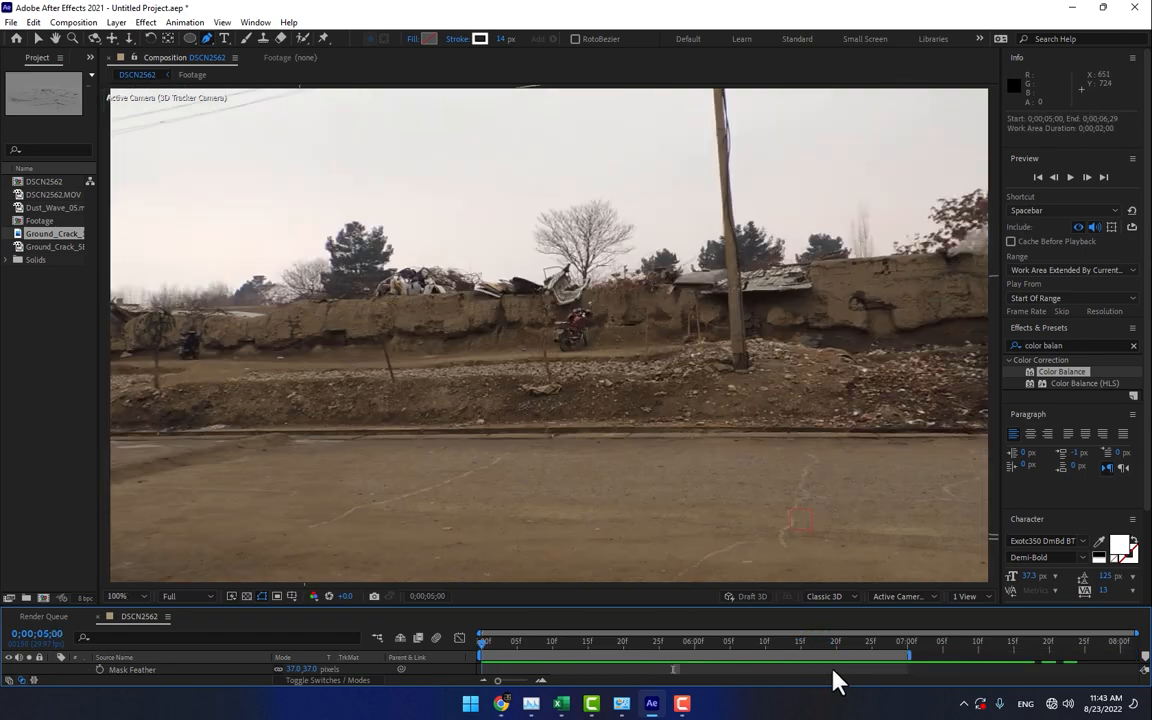
key(space)
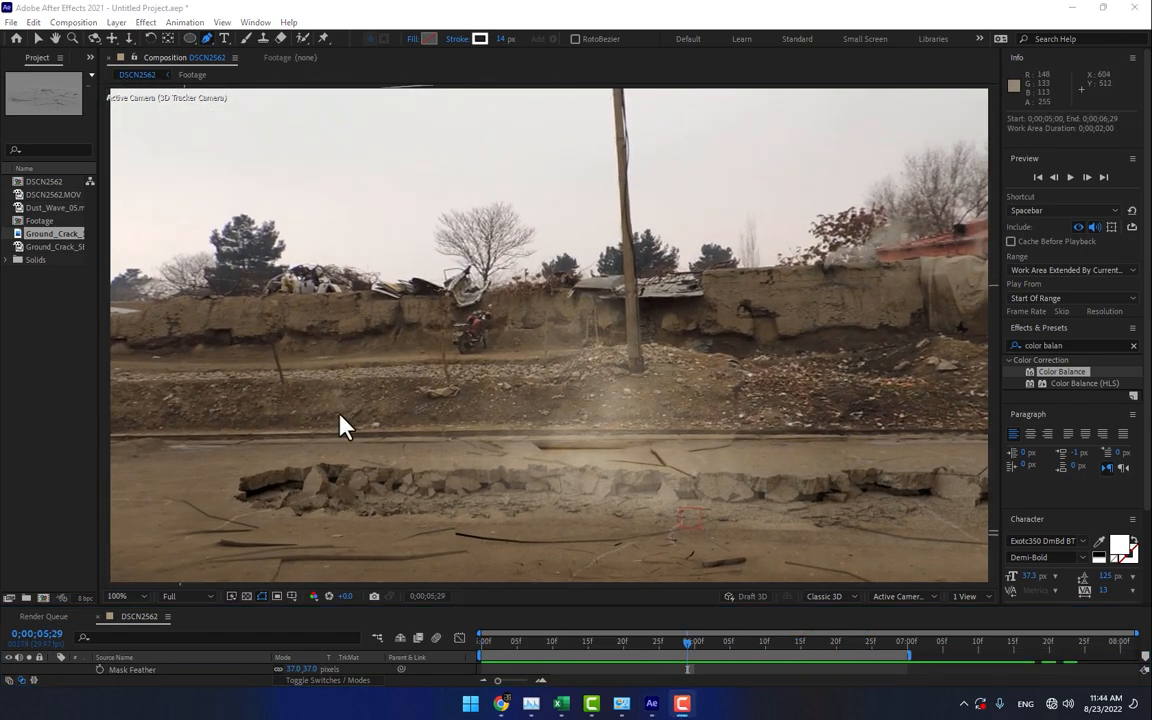
drag(490, 658, 858, 680)
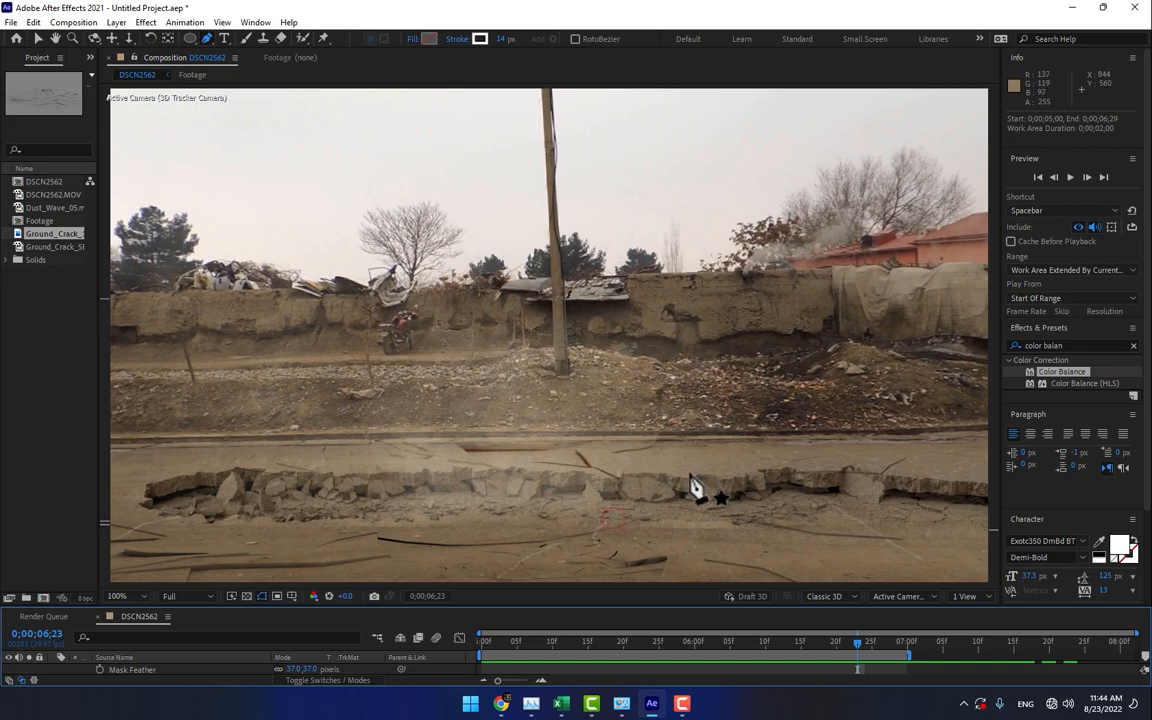